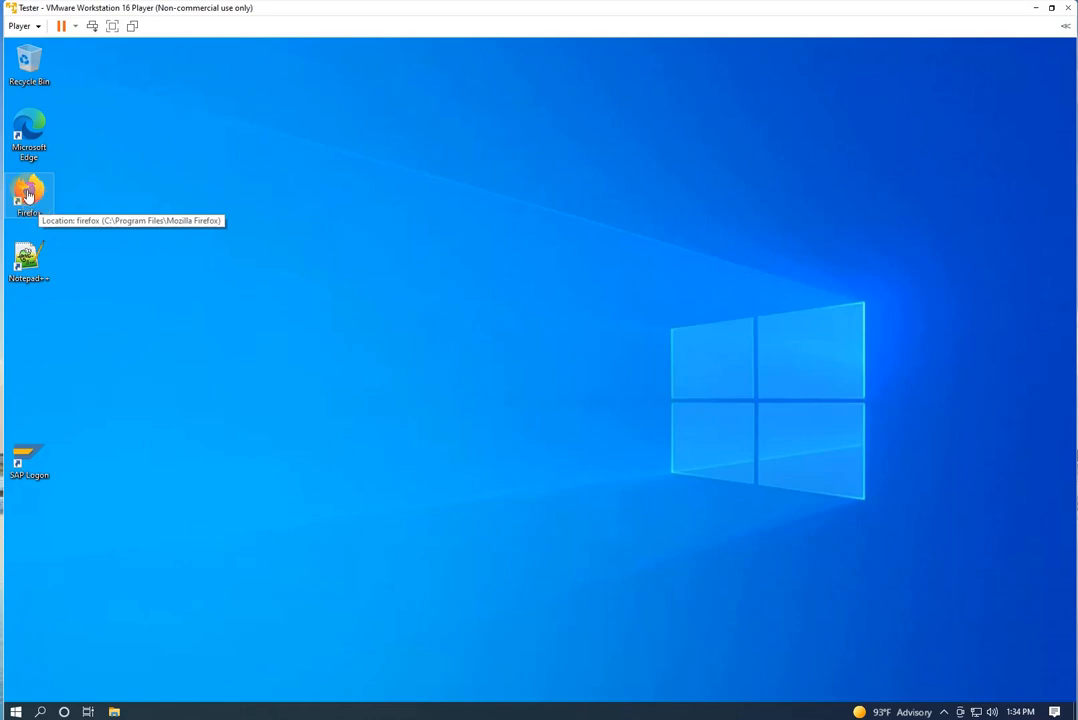
Step: Open Firefox, search the web for "sql server developer edition" and open Microsoft's SQL Server Downloads result
left_click(27, 196)
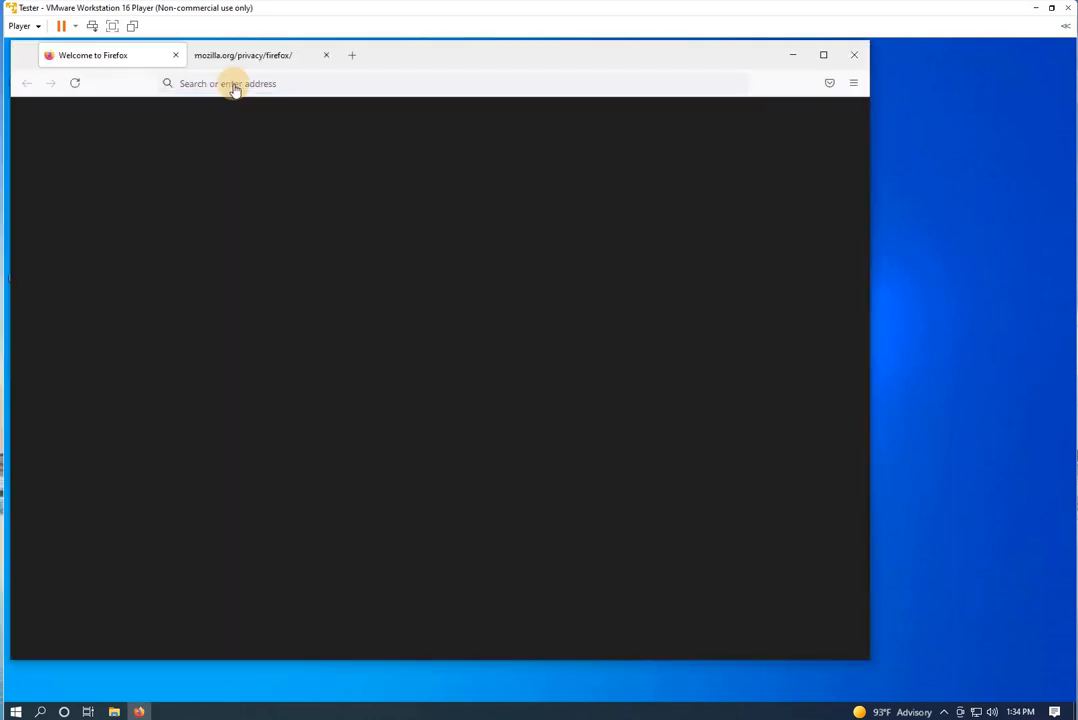
left_click(233, 84)
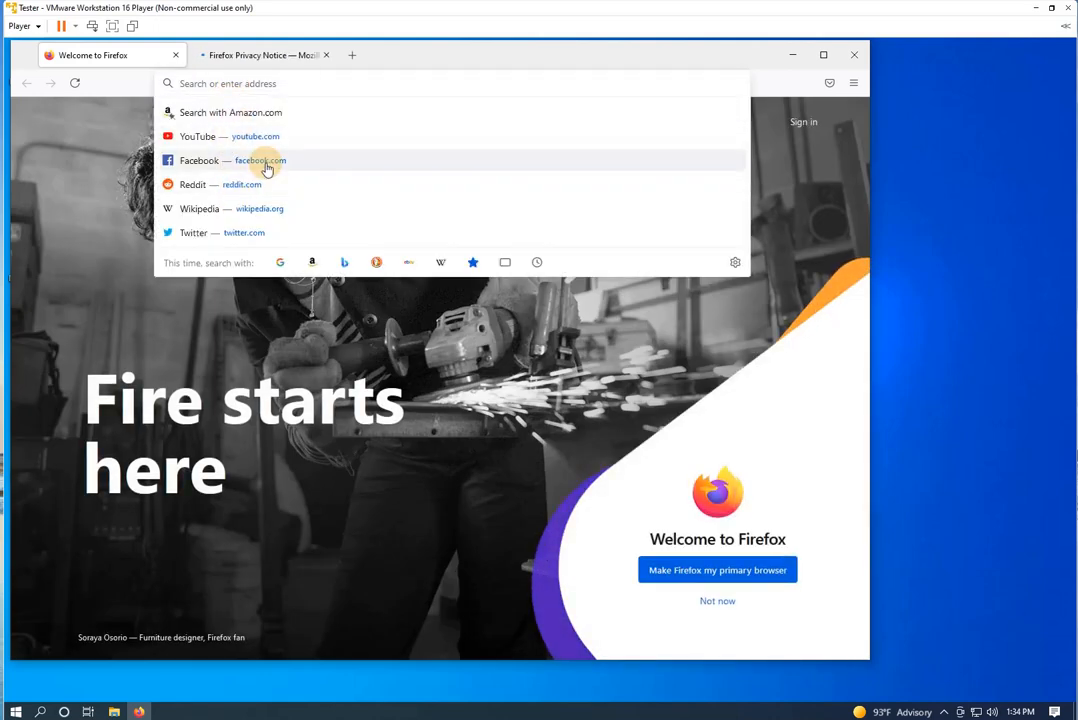
type("sql")
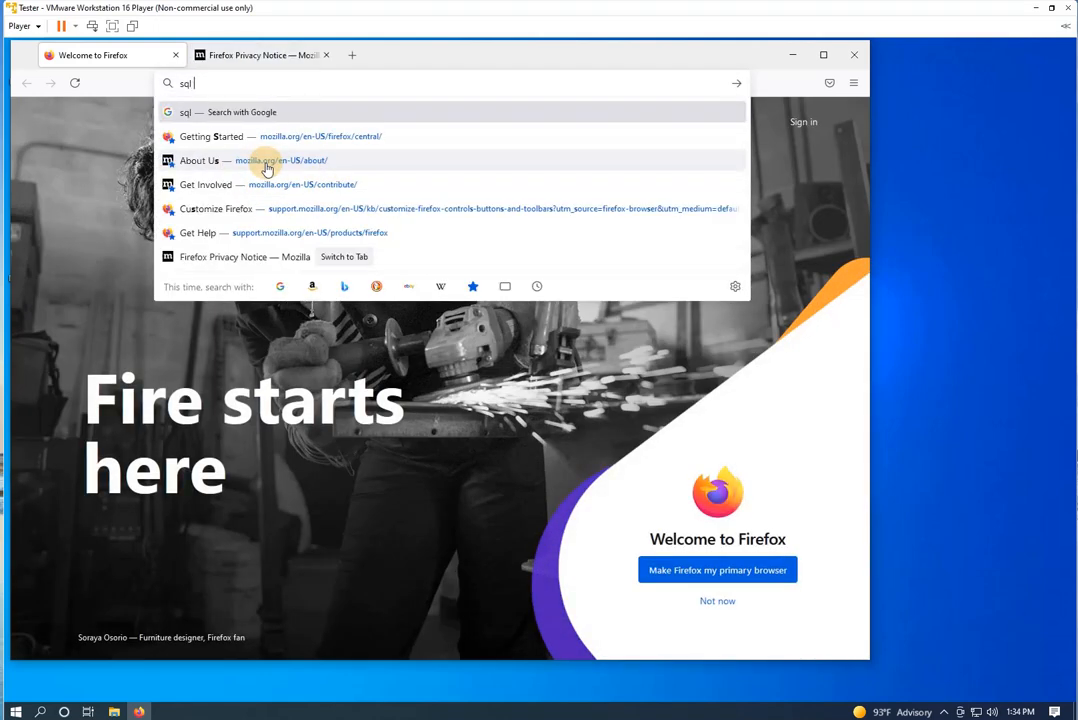
type(" server ")
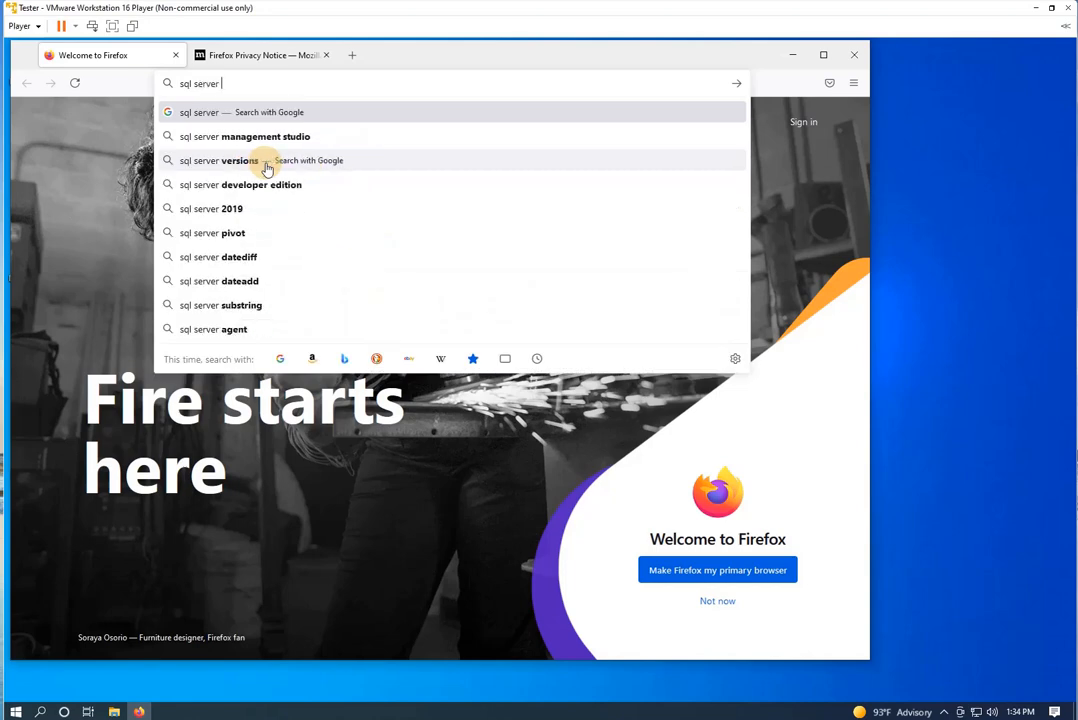
type("de")
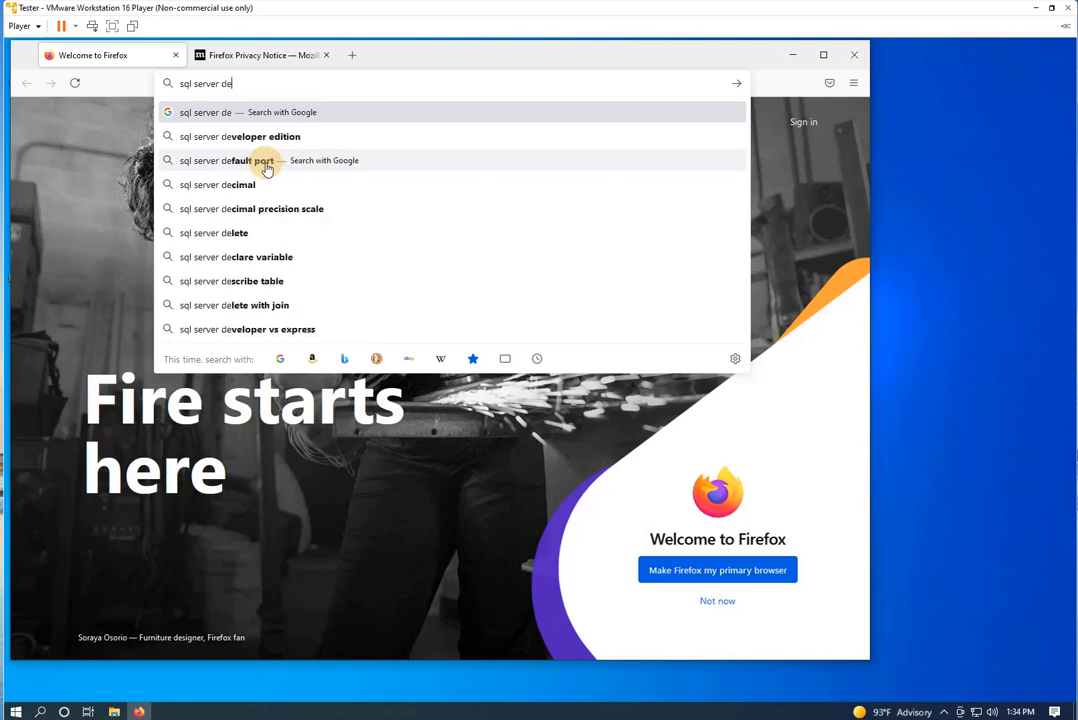
key("Down")
key("Return")
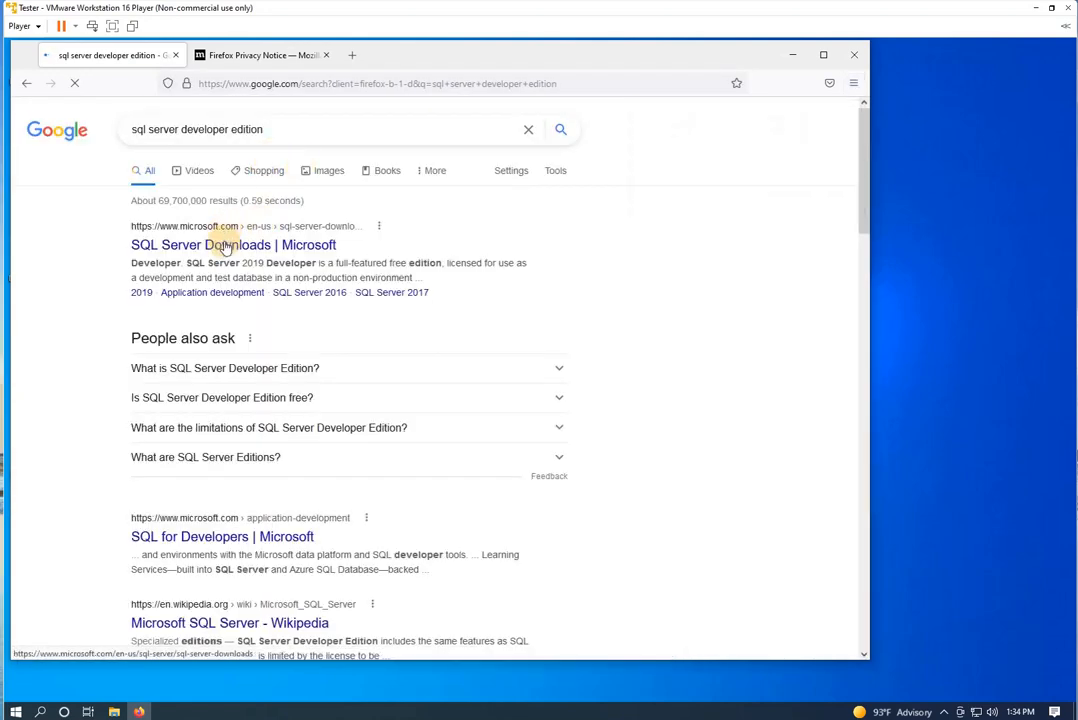
left_click(230, 252)
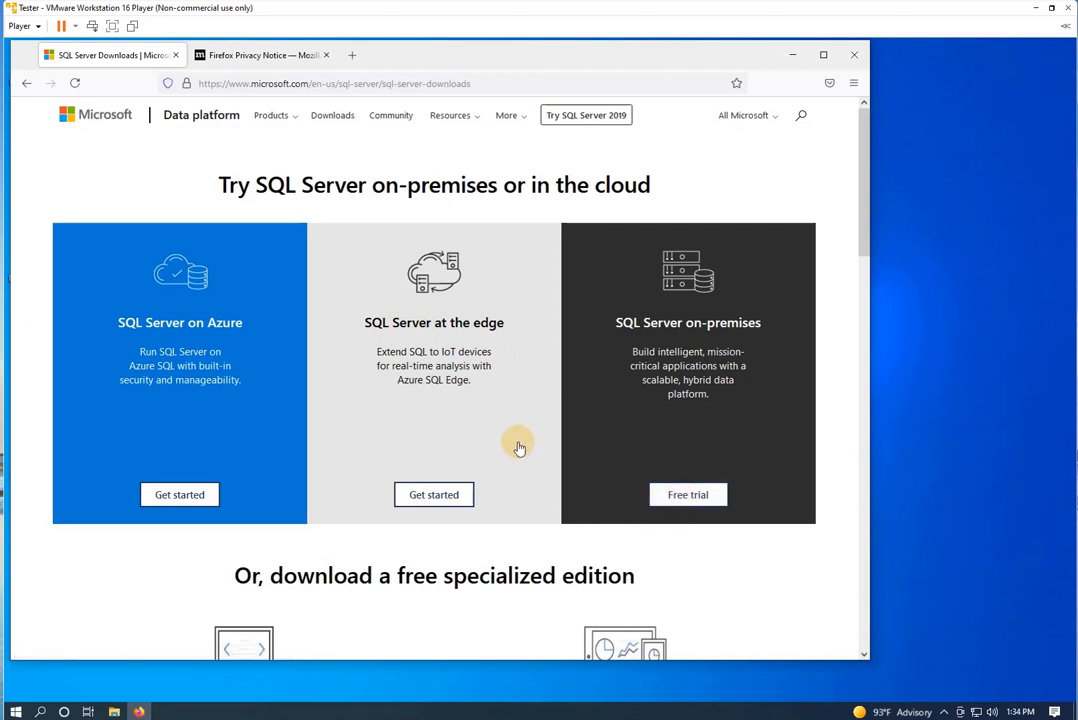
Step: Decline the site survey and download the free SQL Server 2019 Developer installer, saving SQL2019-SSEI-Dev.exe
scroll(517, 447, "down", 3)
scroll(500, 433, "down", 2)
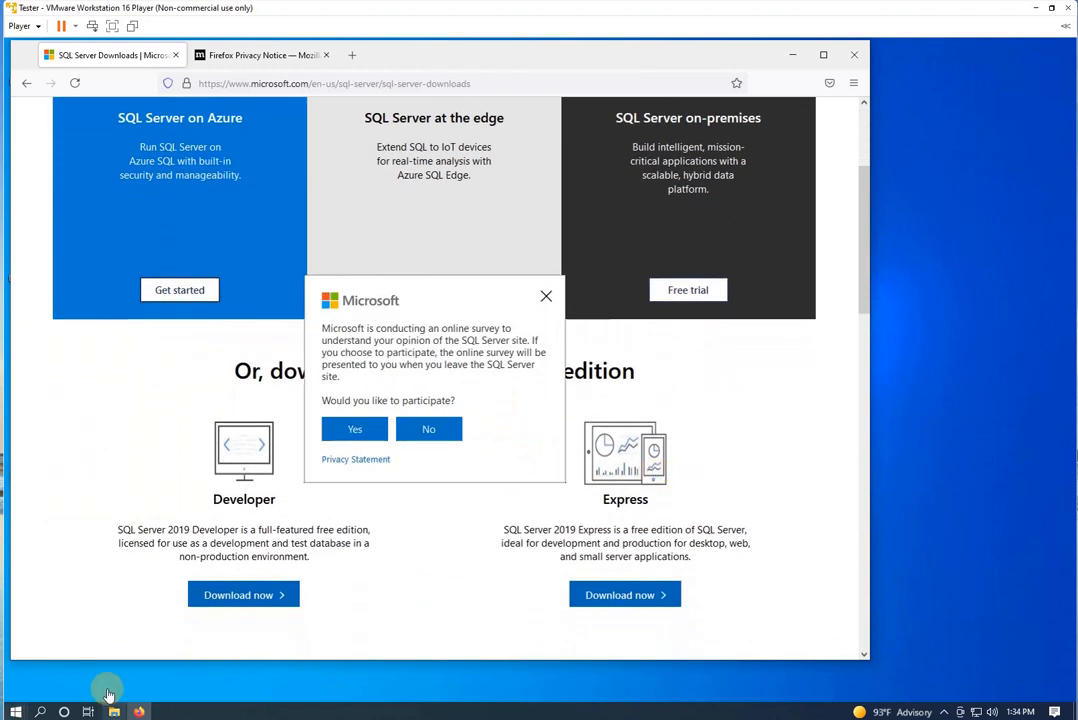
left_click(436, 439)
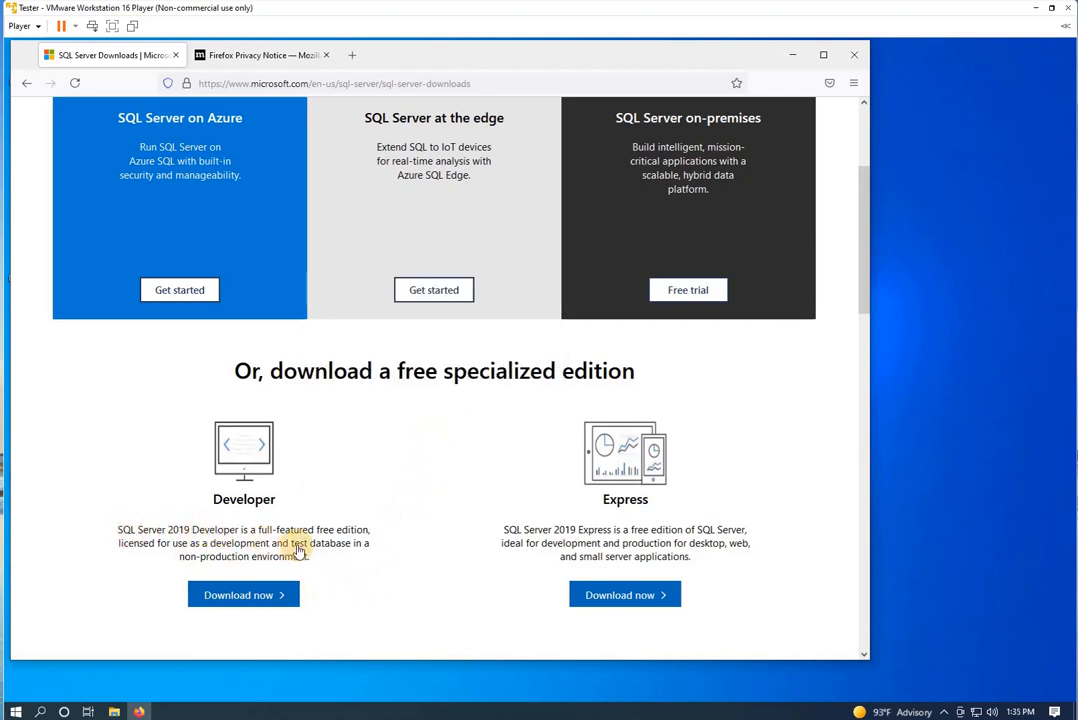
left_click(247, 597)
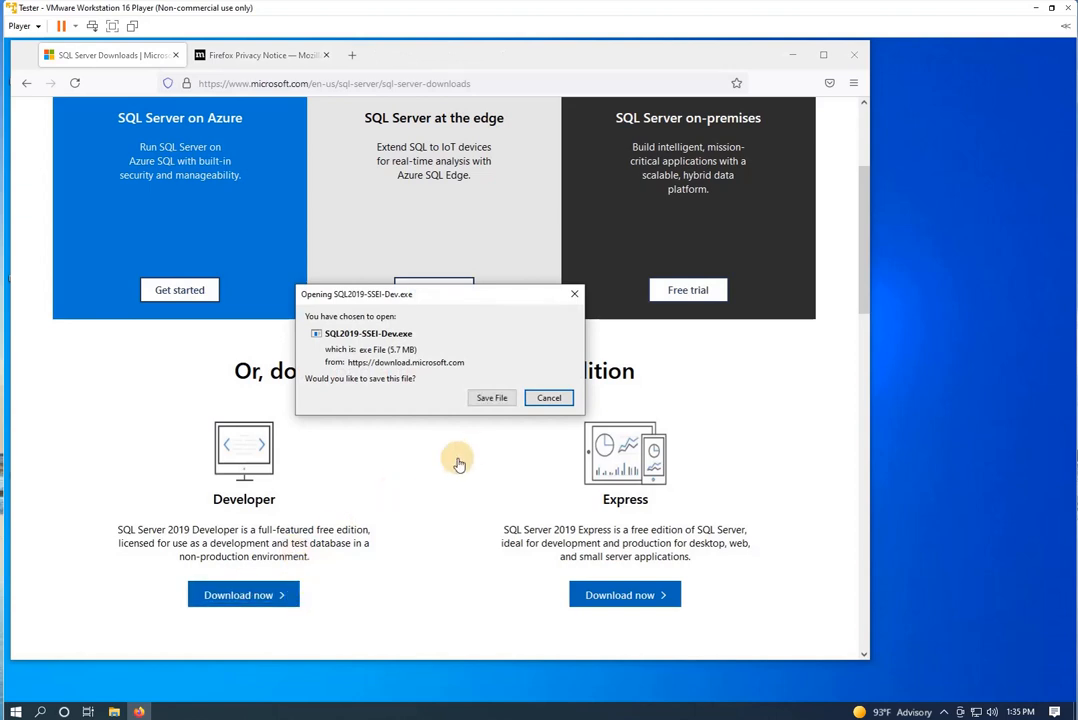
left_click(489, 399)
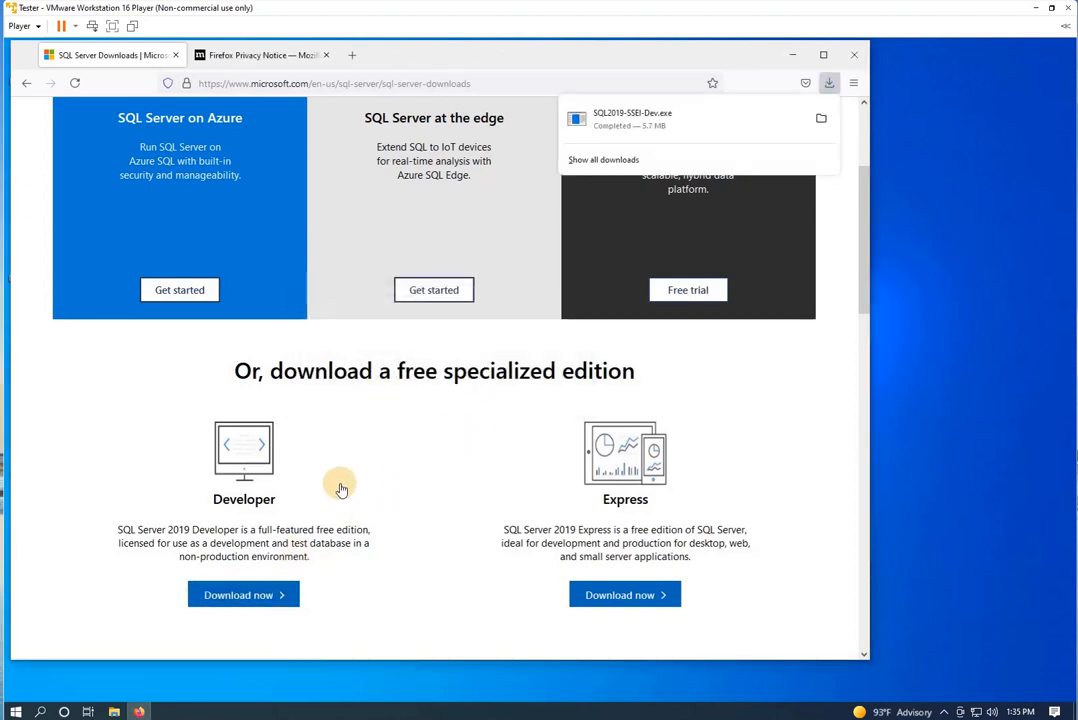
Step: Search the web for "sql server management studio" in the browser tab showing the Firefox Privacy Notice
left_click(295, 58)
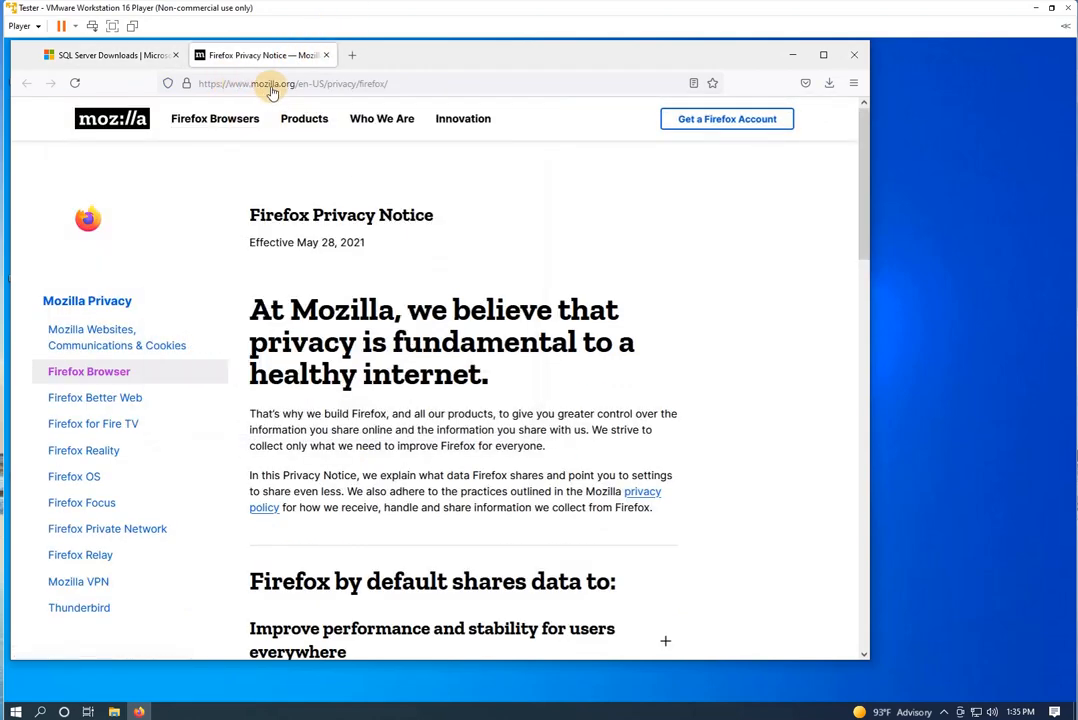
left_click(271, 86)
type("sq")
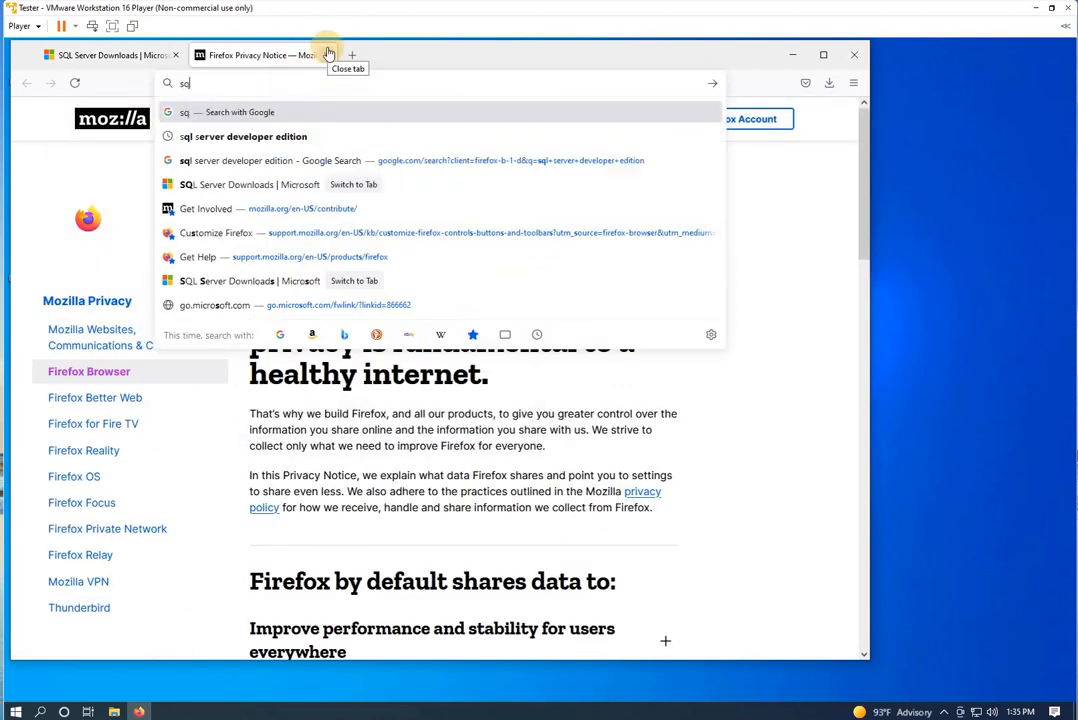
type("l serc")
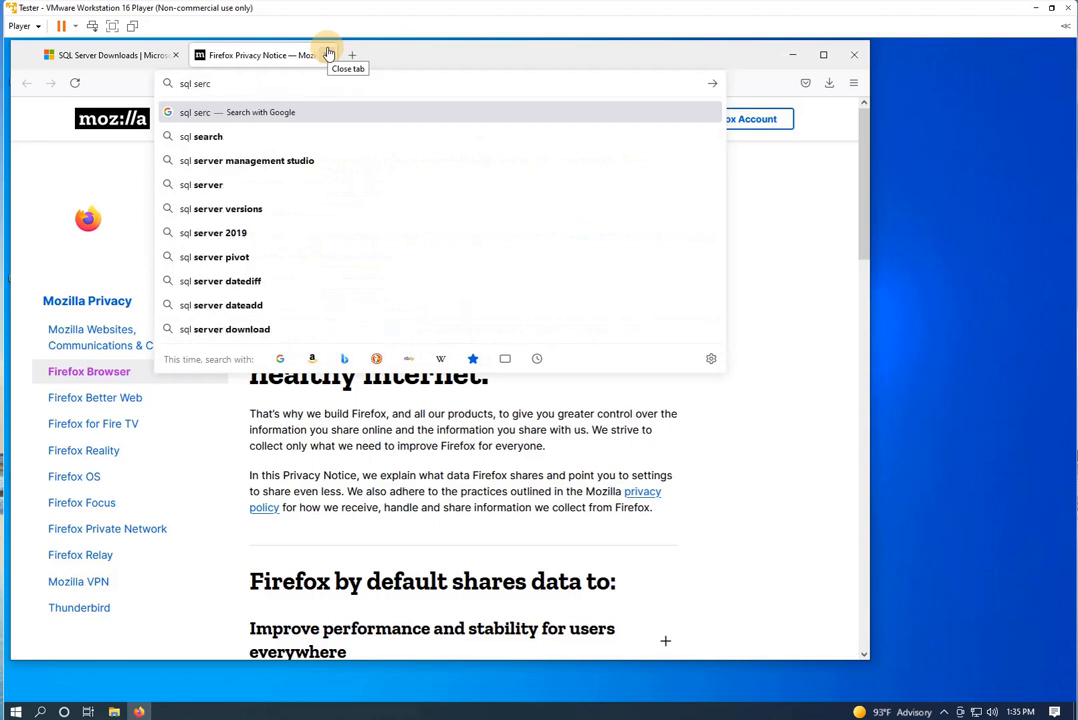
type("ver ")
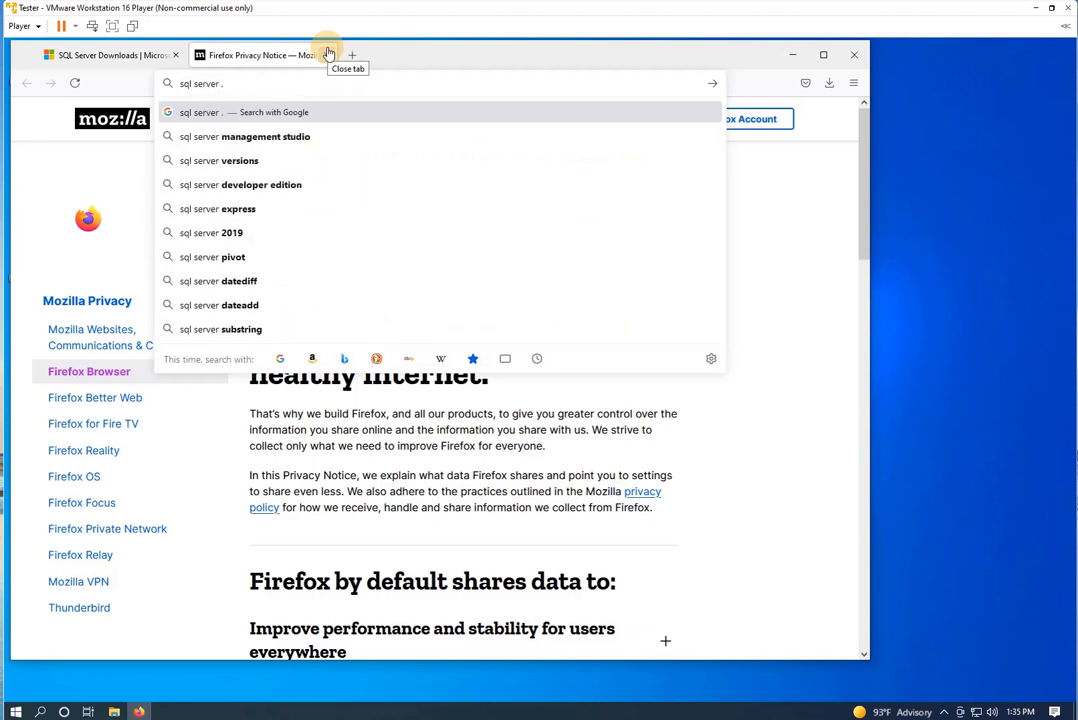
type("ma")
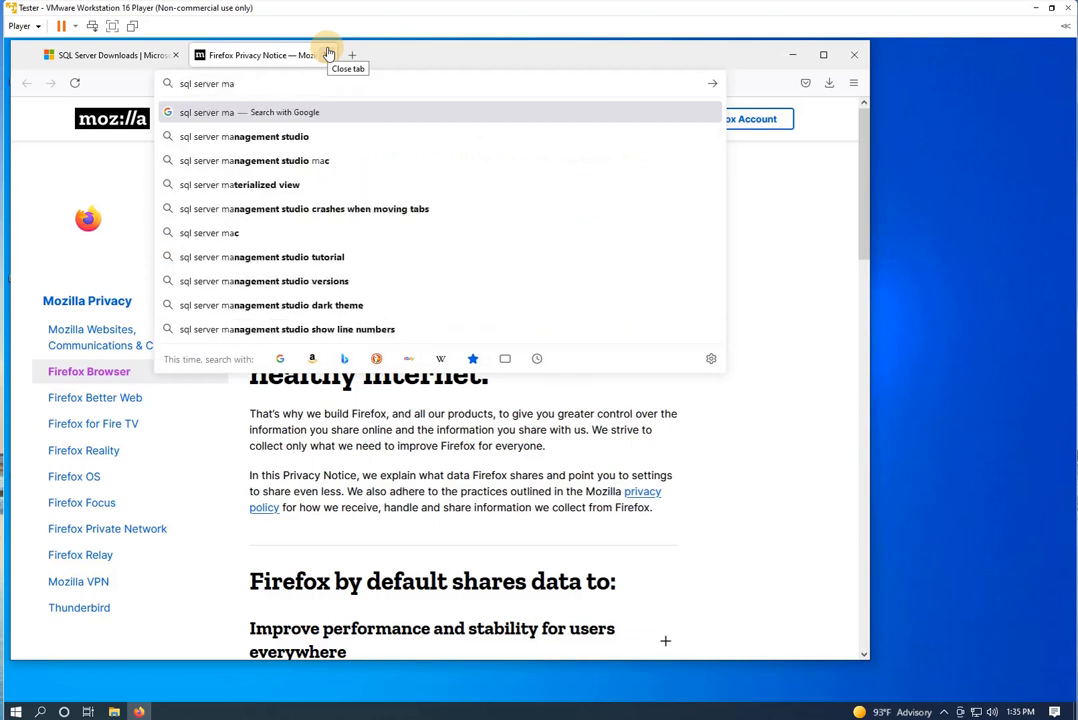
key("Down")
key("Return")
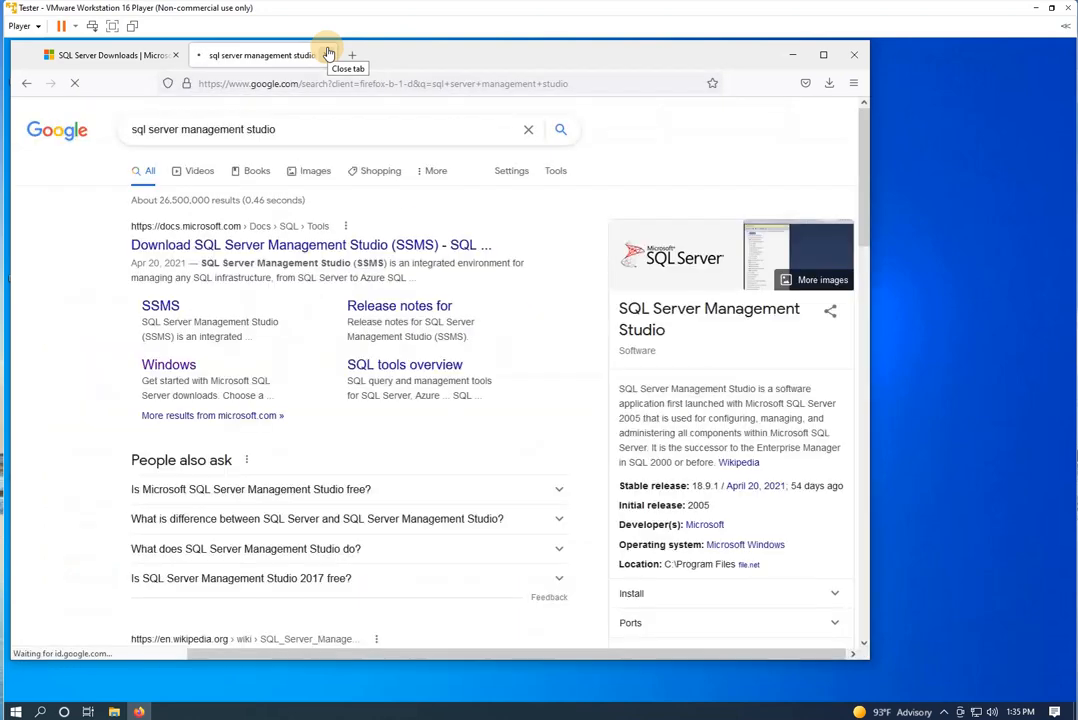
Step: Open Microsoft's SSMS download page and save the SSMS 18.9.1 installer, SSMS-Setup-ENU.exe
left_click(273, 250)
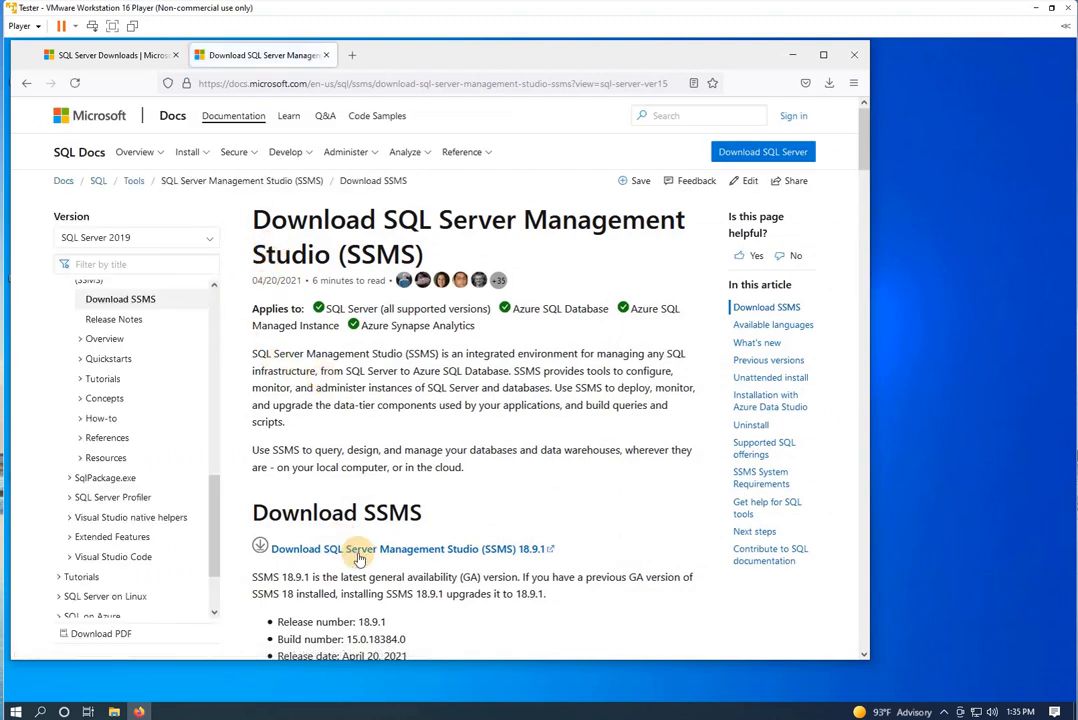
left_click(411, 552)
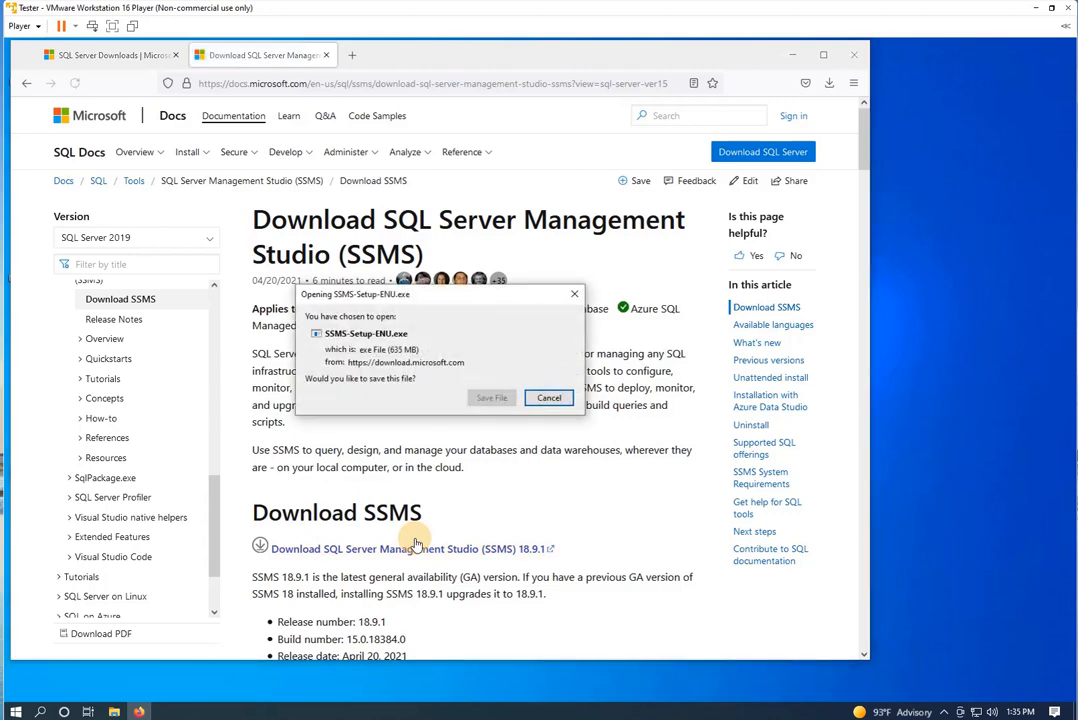
left_click(414, 340)
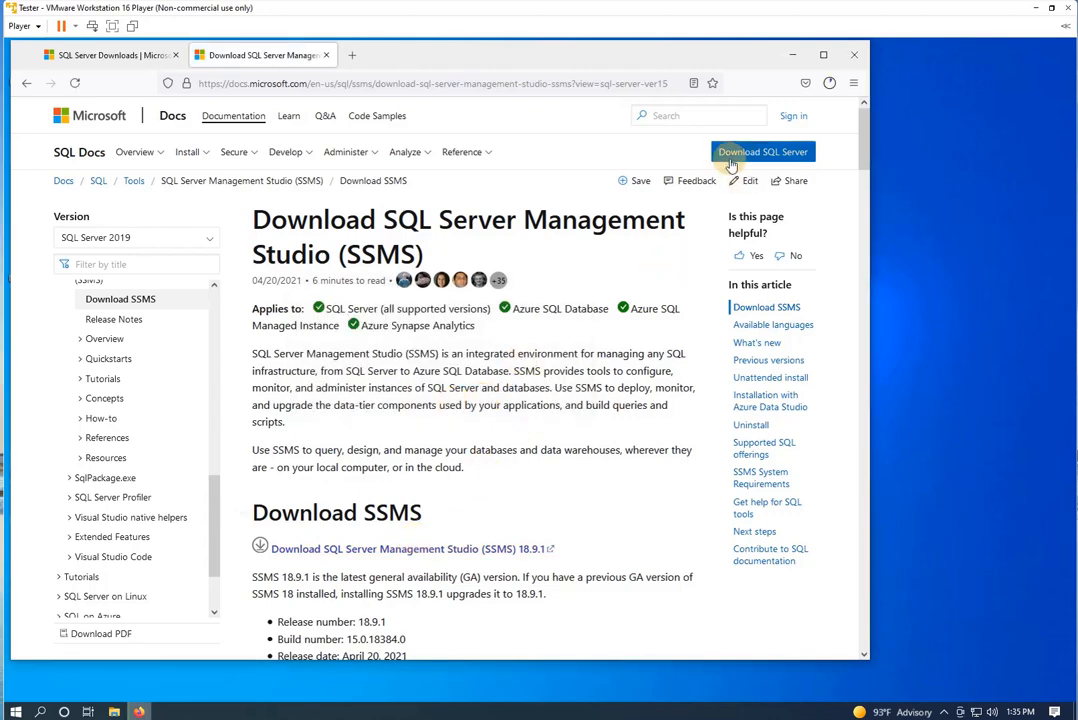
Step: Check the browser's list of downloads, and close the browser together with both open pages
left_click(830, 84)
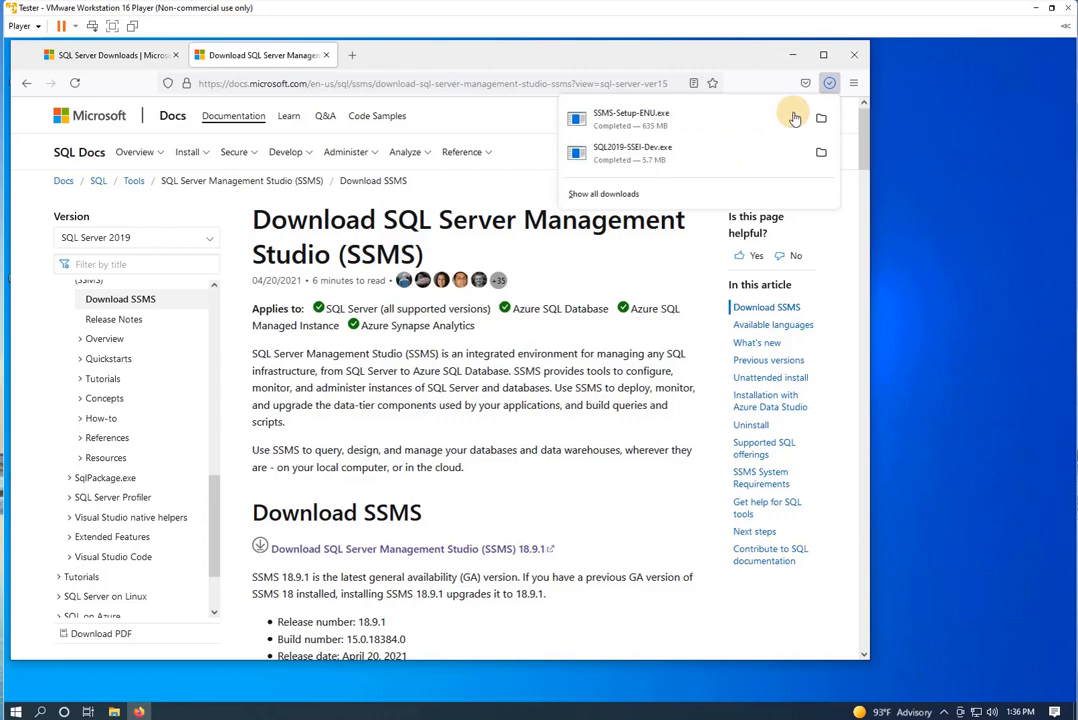
left_click(858, 58)
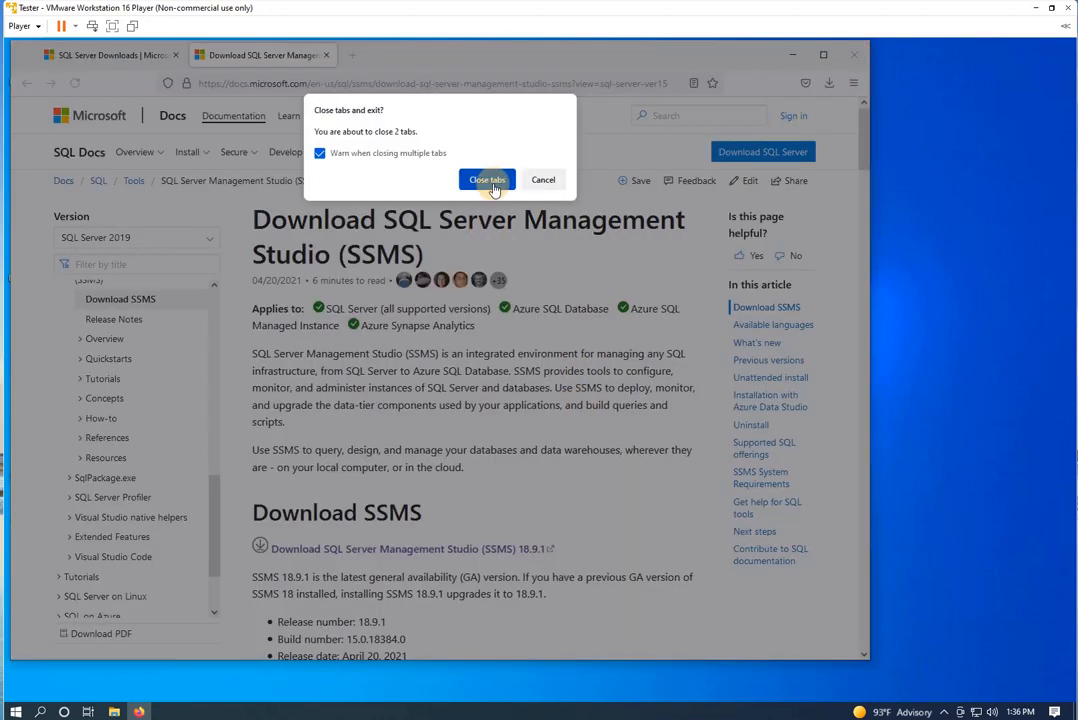
left_click(490, 185)
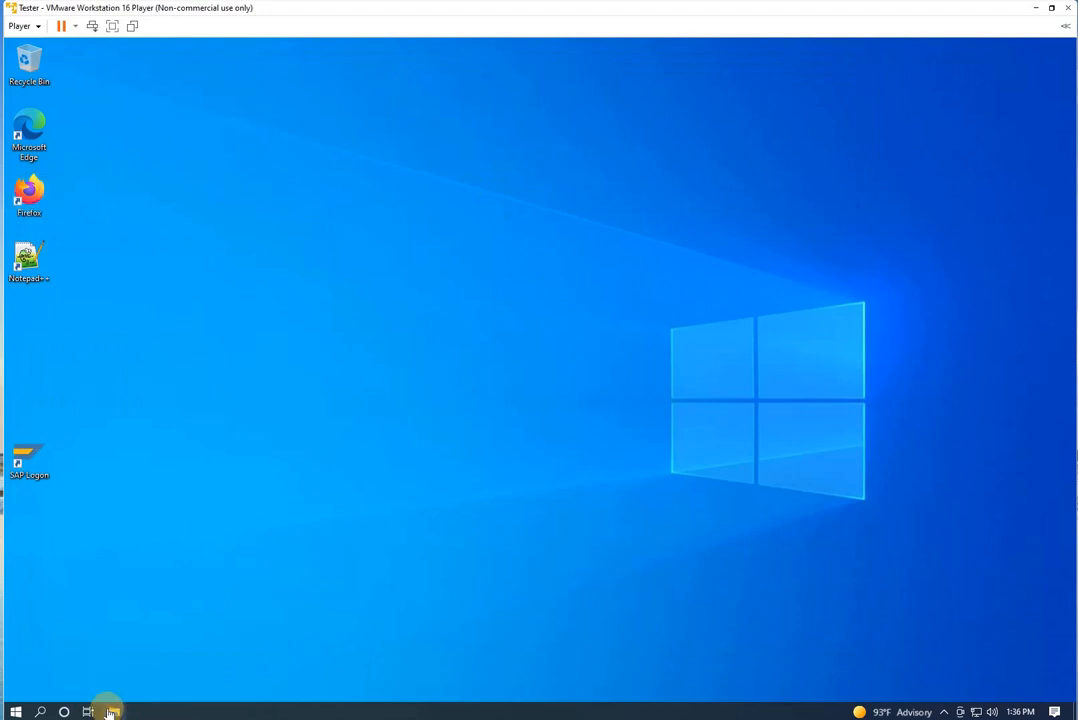
Step: Open the Downloads folder in File Explorer and delete the Ninite 7Zip Firefox Notepad Installer file
left_click(111, 711)
scroll(222, 365, "up", 2)
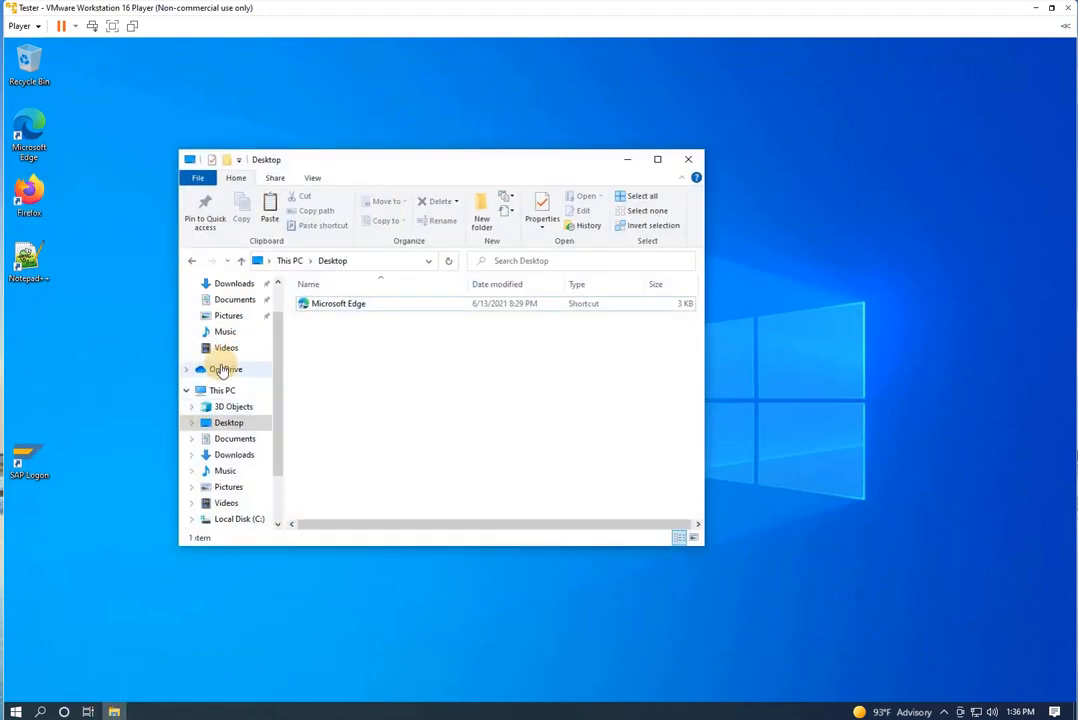
left_click(238, 455)
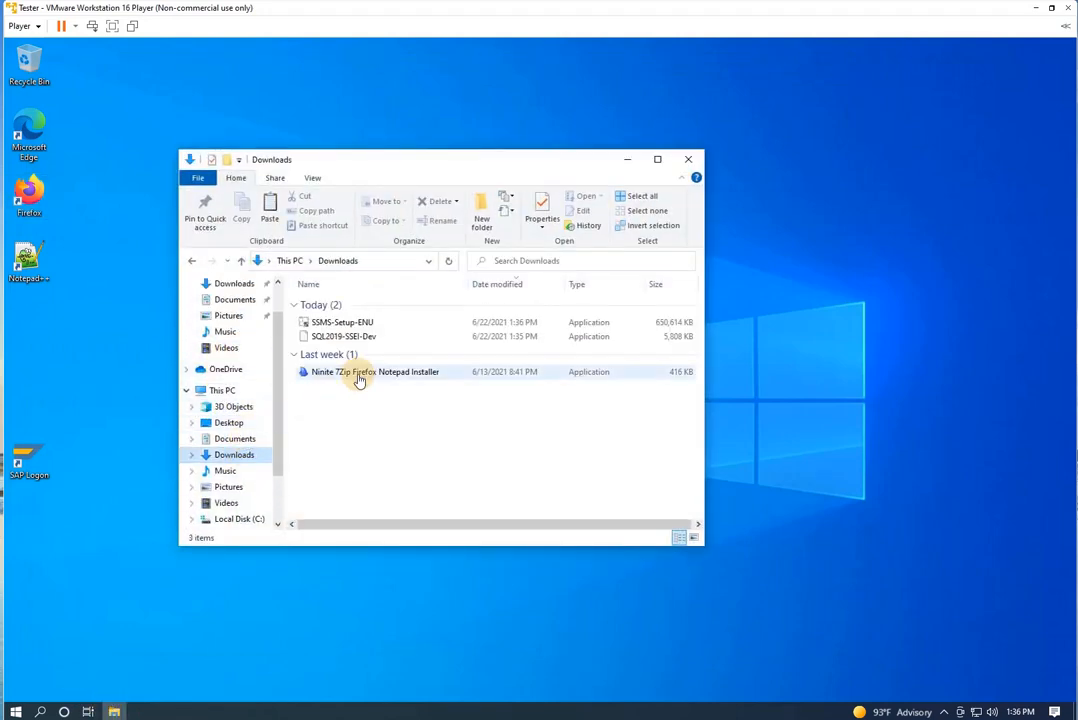
left_click(362, 378)
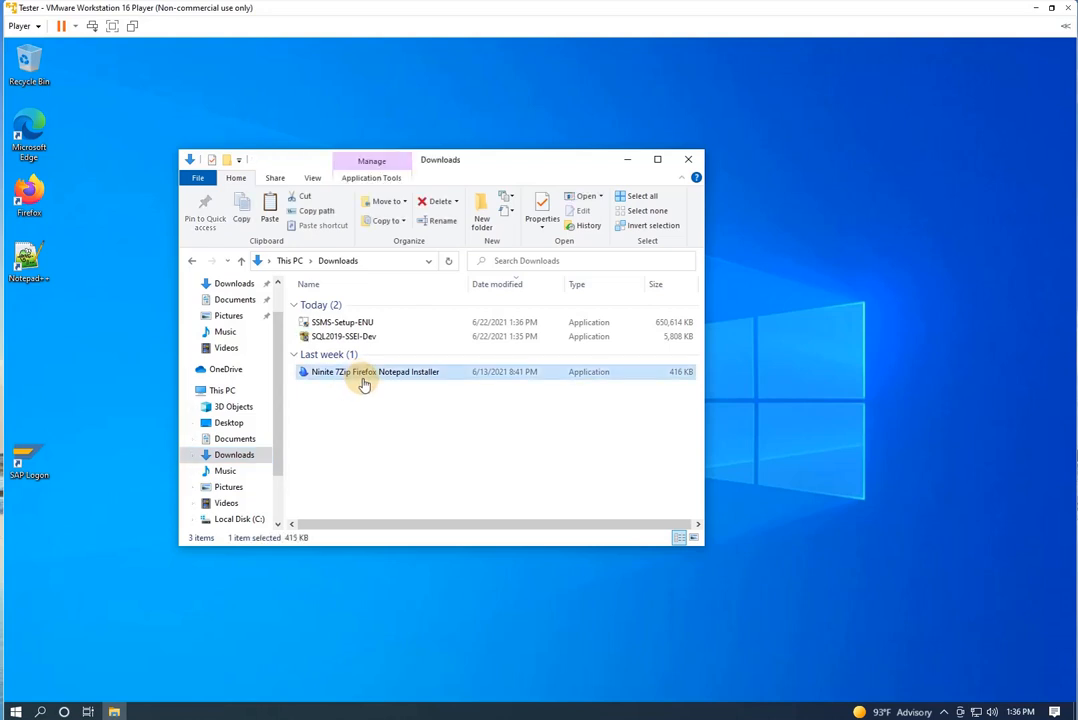
key("Delete")
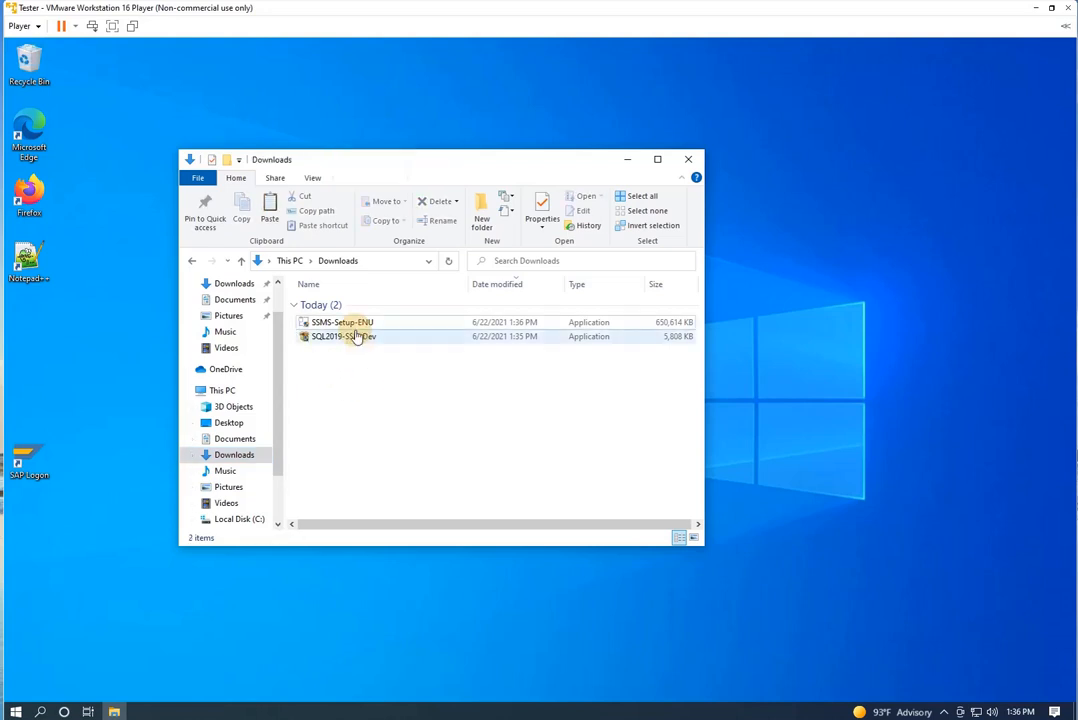
Step: Run SQL2019-SSEI-Dev as administrator, allow it to make changes, and choose the Custom installation type
right_click(353, 341)
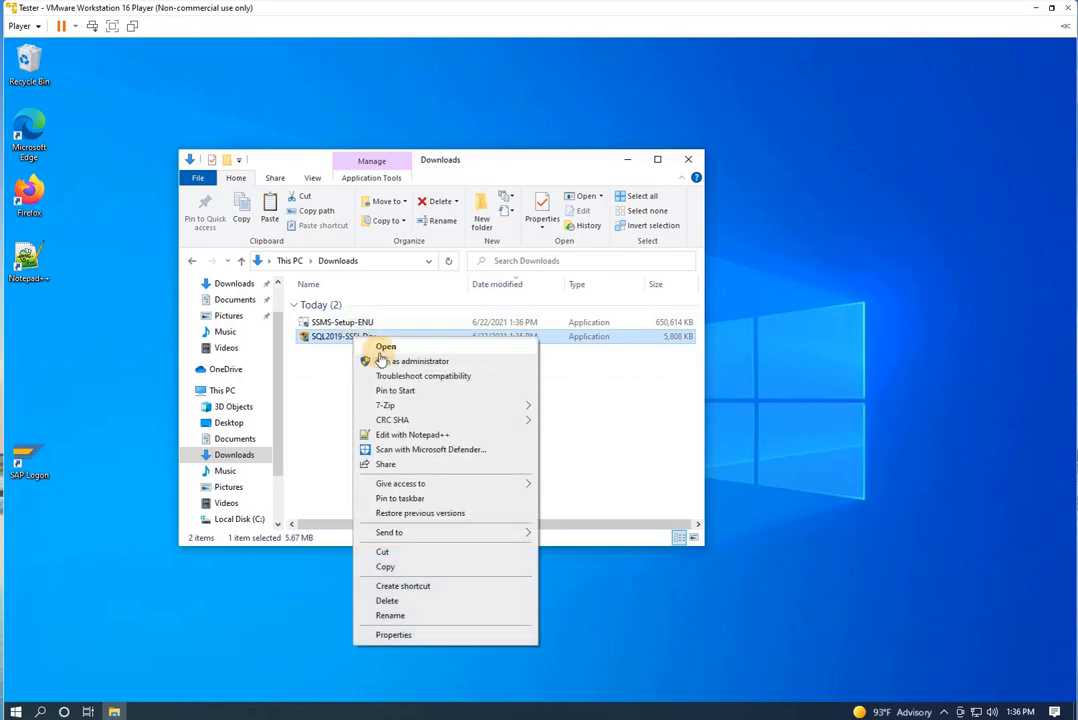
left_click(385, 362)
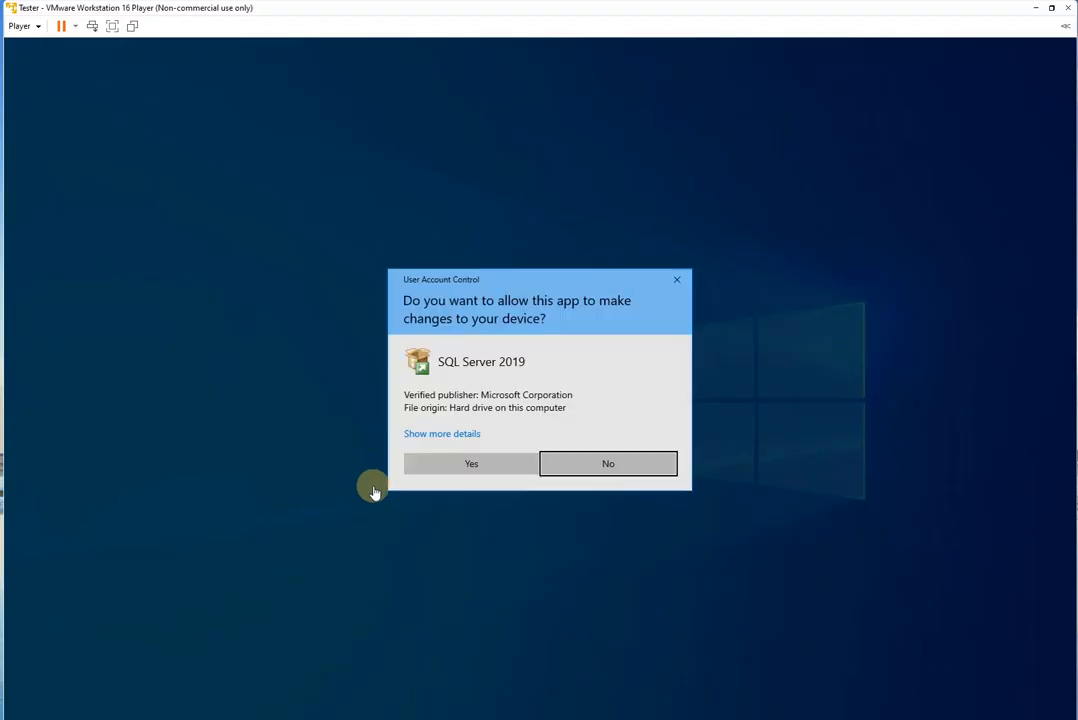
left_click(457, 465)
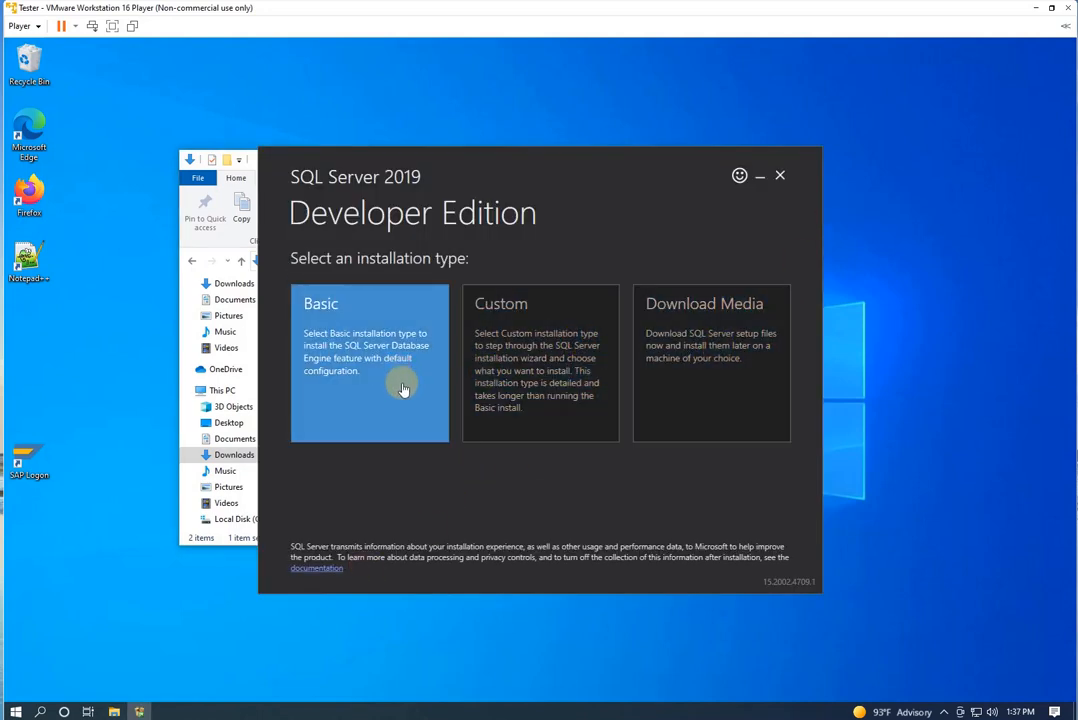
left_click(558, 409)
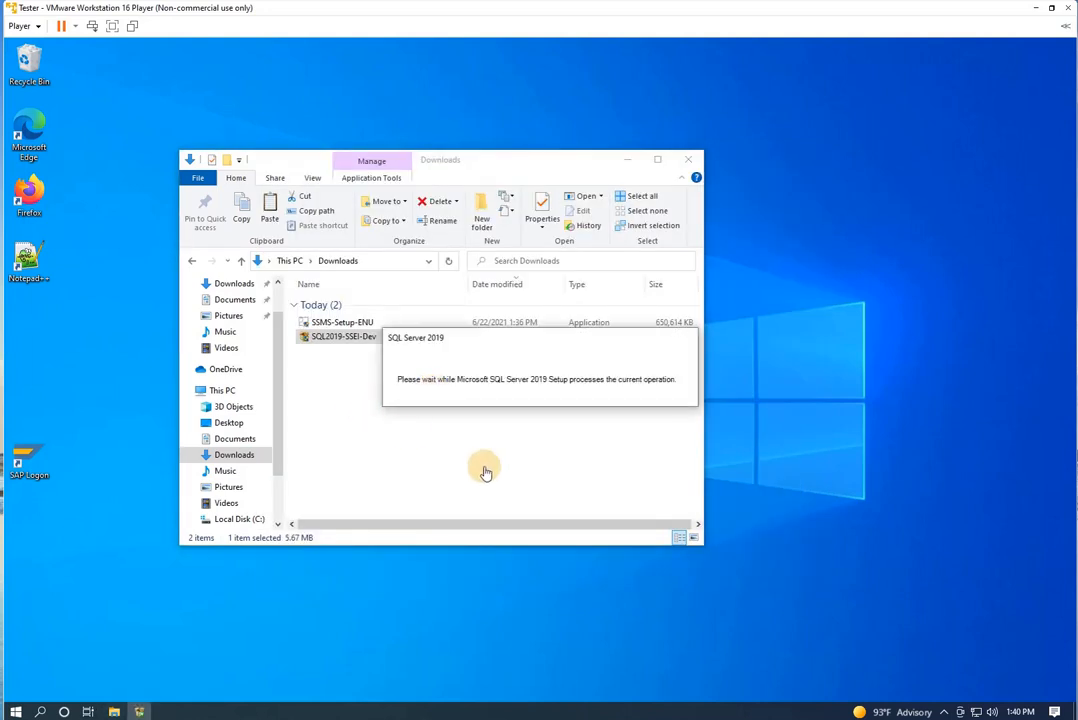
Step: Minimize the Downloads window and launch a new SQL Server stand-alone installation from the SQL Server Installation Center
left_click(625, 165)
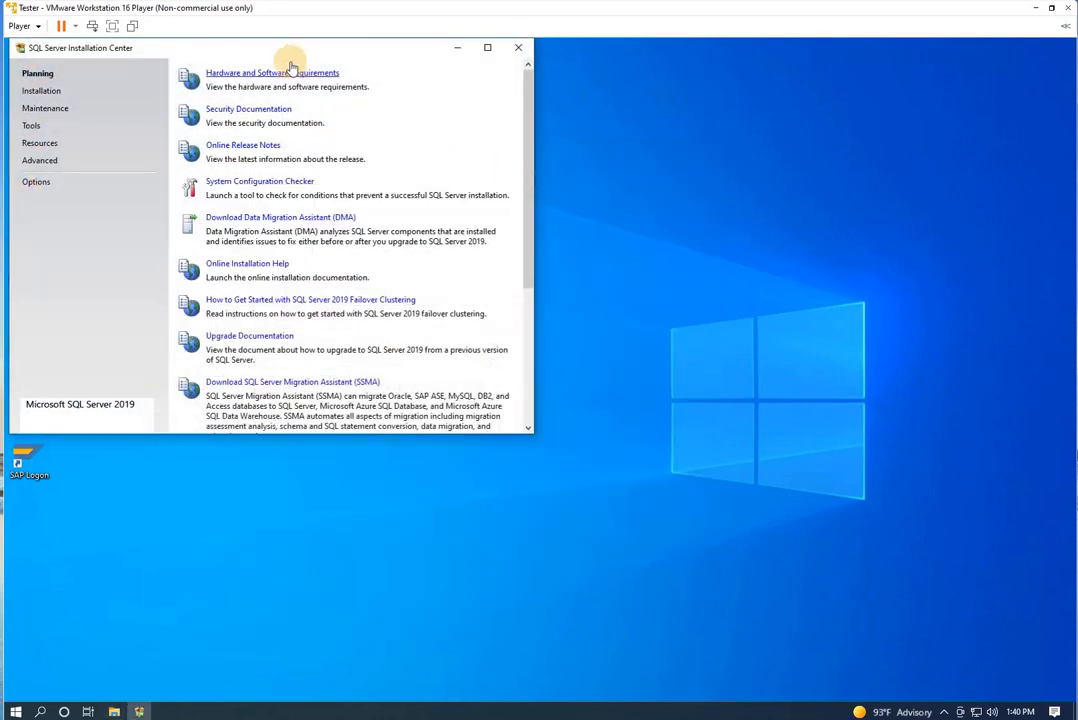
left_click_drag(285, 54, 378, 113)
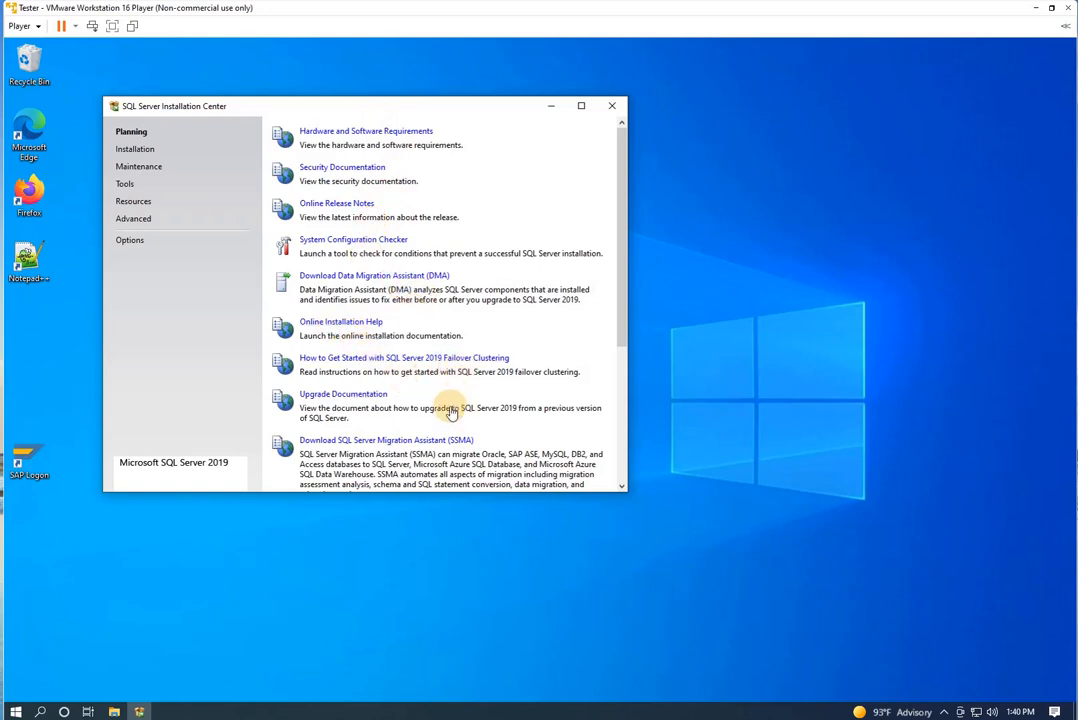
scroll(440, 409, "down", 5)
scroll(440, 409, "up", 5)
left_click(145, 152)
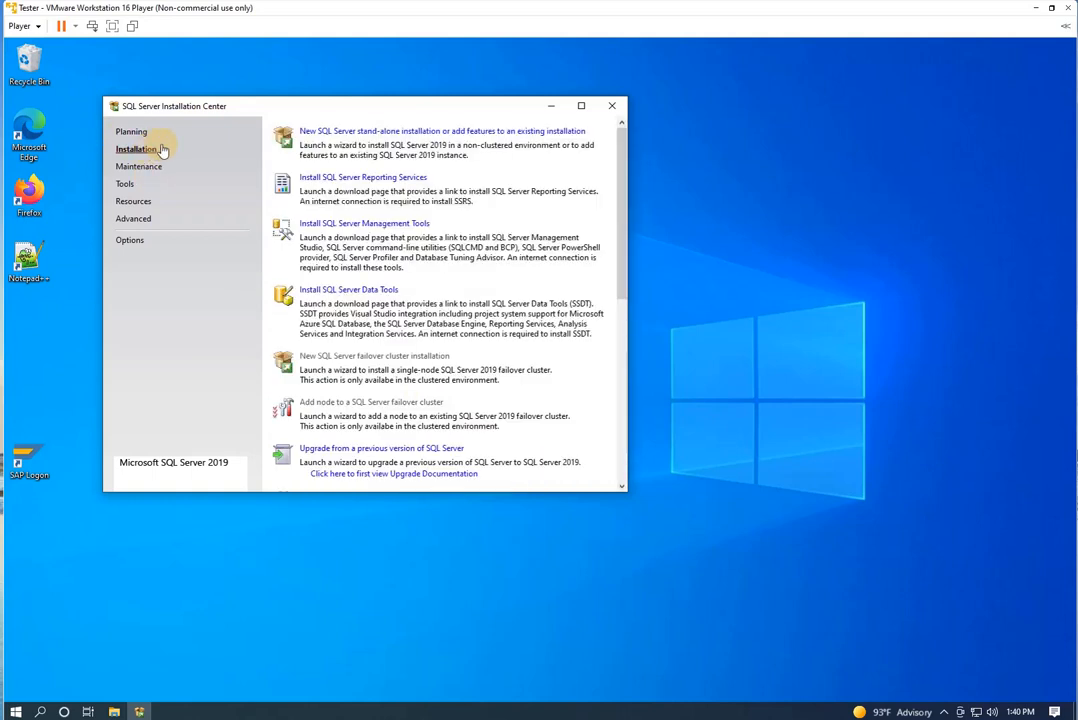
left_click(443, 132)
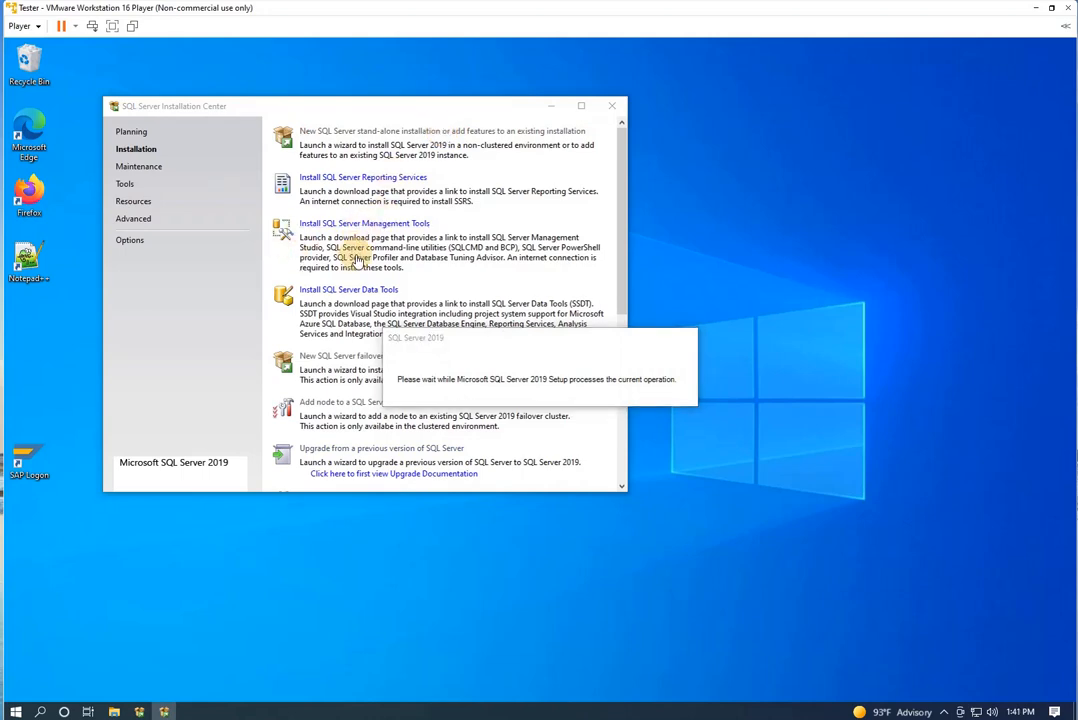
Step: Keep Developer as the free edition to install, read through the license terms, and accept them
left_click_drag(493, 185, 443, 159)
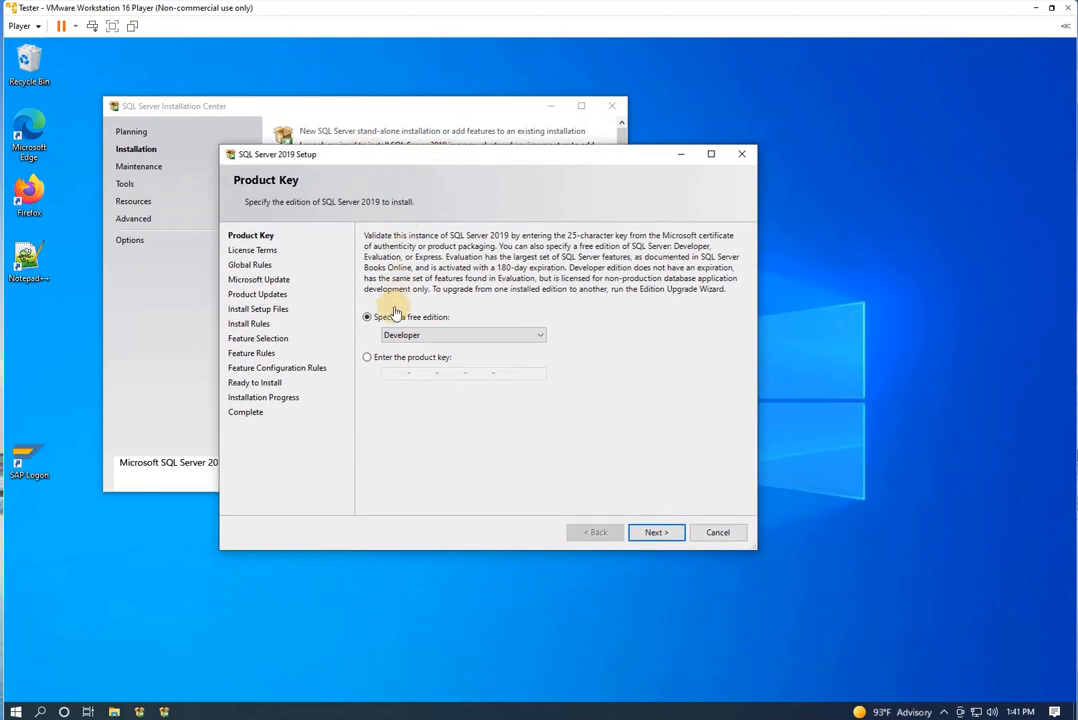
left_click(655, 533)
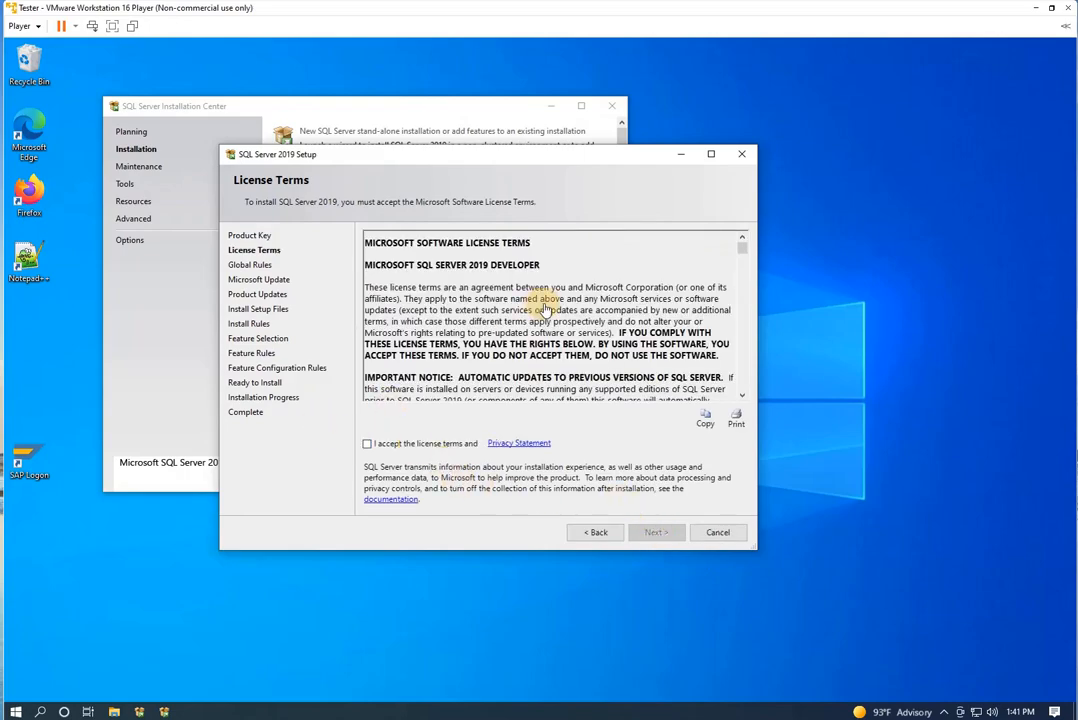
scroll(540, 305, "down", 15)
scroll(512, 320, "down", 20)
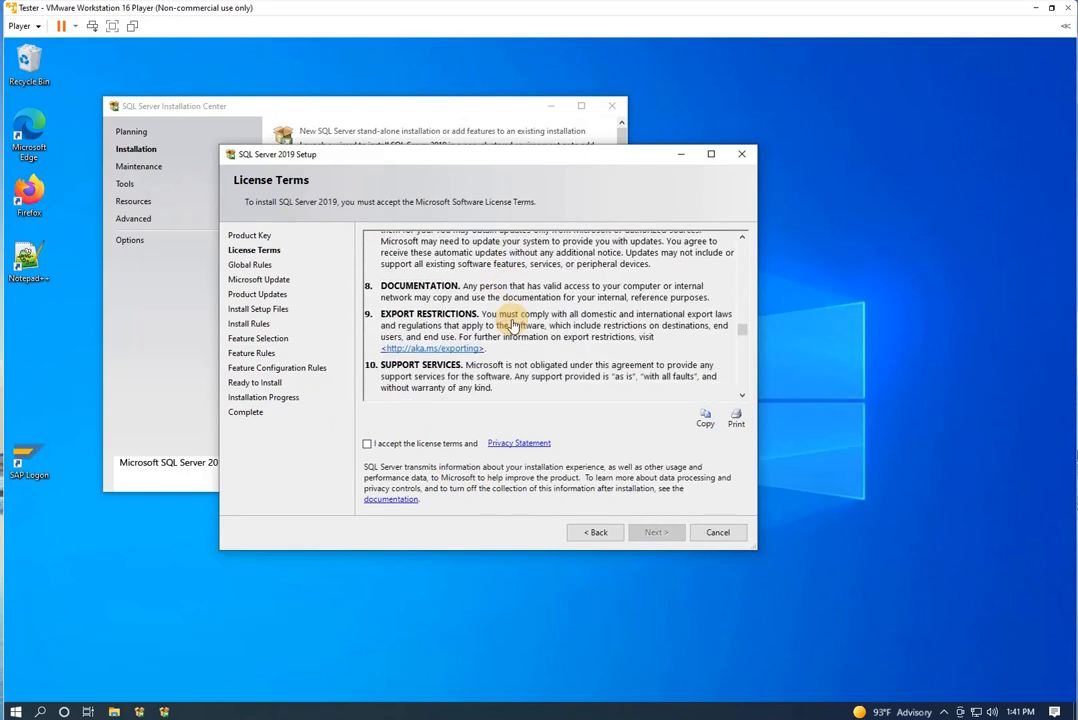
left_click(367, 444)
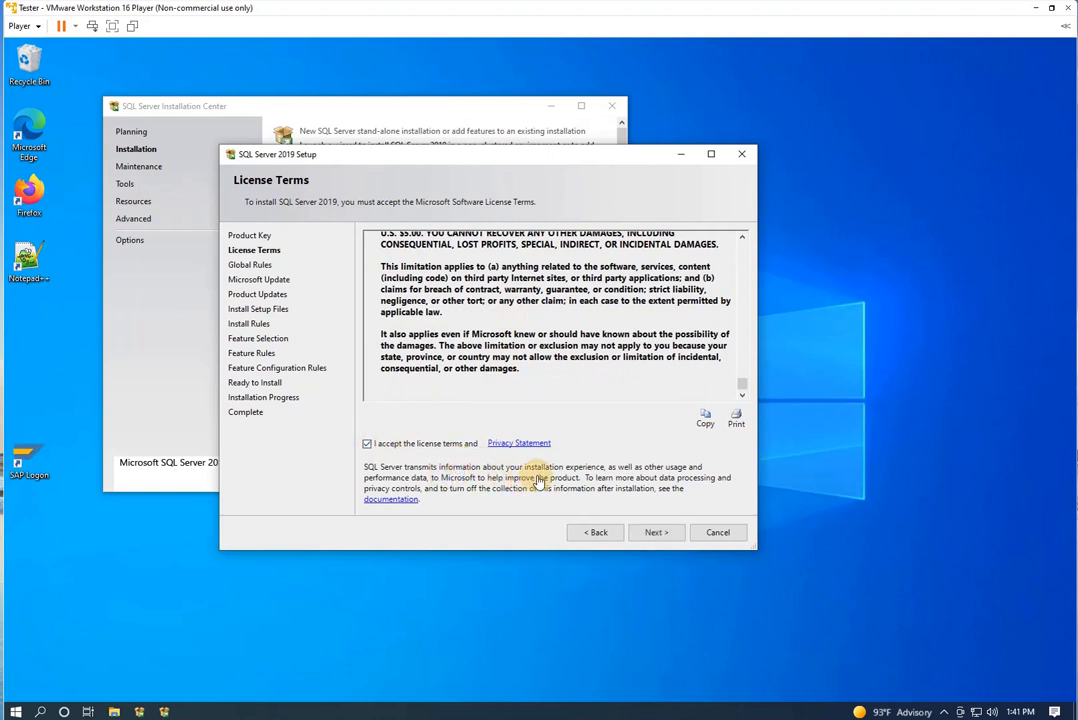
left_click(648, 534)
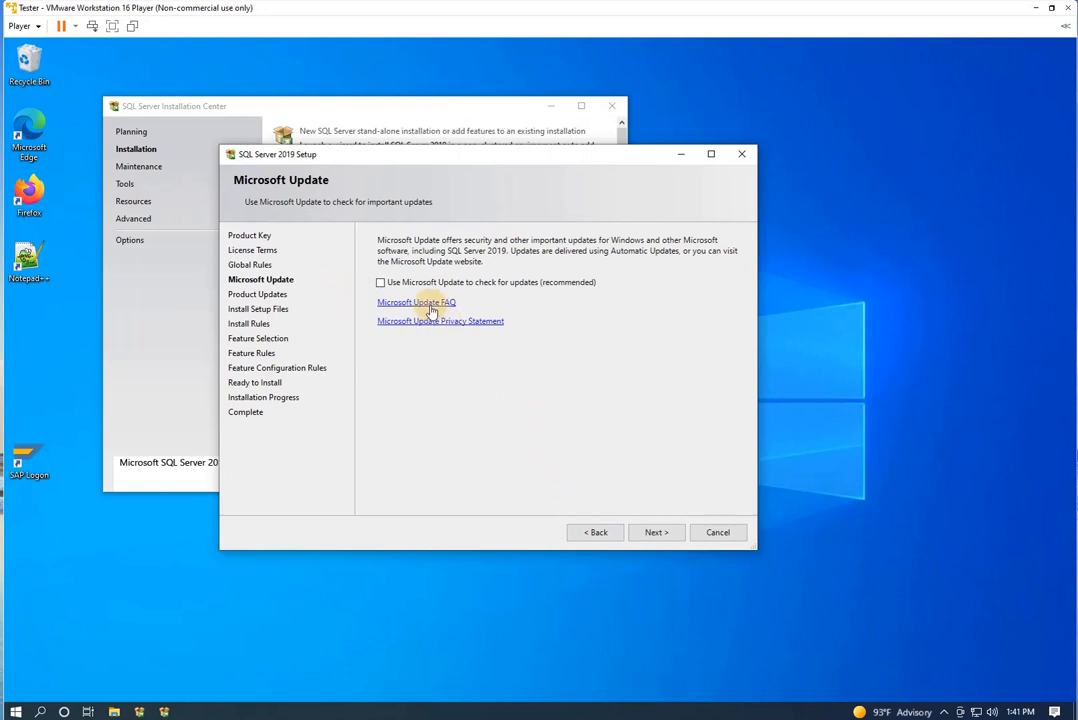
Step: Leave Microsoft Update checks off, view the Windows Firewall rule's warning details, and continue to the feature selection
left_click(656, 536)
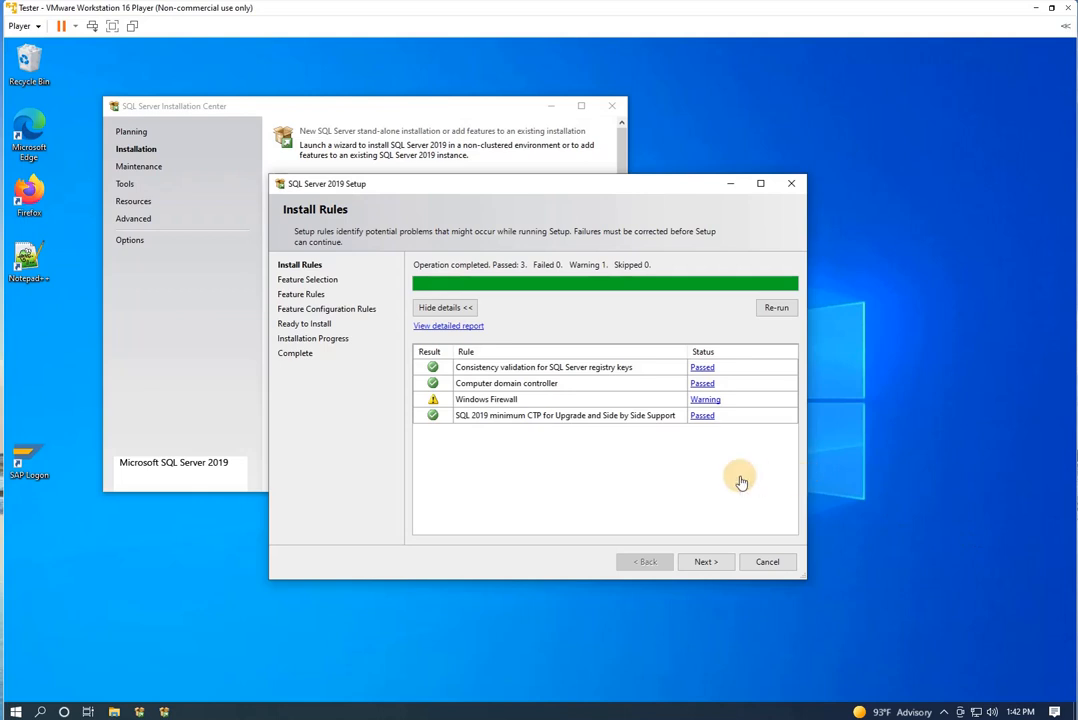
left_click(704, 400)
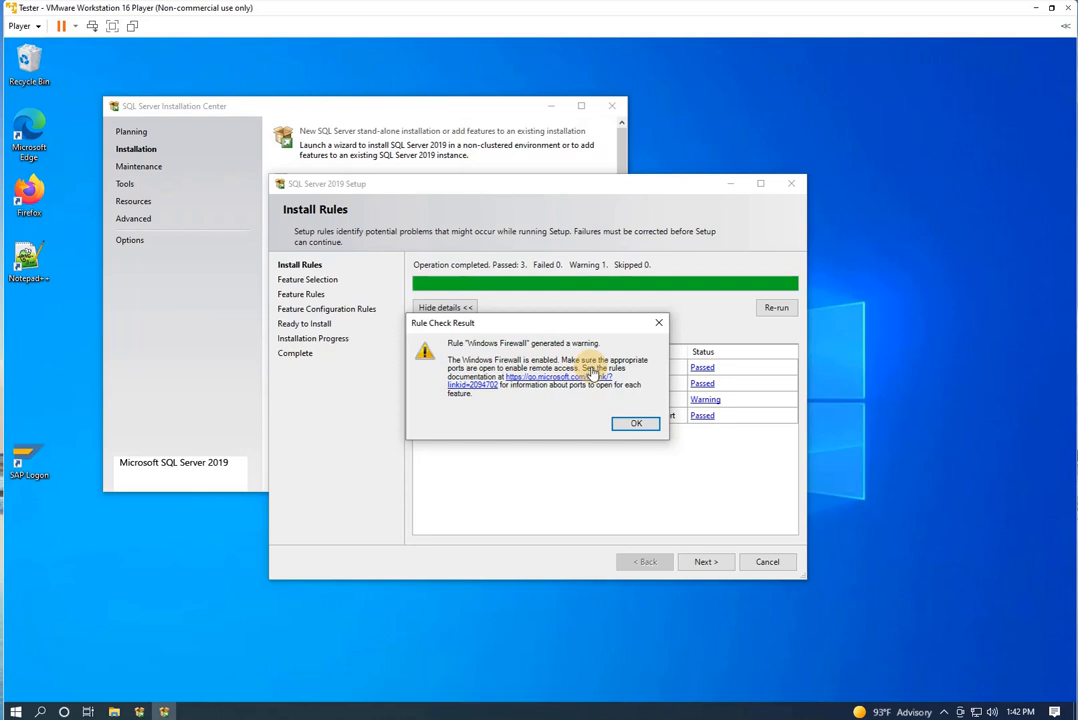
left_click(632, 424)
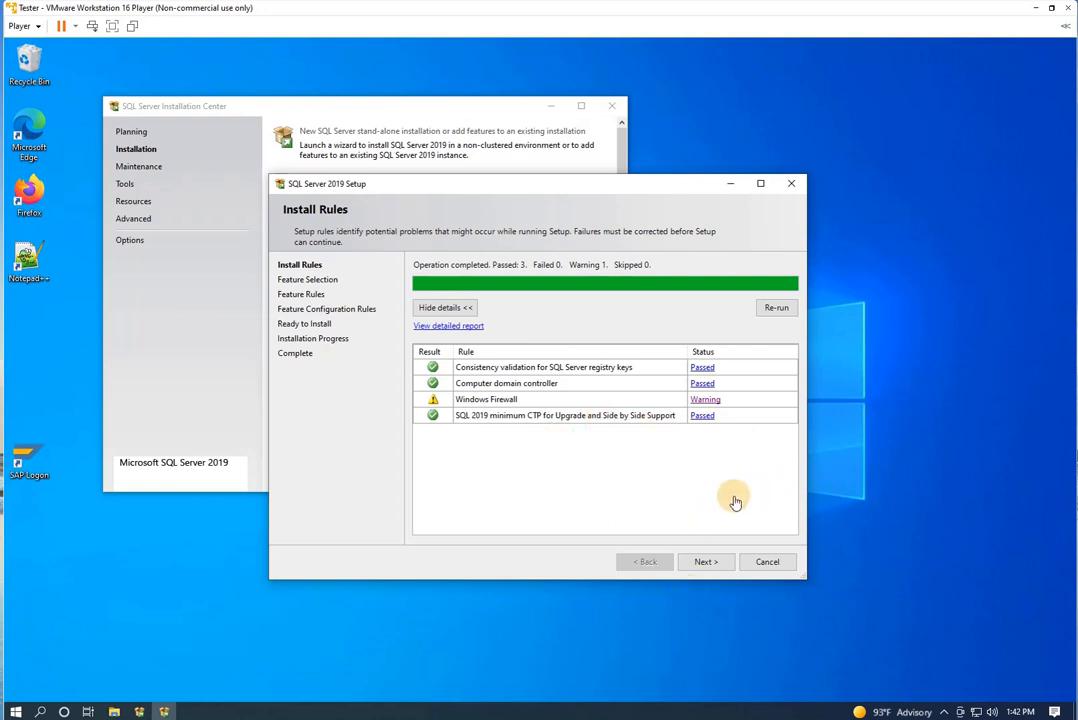
left_click(708, 562)
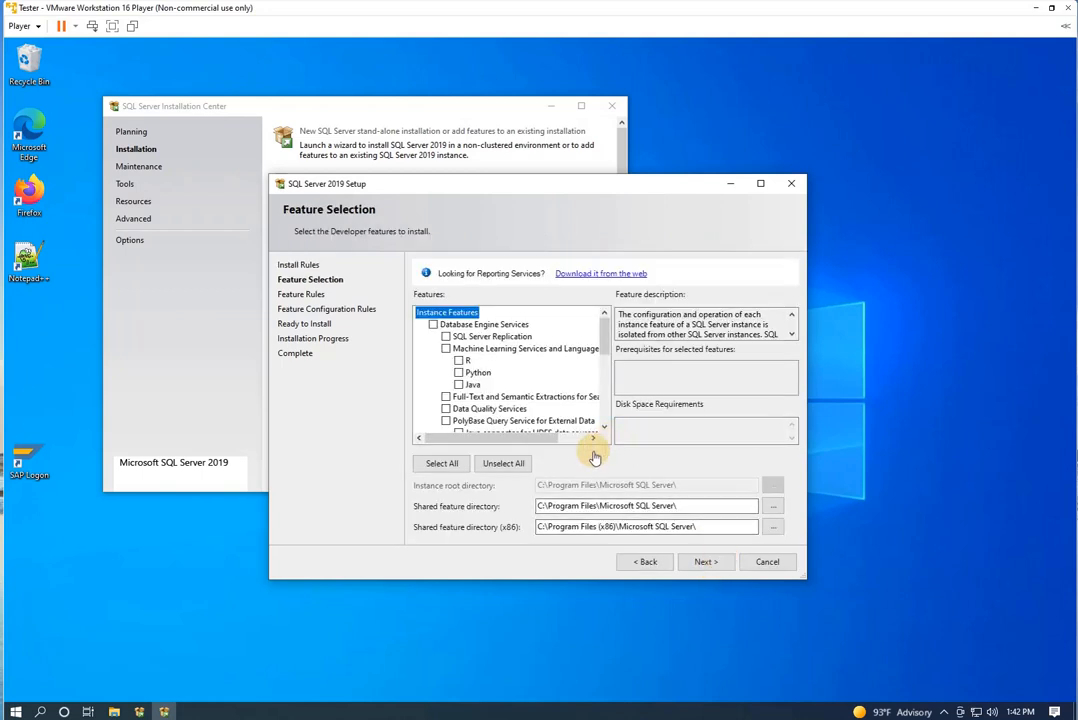
Step: Select Database Engine Services with SQL Server Replication, and Client Tools Connectivity, as features to install
left_click(433, 325)
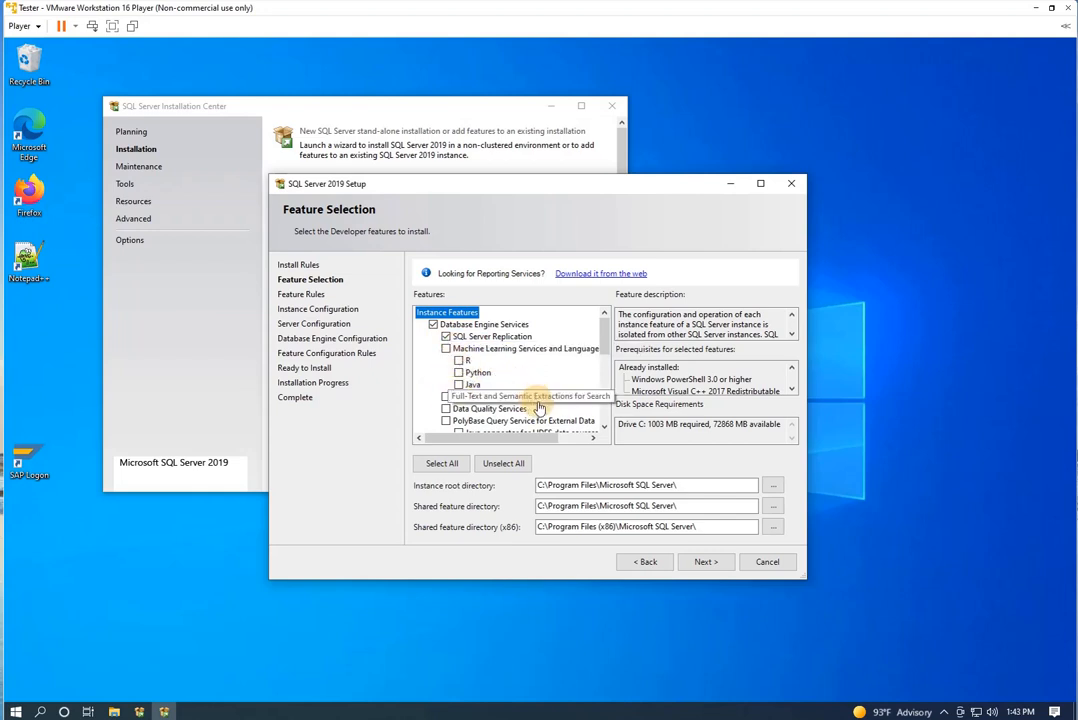
scroll(519, 416, "down", 2)
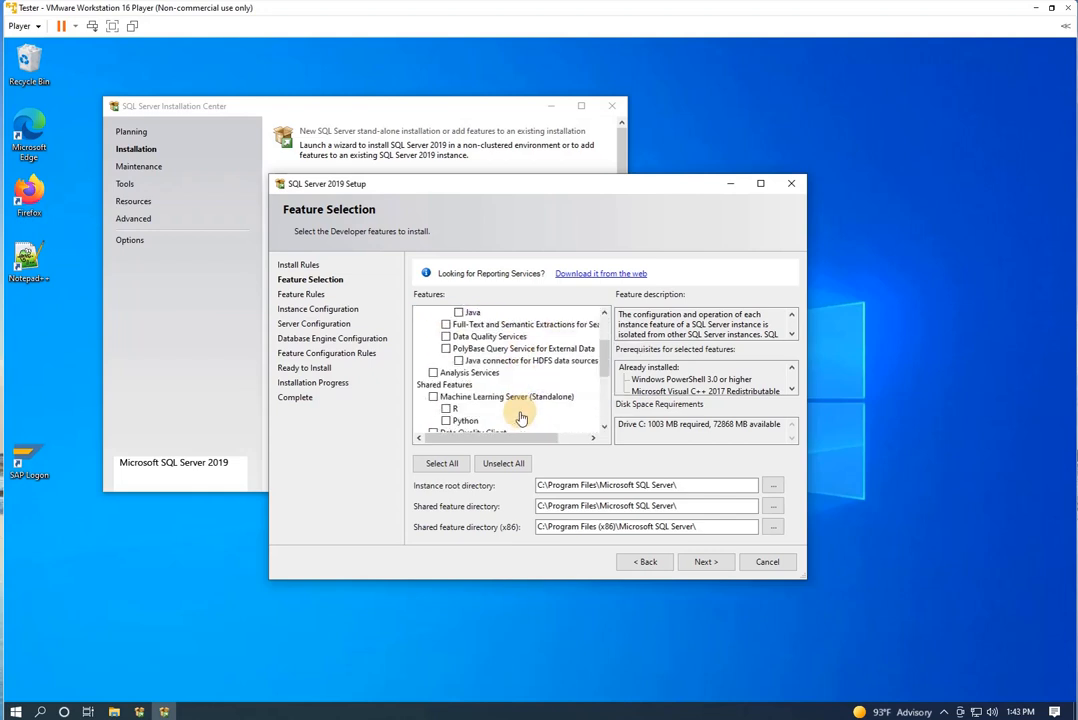
scroll(519, 412, "down", 1)
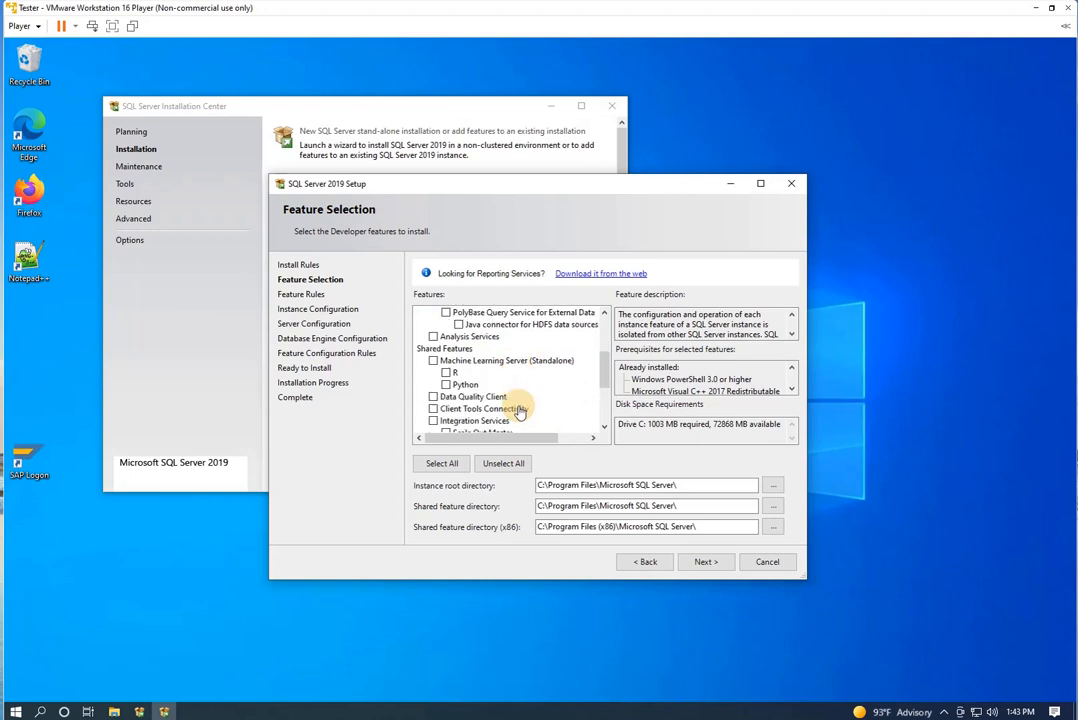
left_click(433, 409)
scroll(524, 411, "down", 1)
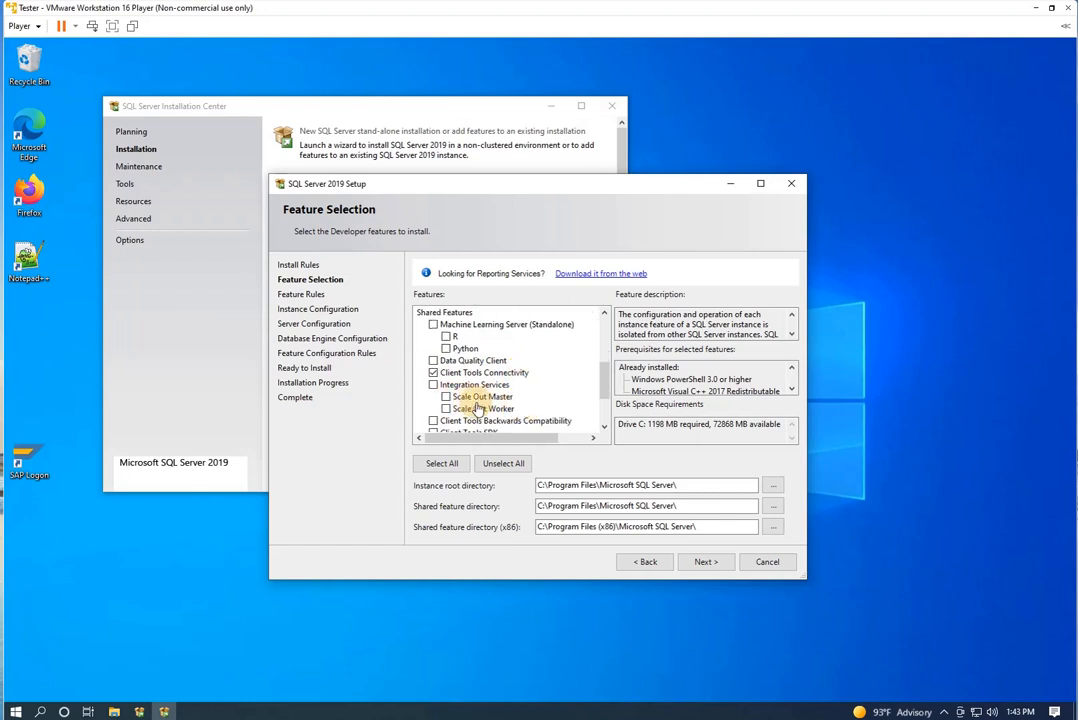
Step: Add Client Tools Backwards Compatibility, Client Tools SDK and SQL Client Connectivity SDK to the features to install
scroll(478, 409, "down", 1)
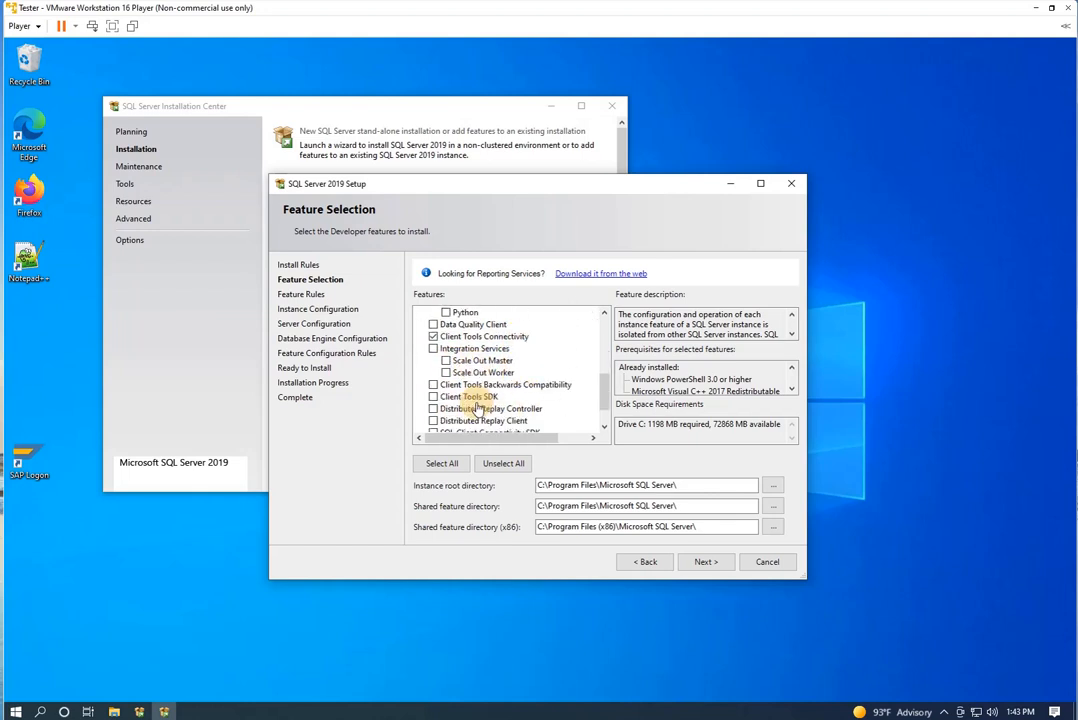
left_click(446, 398)
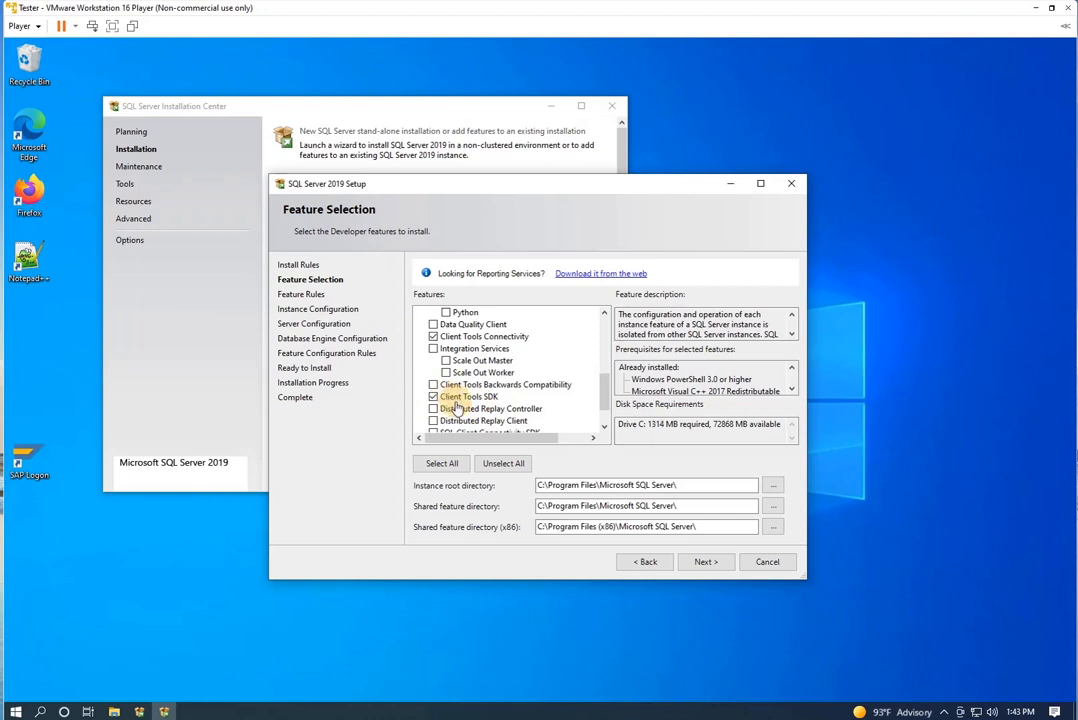
left_click(433, 396)
left_click(433, 385)
scroll(500, 395, "down", 1)
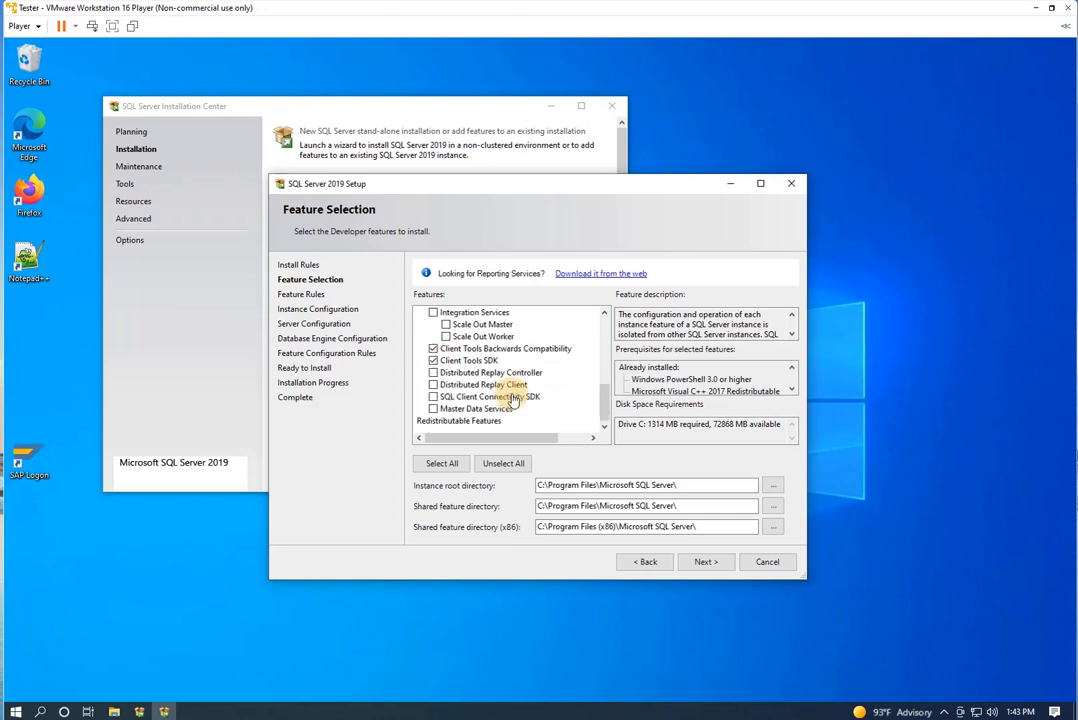
left_click(433, 396)
Step: Add Integration Services, review the selected instance and shared features, and continue to the instance configuration with the default directories
scroll(496, 425, "up", 1)
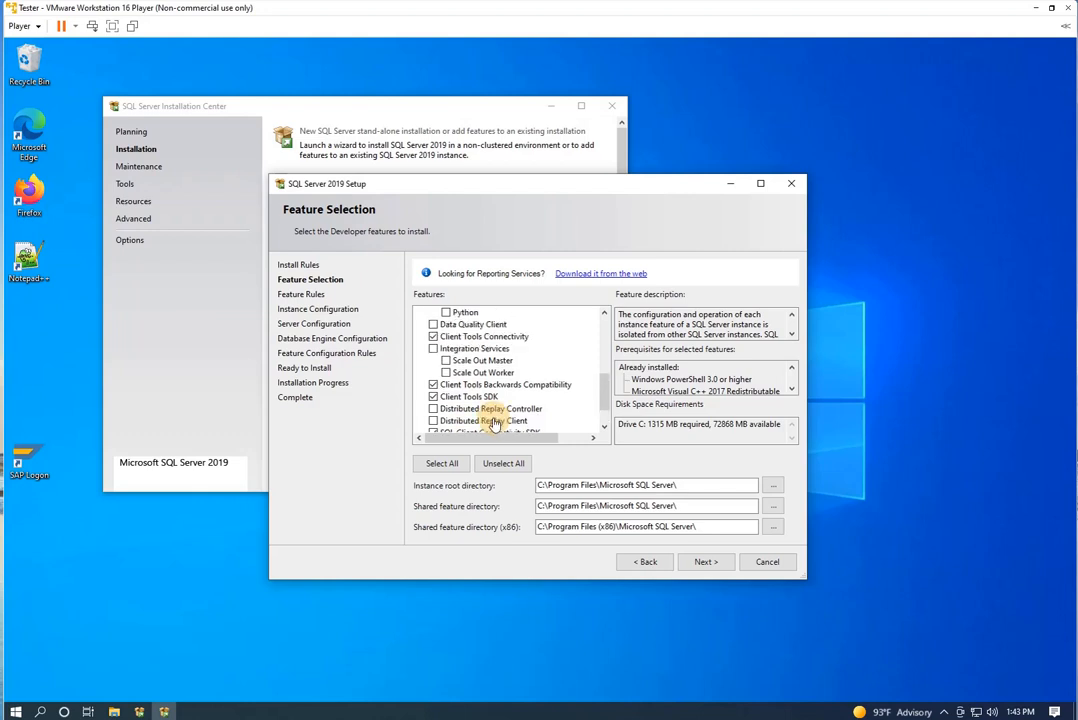
scroll(495, 423, "up", 1)
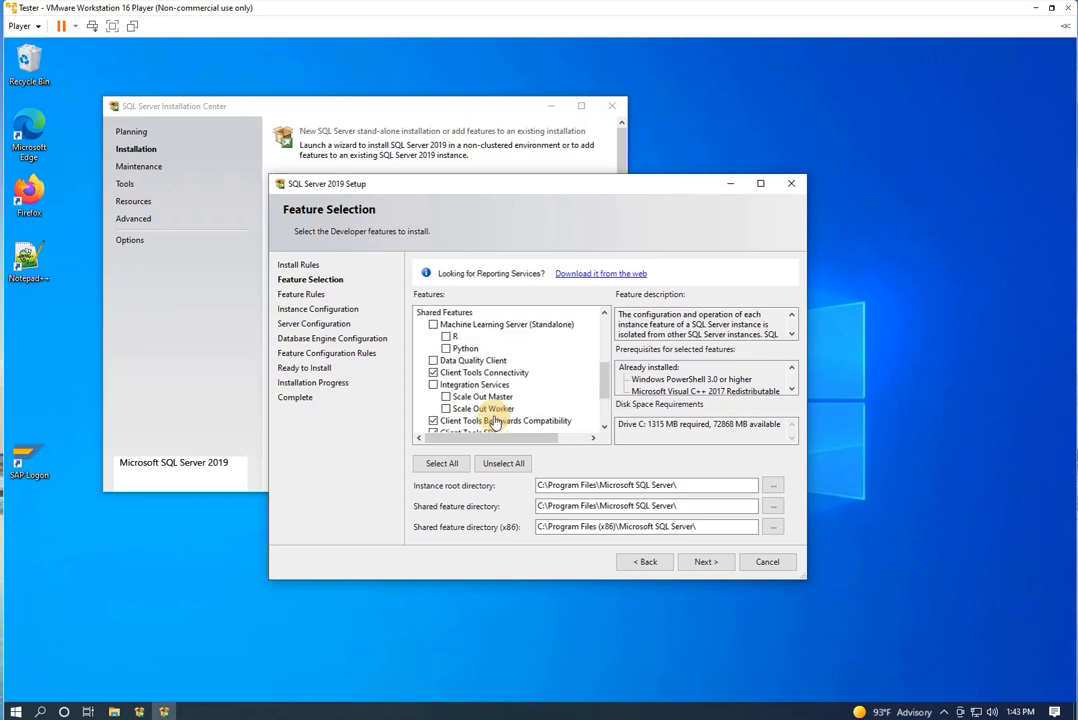
left_click(434, 385)
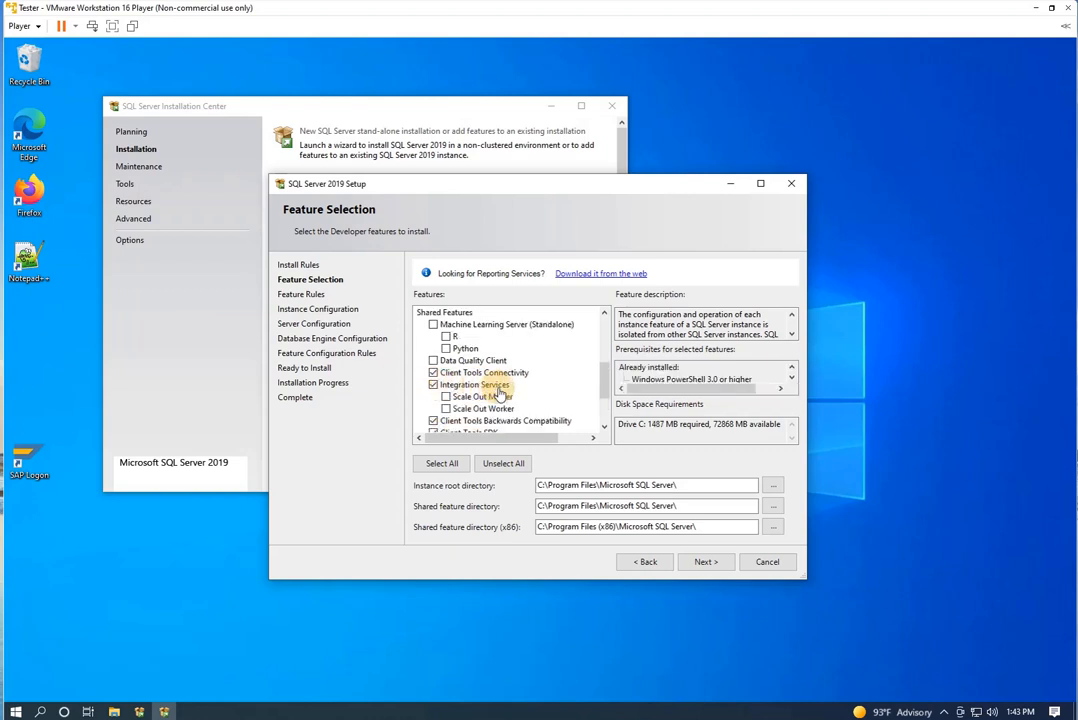
scroll(510, 385, "up", 4)
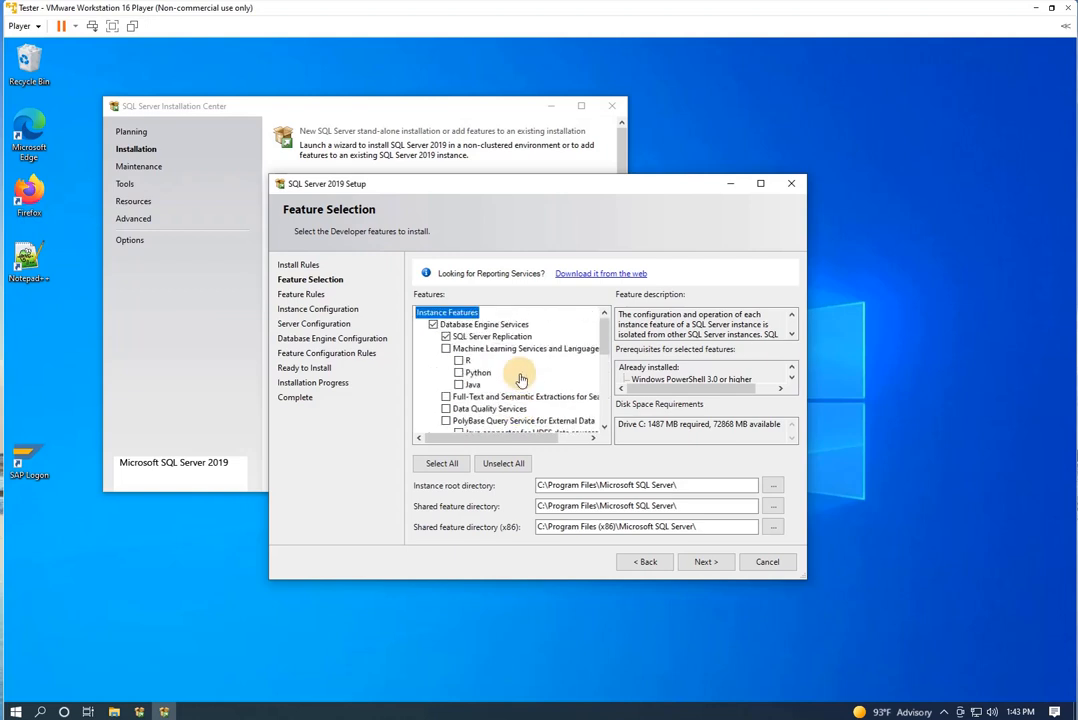
left_click(446, 337)
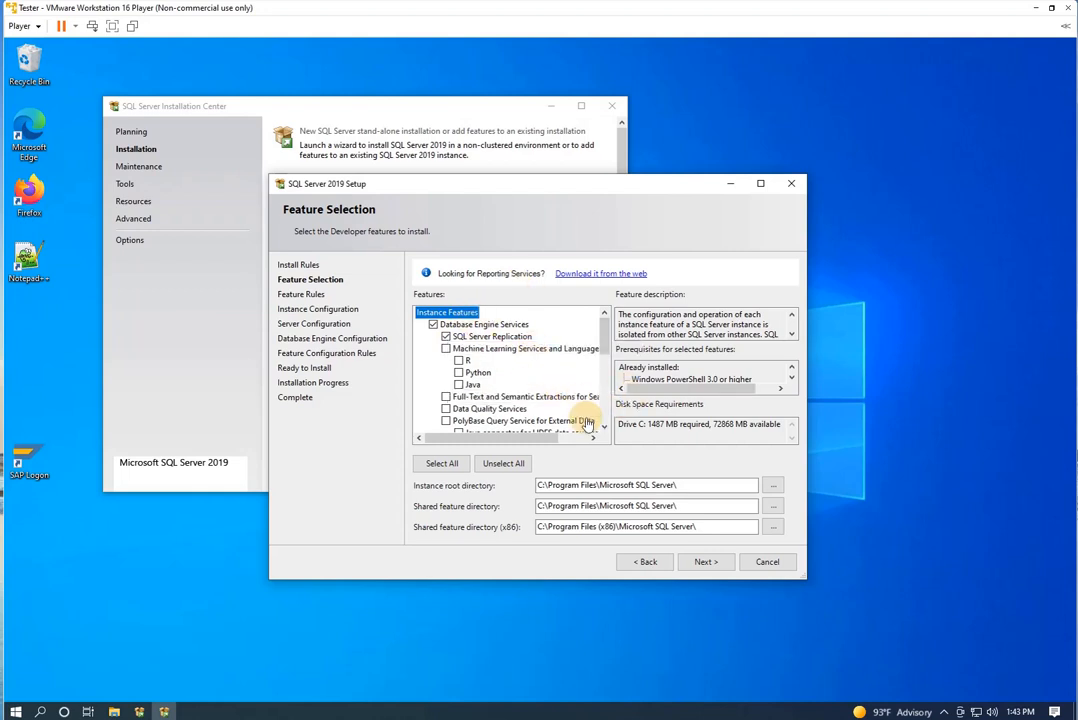
scroll(577, 413, "down", 1)
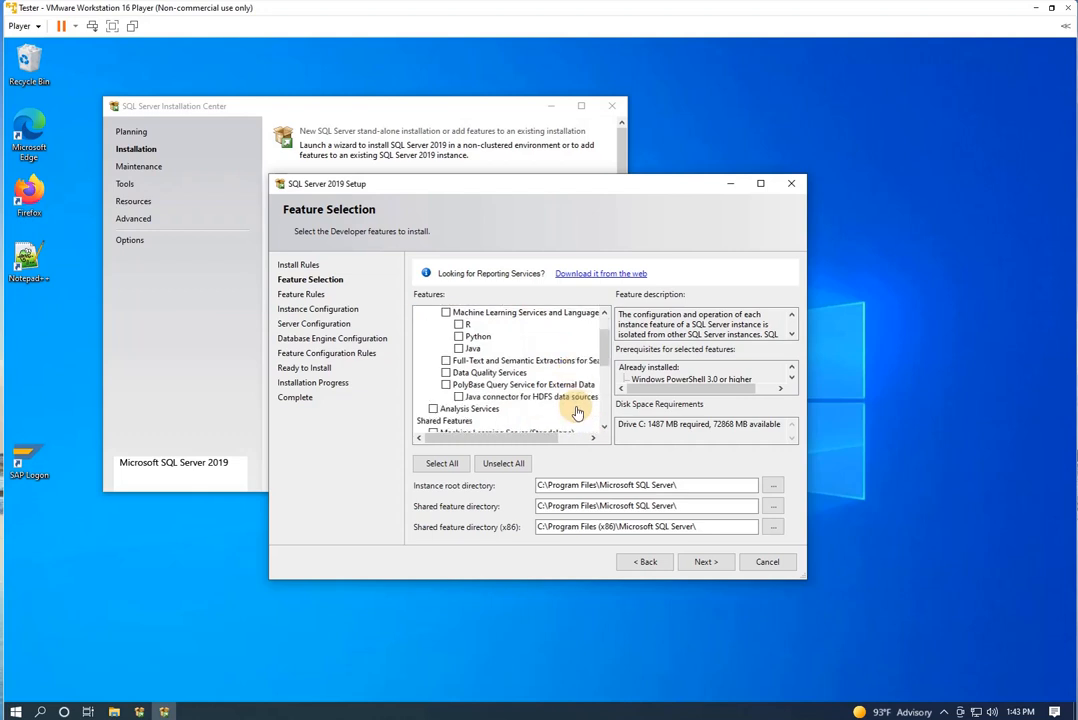
scroll(577, 410, "down", 1)
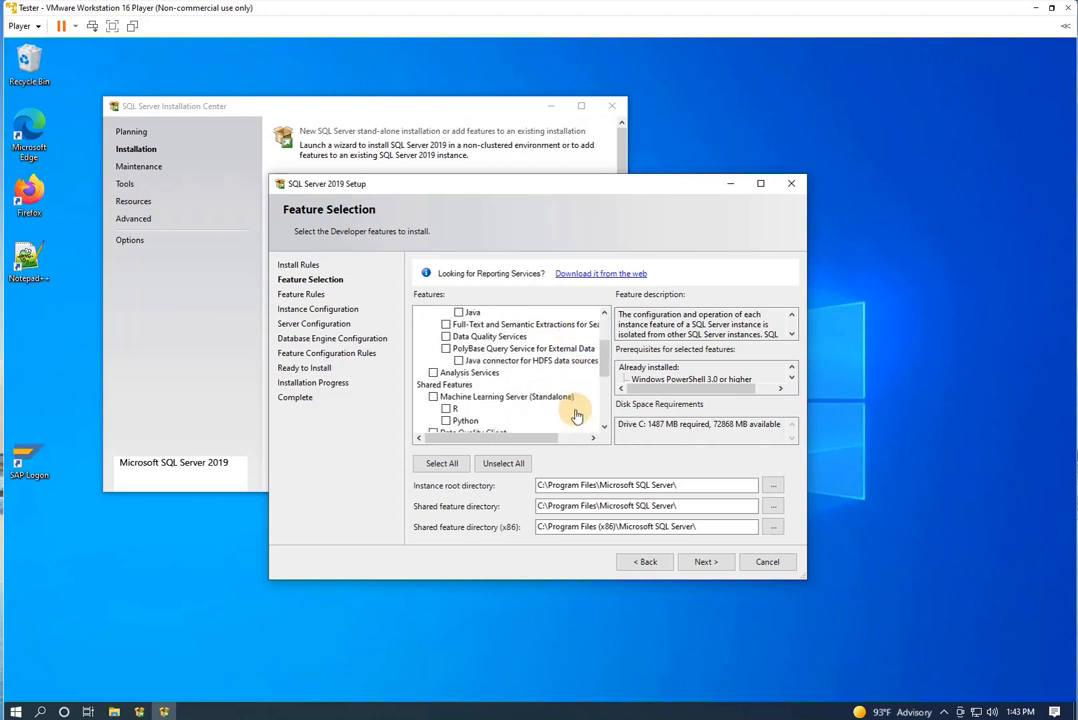
scroll(577, 415, "down", 1)
scroll(575, 414, "down", 3)
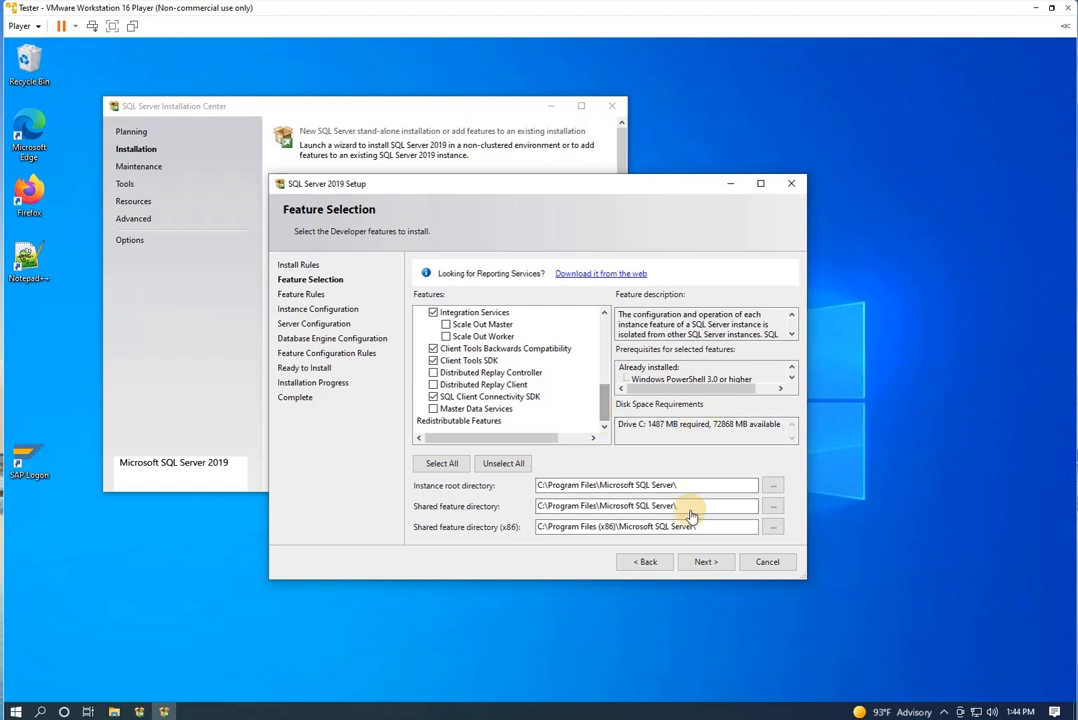
left_click(708, 565)
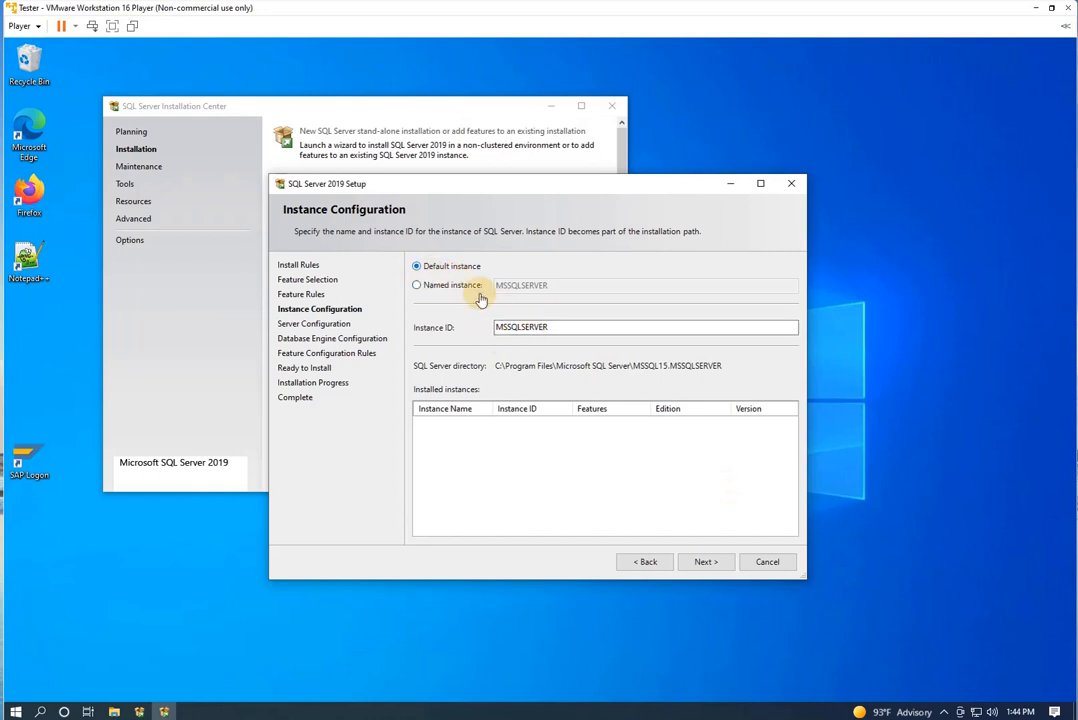
Step: Keep the default instance MSSQLSERVER, and continue past the server configuration with the default service accounts and startup types
left_click(707, 563)
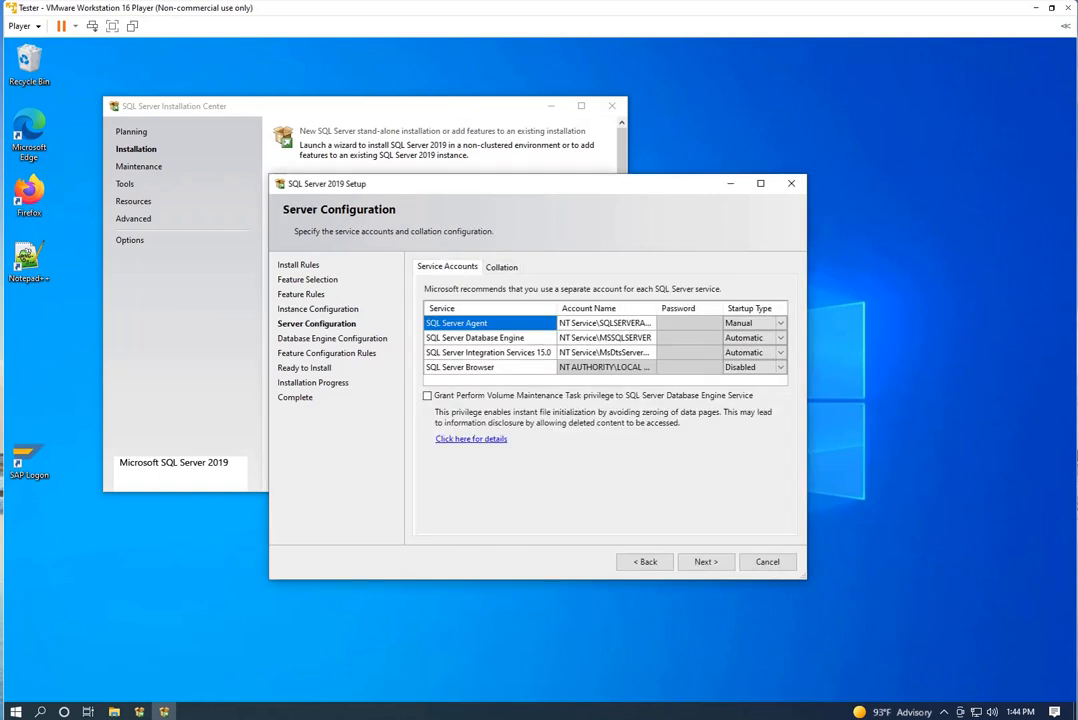
left_click(779, 326)
left_click(632, 339)
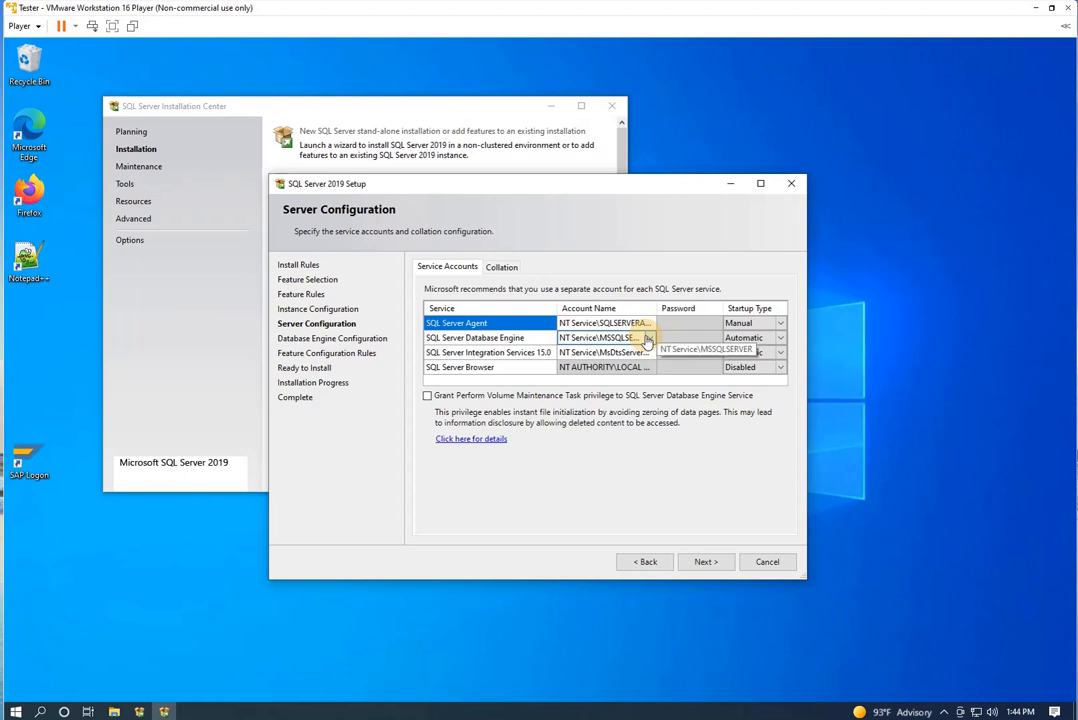
left_click(642, 353)
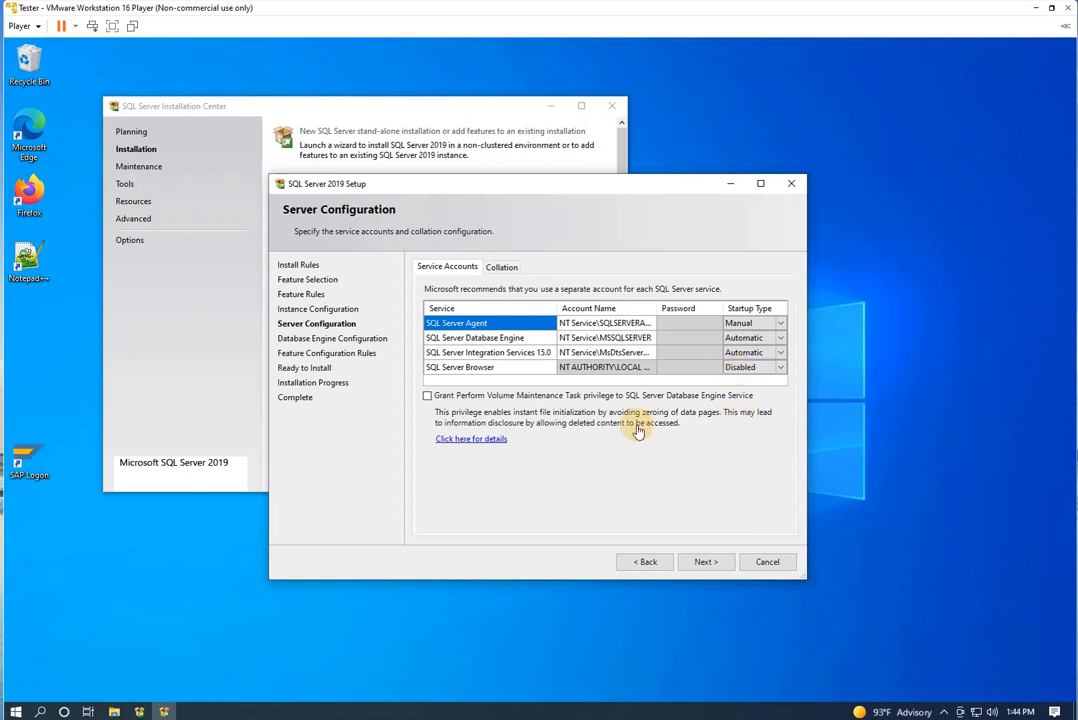
left_click(704, 562)
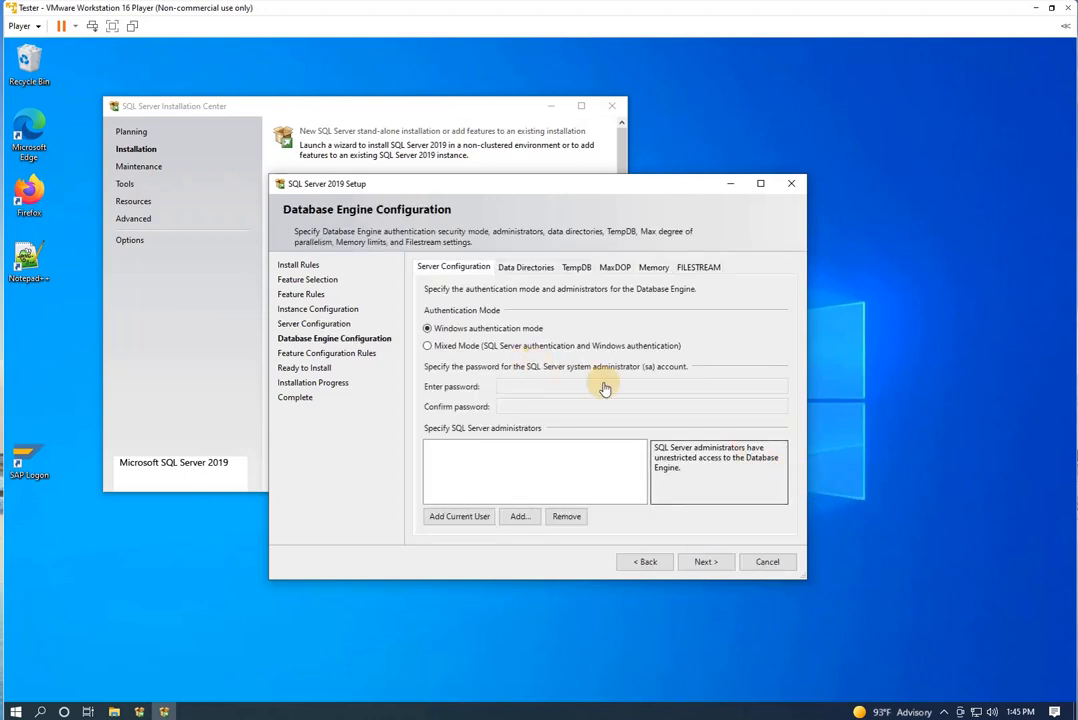
Step: Choose Mixed Mode authentication, enter and confirm the sa account password, and add the current user as a SQL Server administrator
left_click(430, 347)
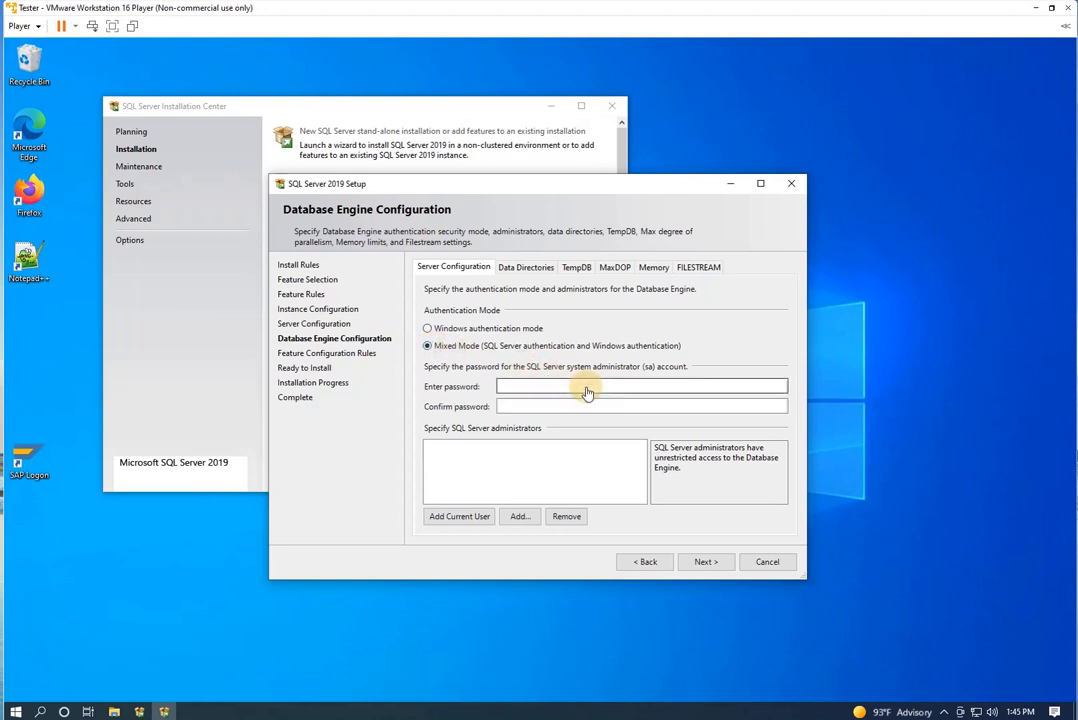
left_click(588, 391)
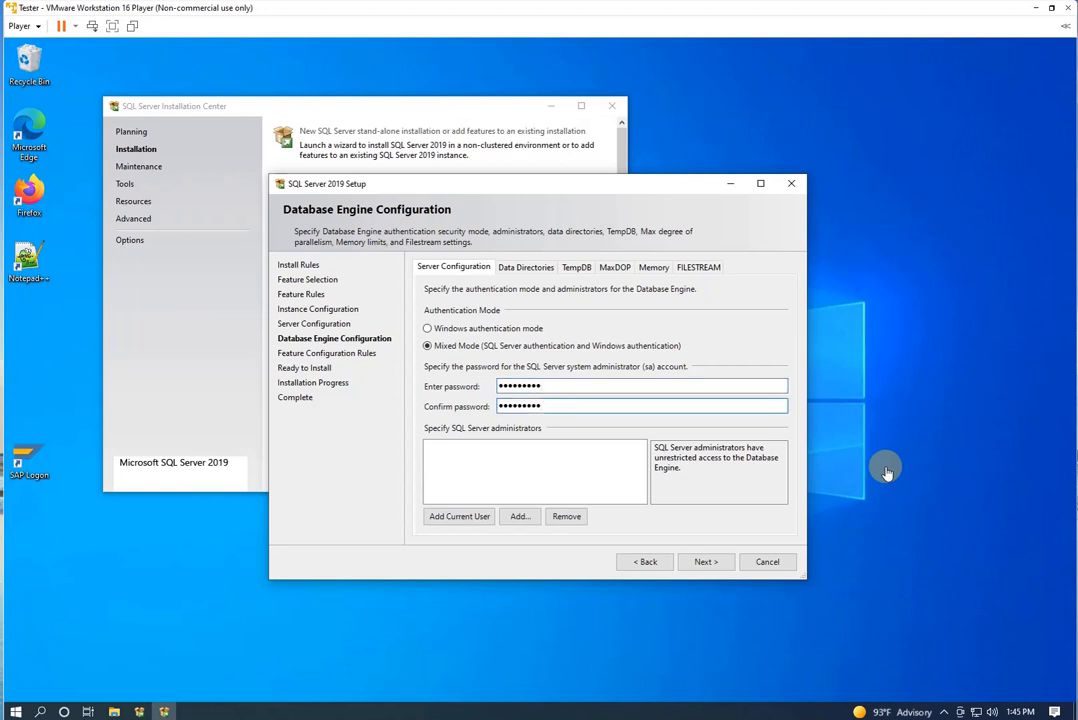
left_click(448, 515)
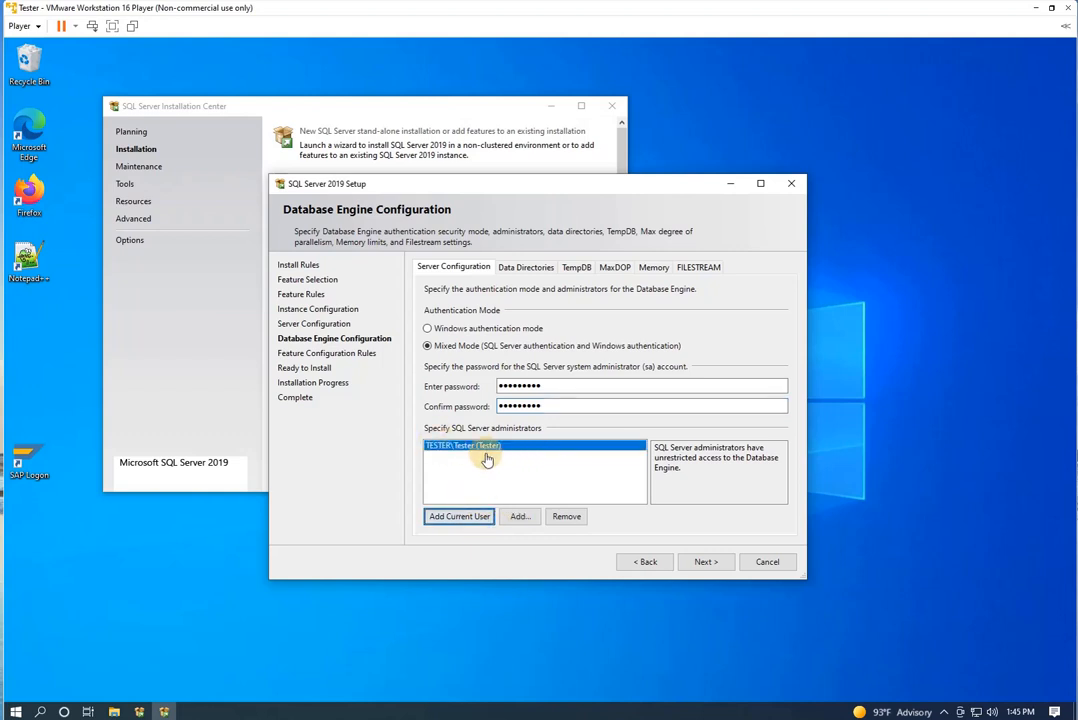
Step: Review the default data directories and TempDB settings, and check the available drives under This PC in File Explorer
left_click(528, 269)
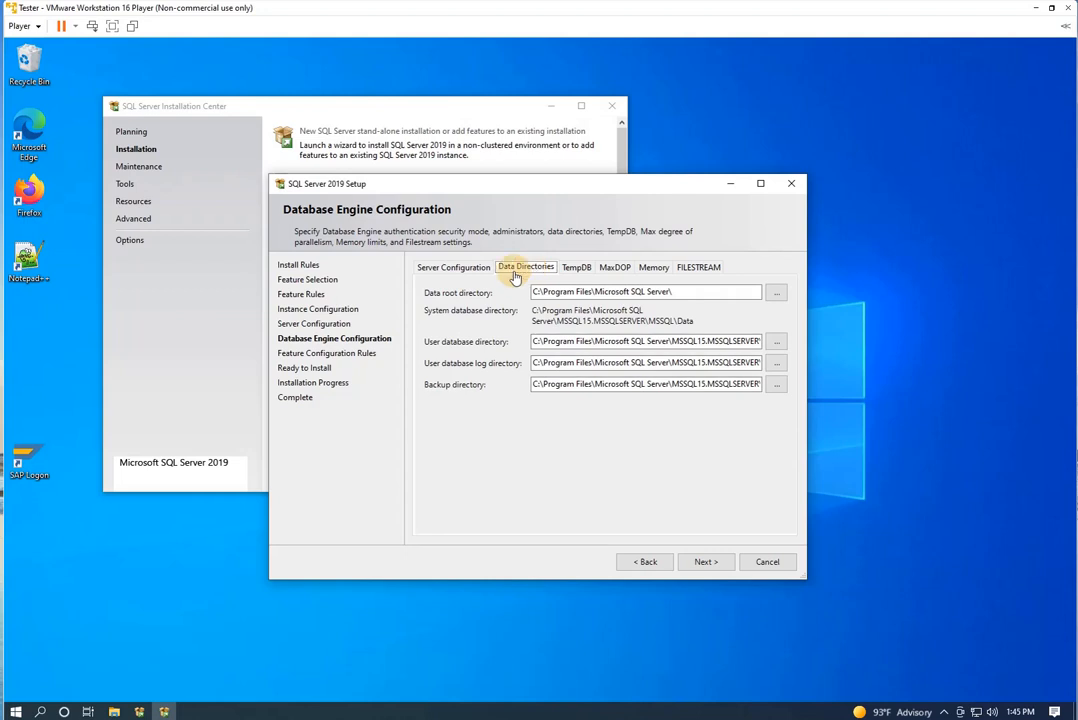
left_click(579, 268)
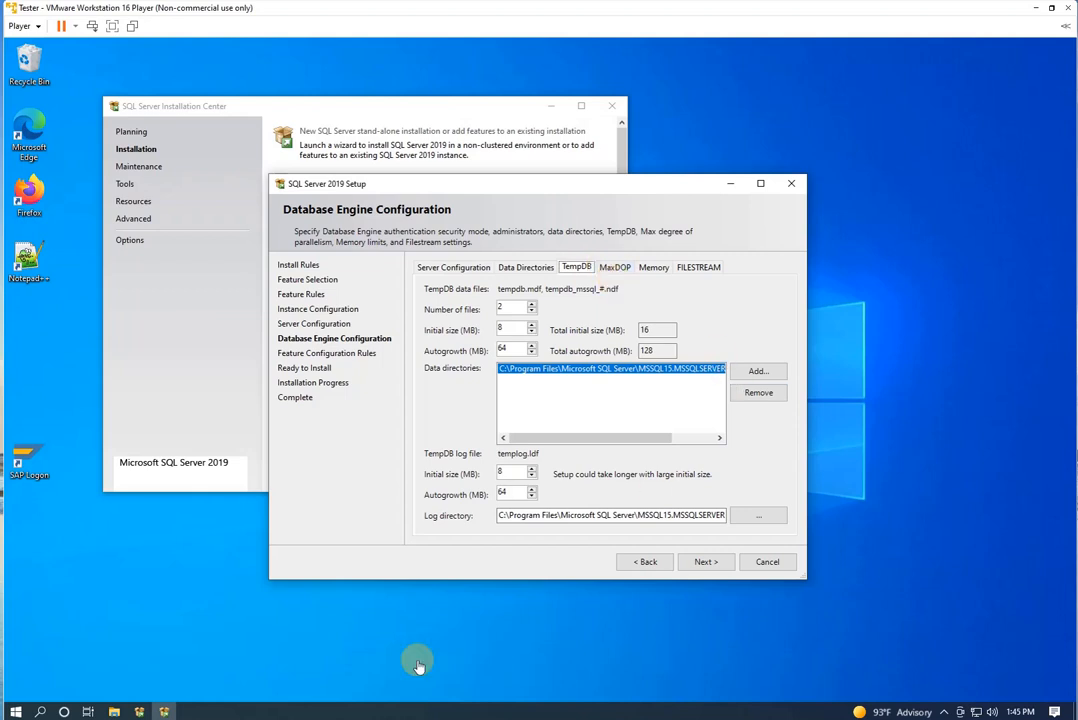
left_click(114, 712)
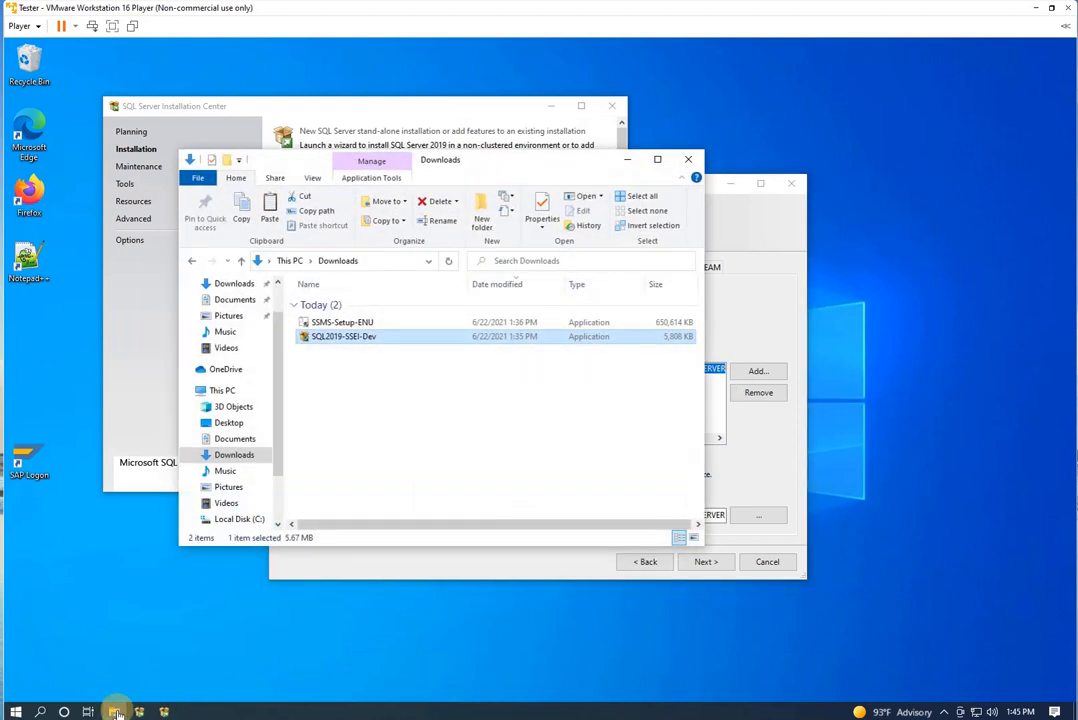
left_click(221, 392)
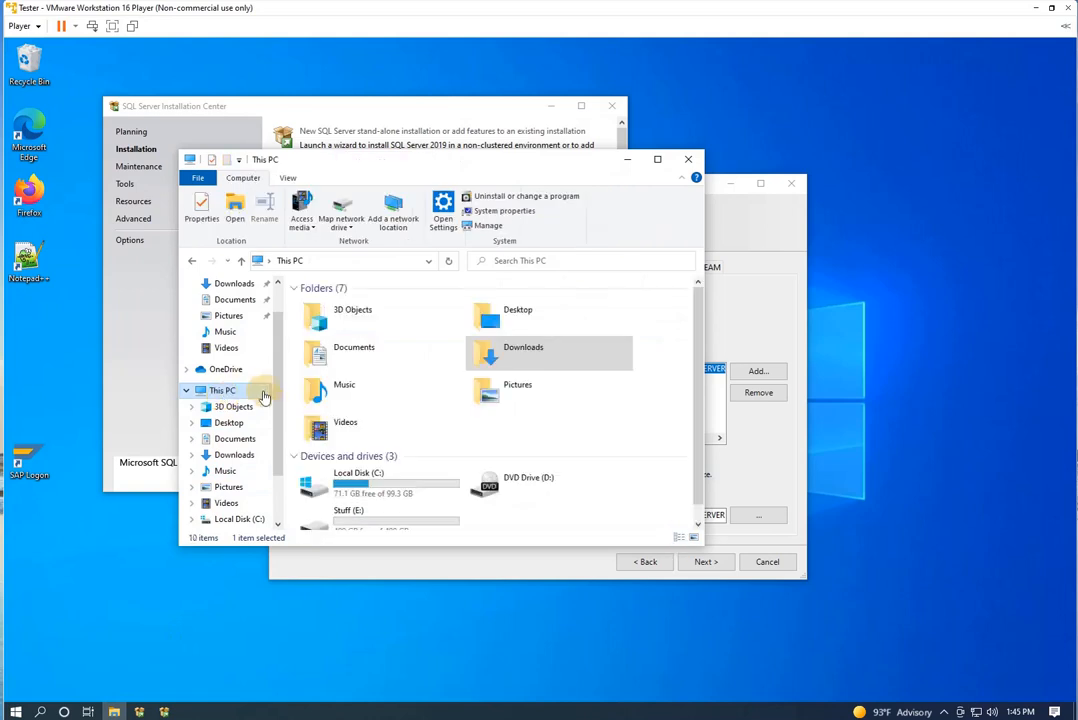
left_click(628, 165)
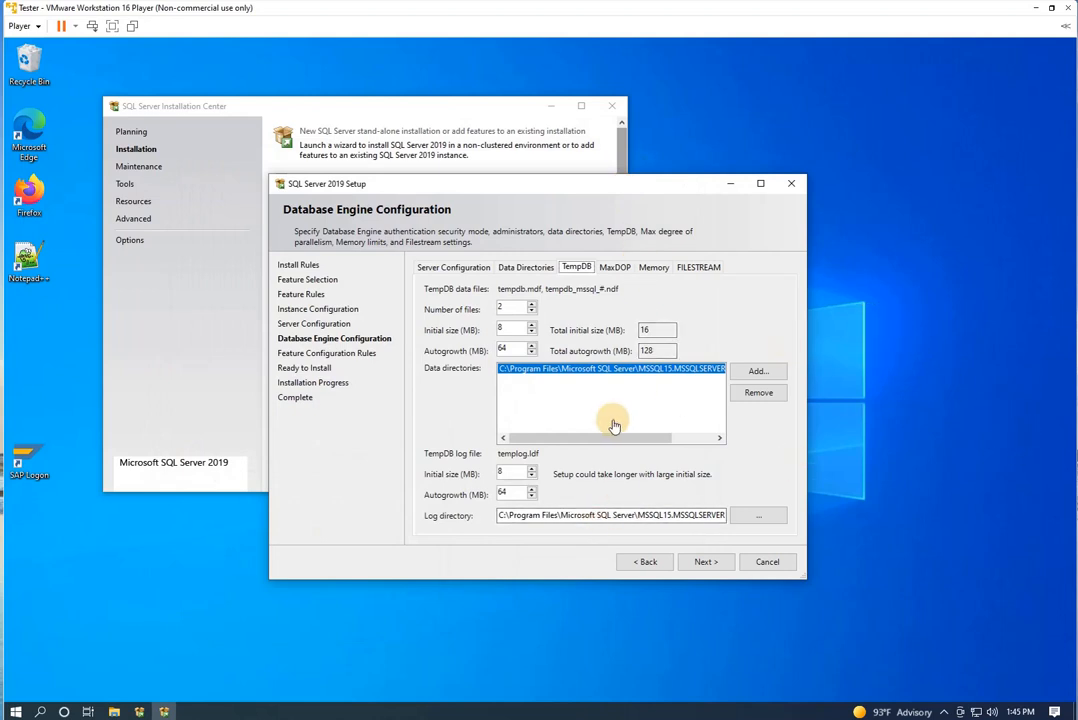
Step: Review the MaxDOP, Memory and FILESTREAM settings, and continue to the Ready to Install page with the defaults
left_click(611, 269)
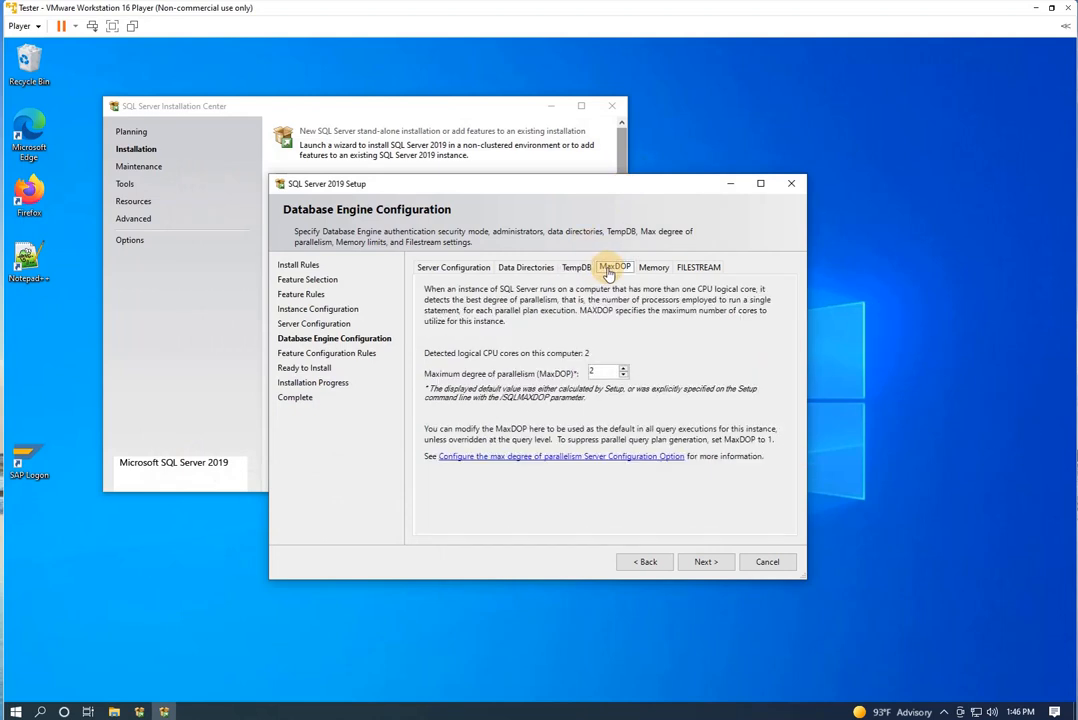
left_click(651, 269)
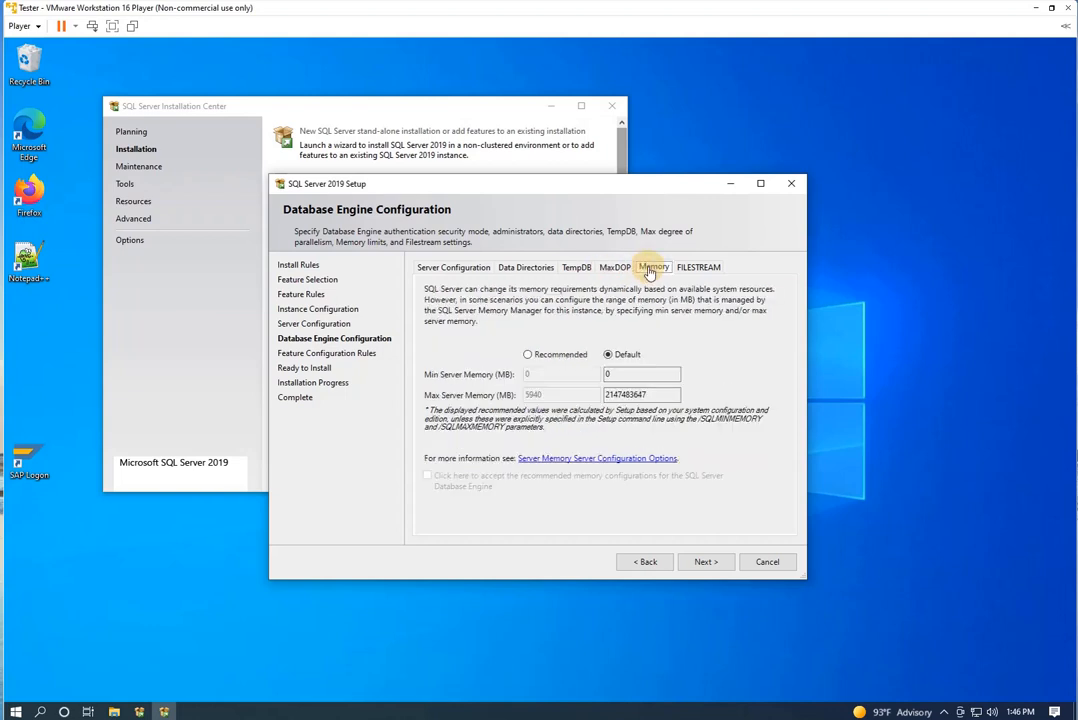
left_click(697, 267)
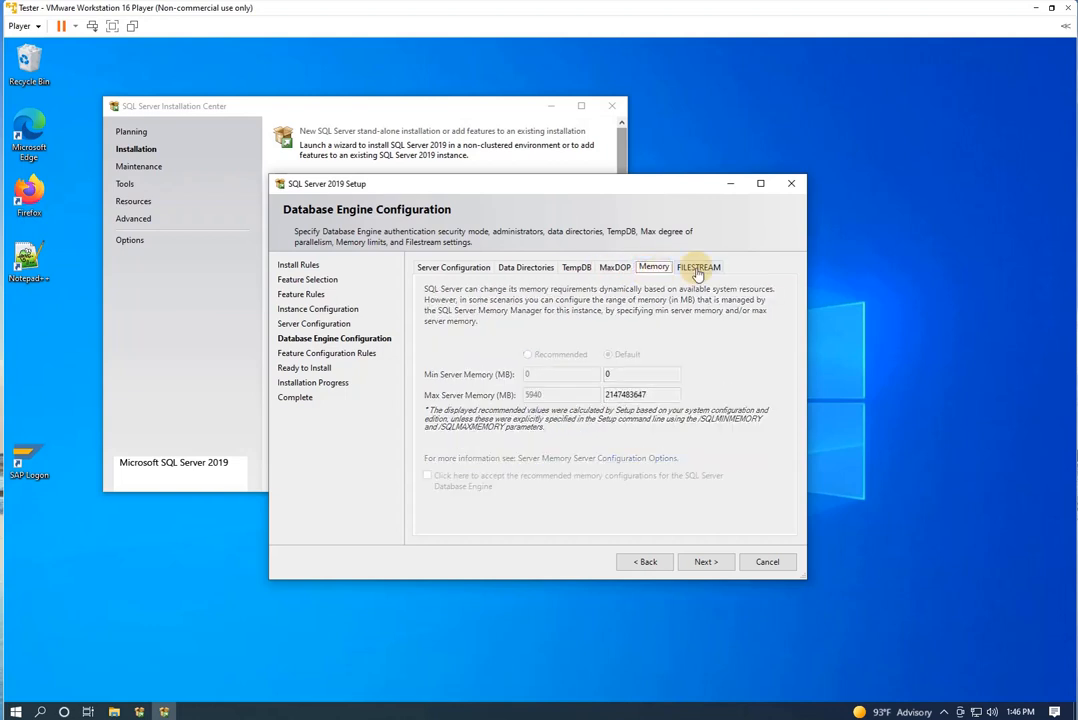
left_click(436, 269)
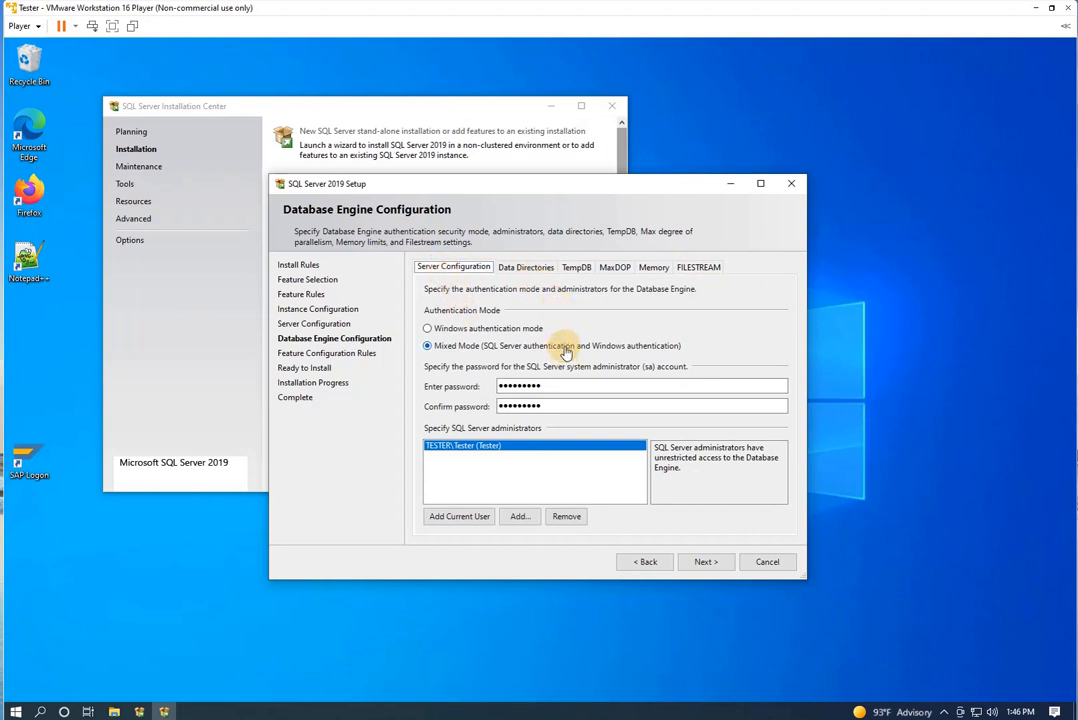
left_click(716, 566)
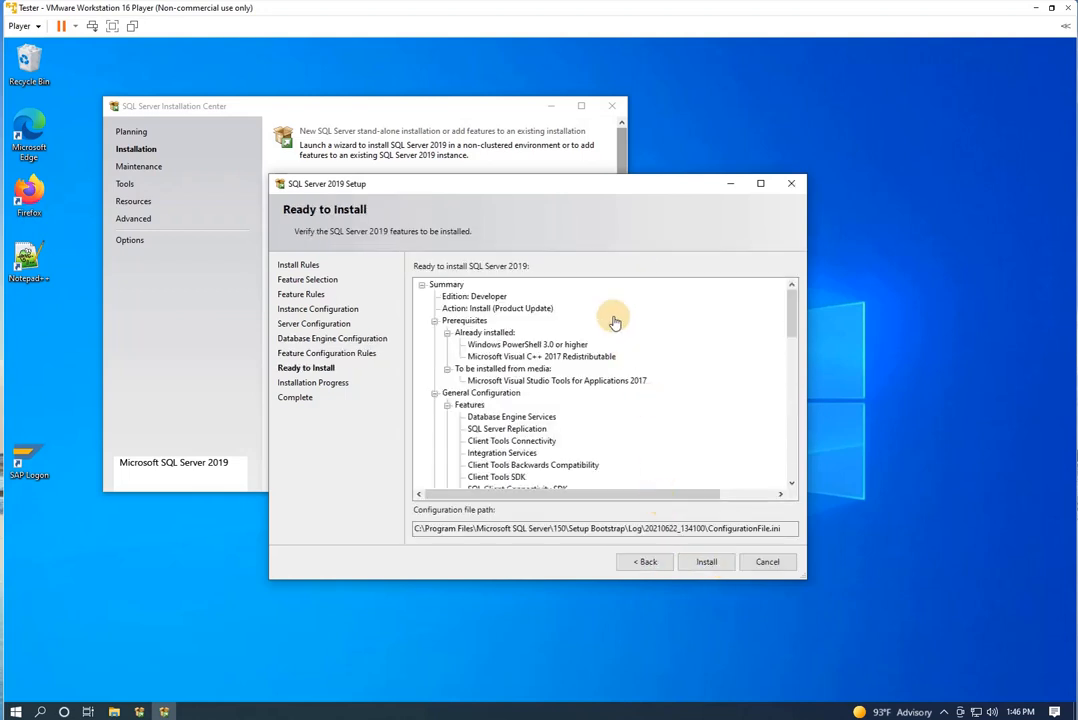
Step: Review the summary of features and instance configuration, and start the SQL Server 2019 installation
scroll(632, 386, "down", 5)
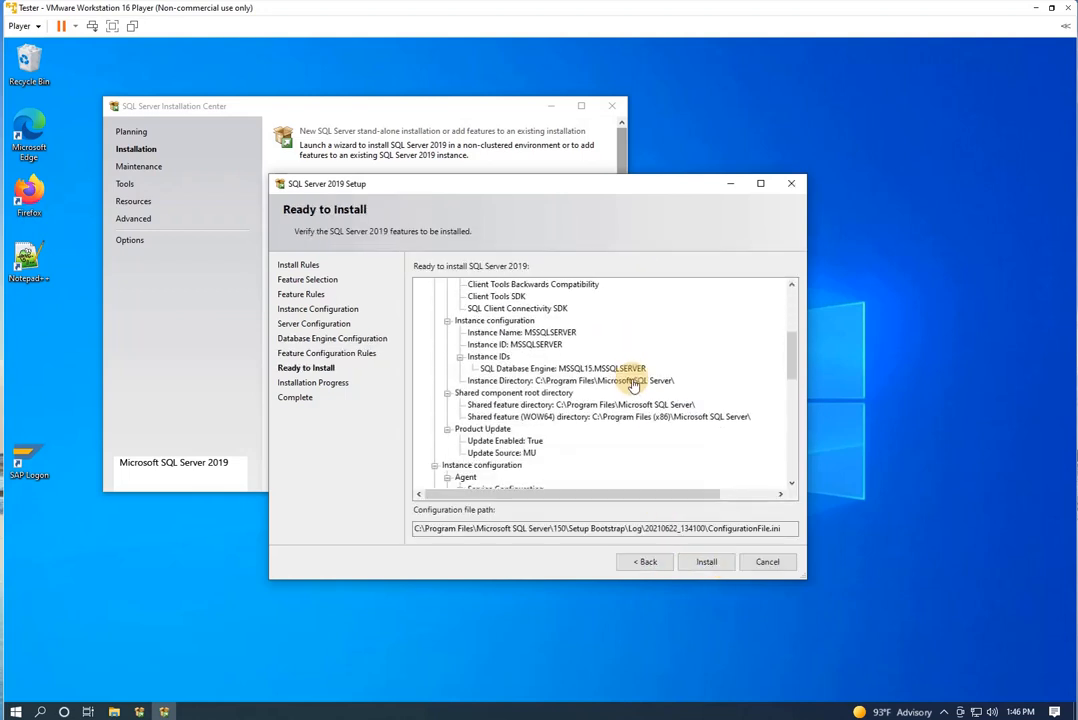
scroll(632, 386, "down", 4)
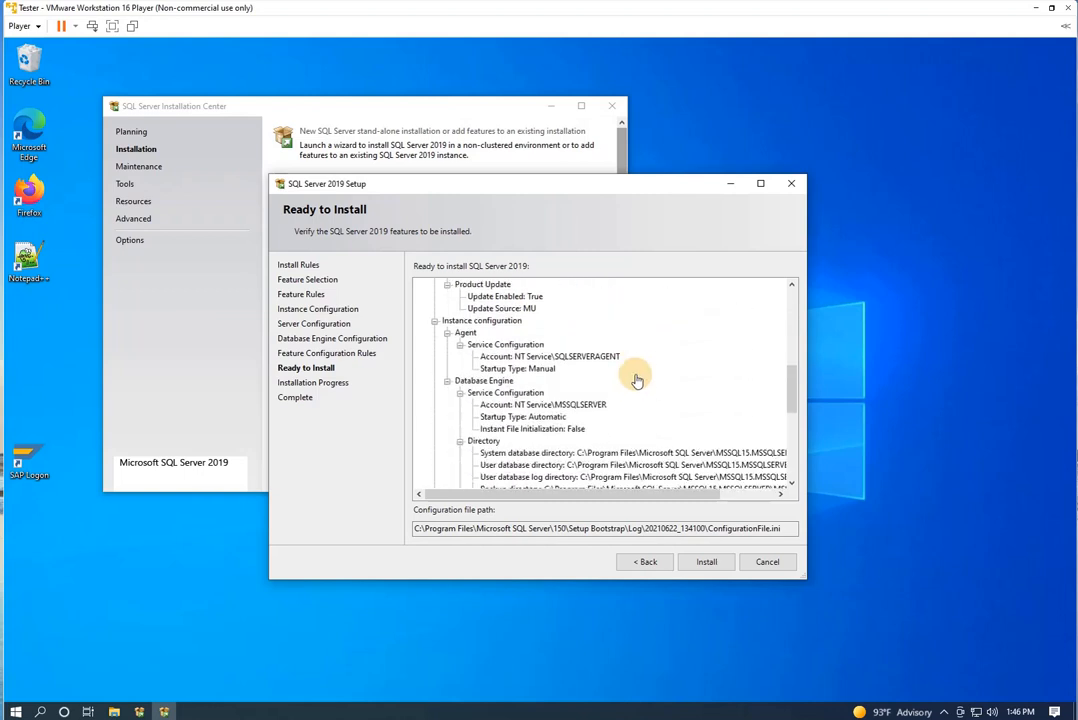
scroll(637, 380, "up", 9)
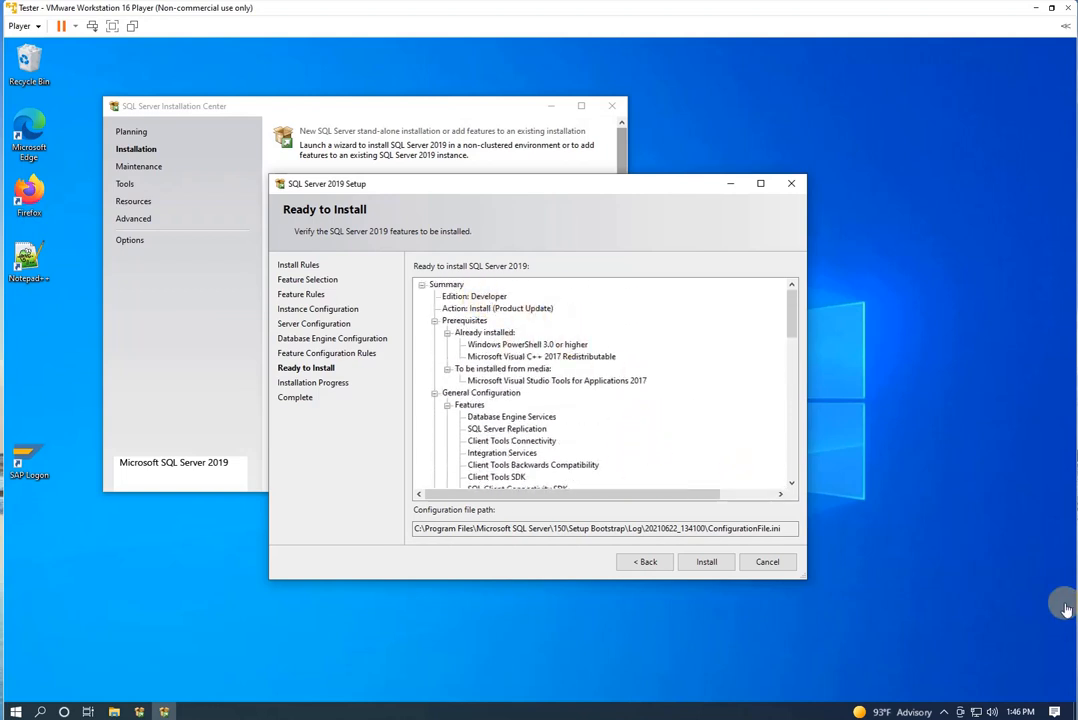
scroll(605, 385, "down", 10)
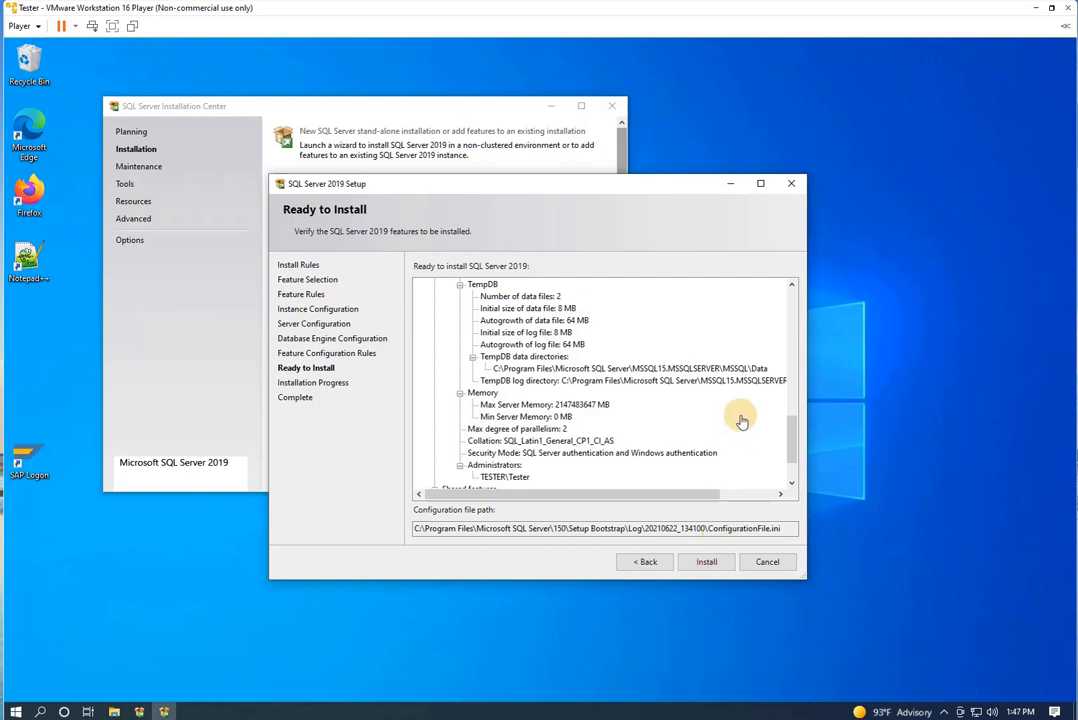
left_click(706, 564)
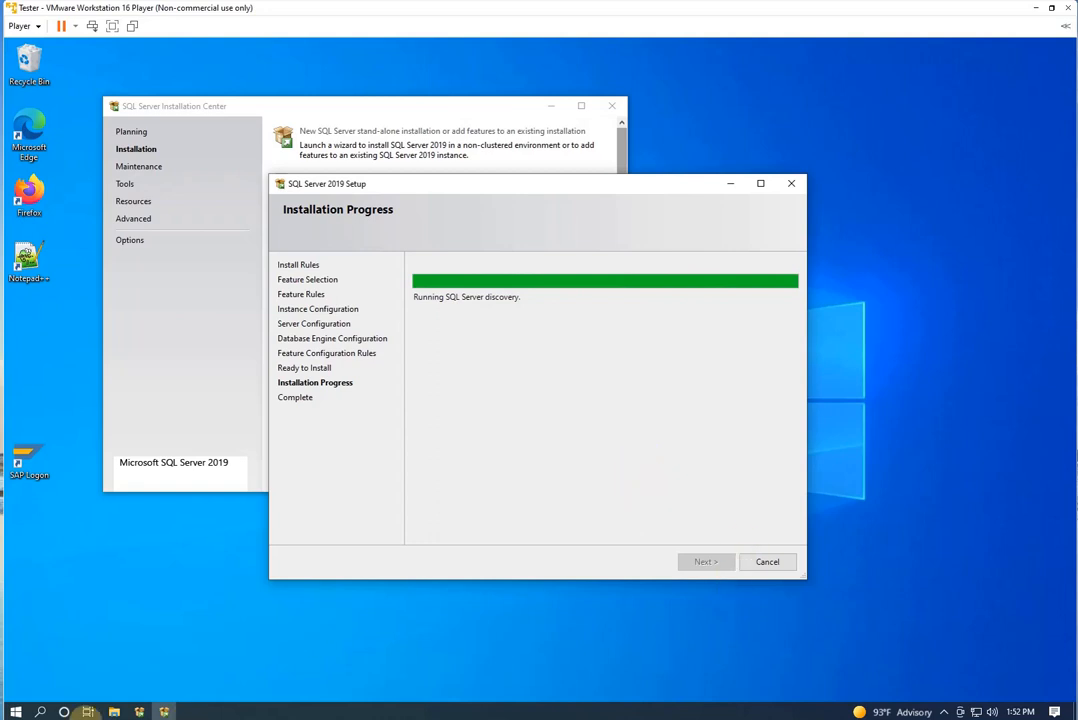
Step: Open the Windows Services app, show the list in Standard view and go to the services starting with S
left_click(20, 712)
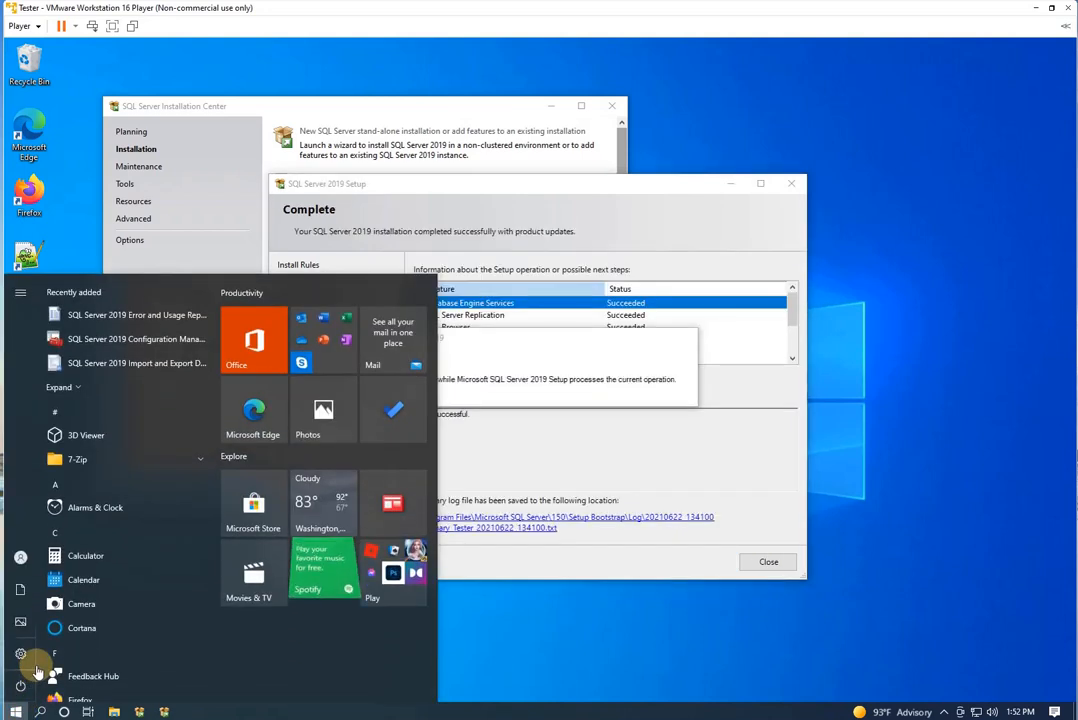
type("ser")
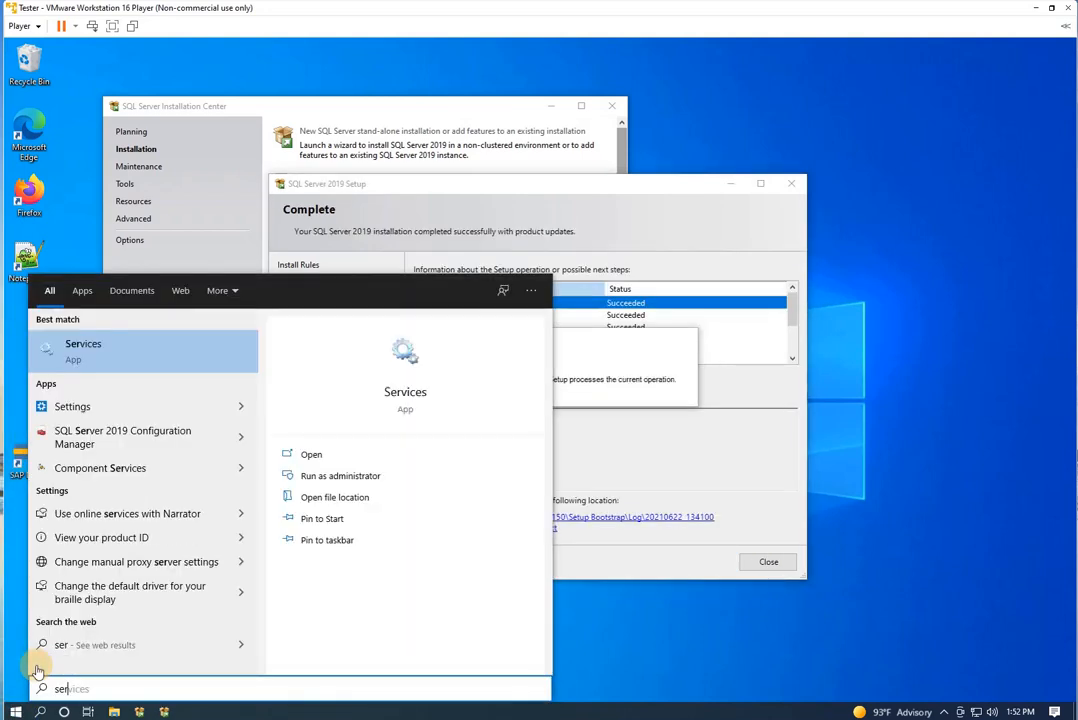
left_click(37, 670)
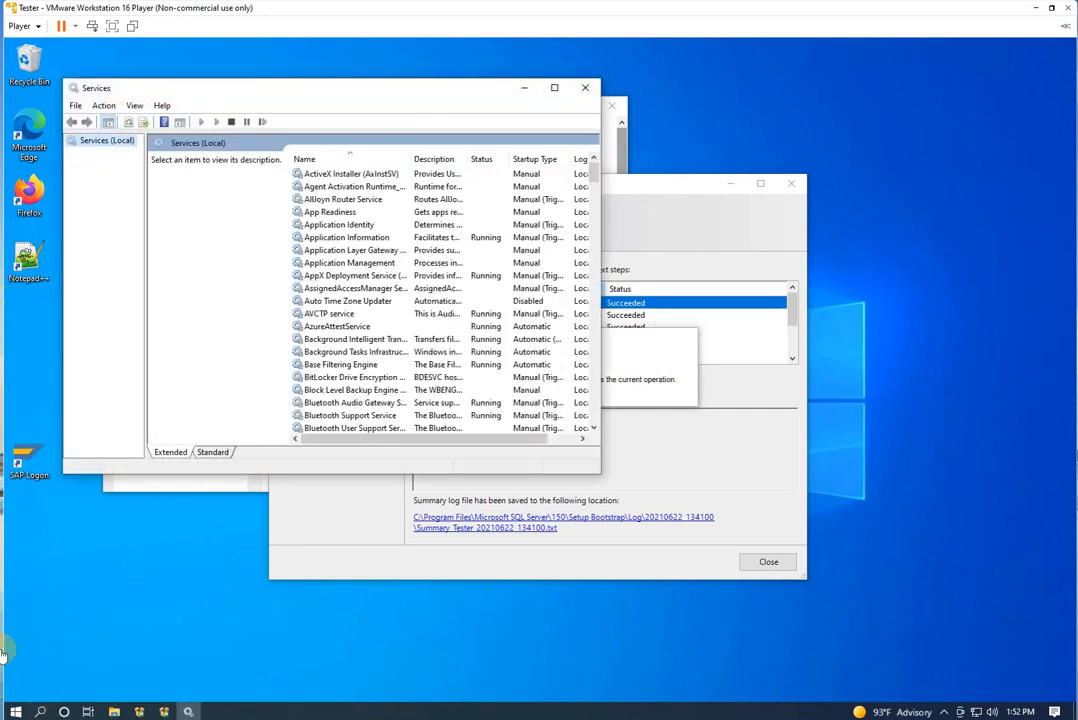
left_click(212, 453)
left_click(239, 399)
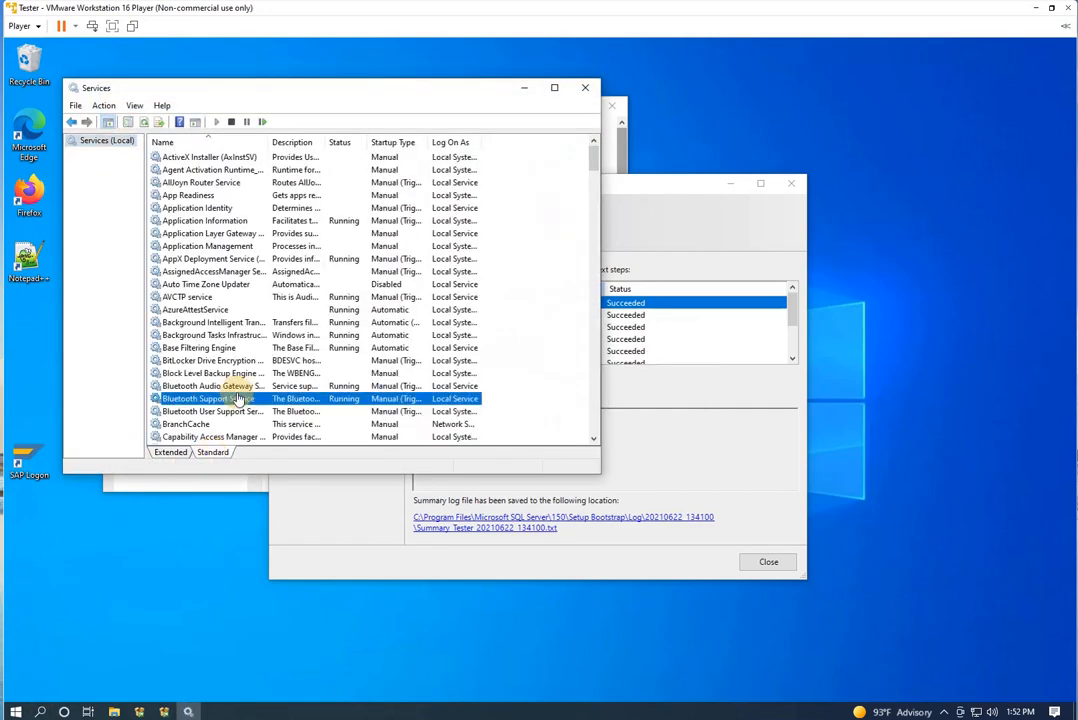
key("s")
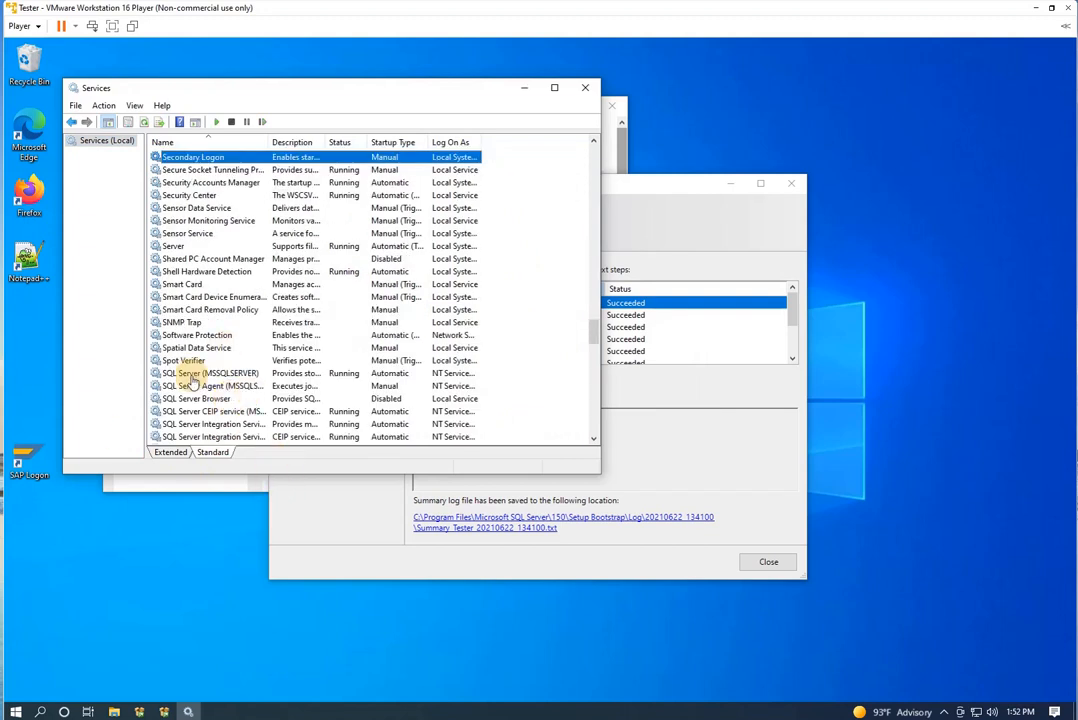
Step: Examine the general properties and log-on account of the SQL Server (MSSQLSERVER) service, and close its properties
left_click(207, 374)
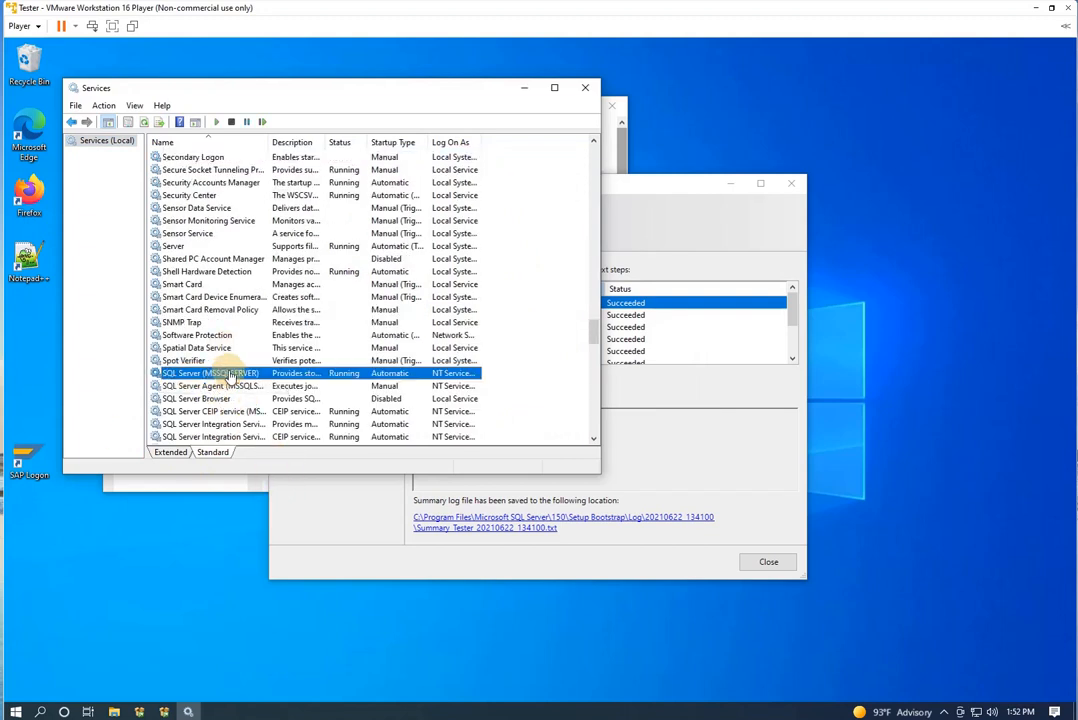
double_click(245, 375)
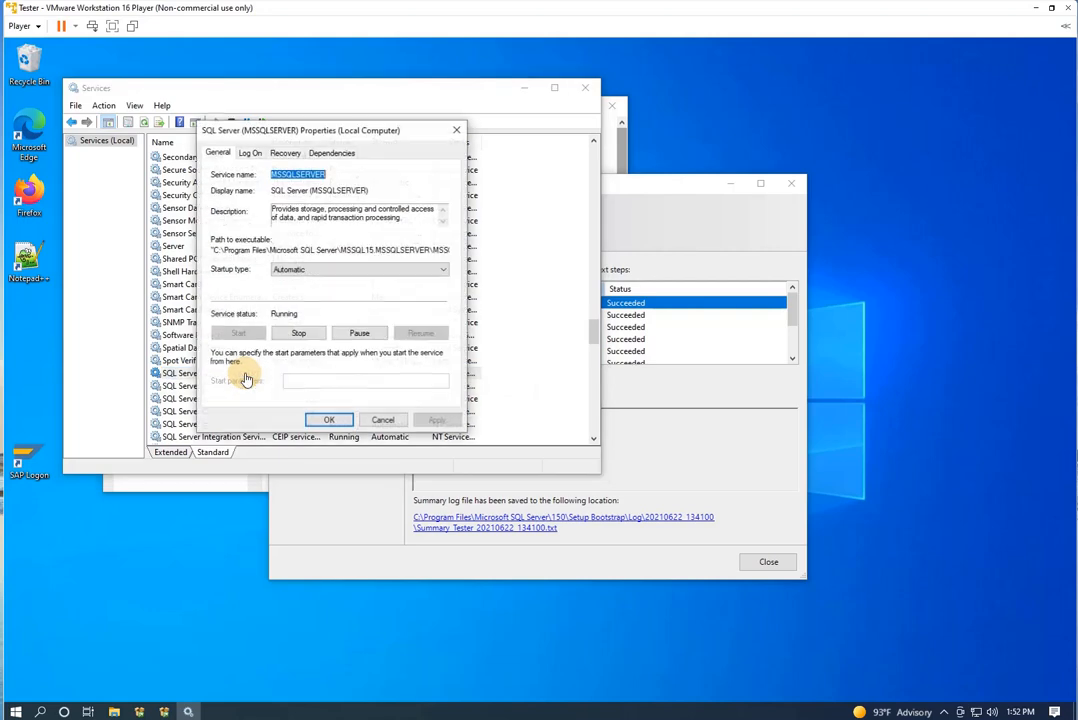
left_click(249, 158)
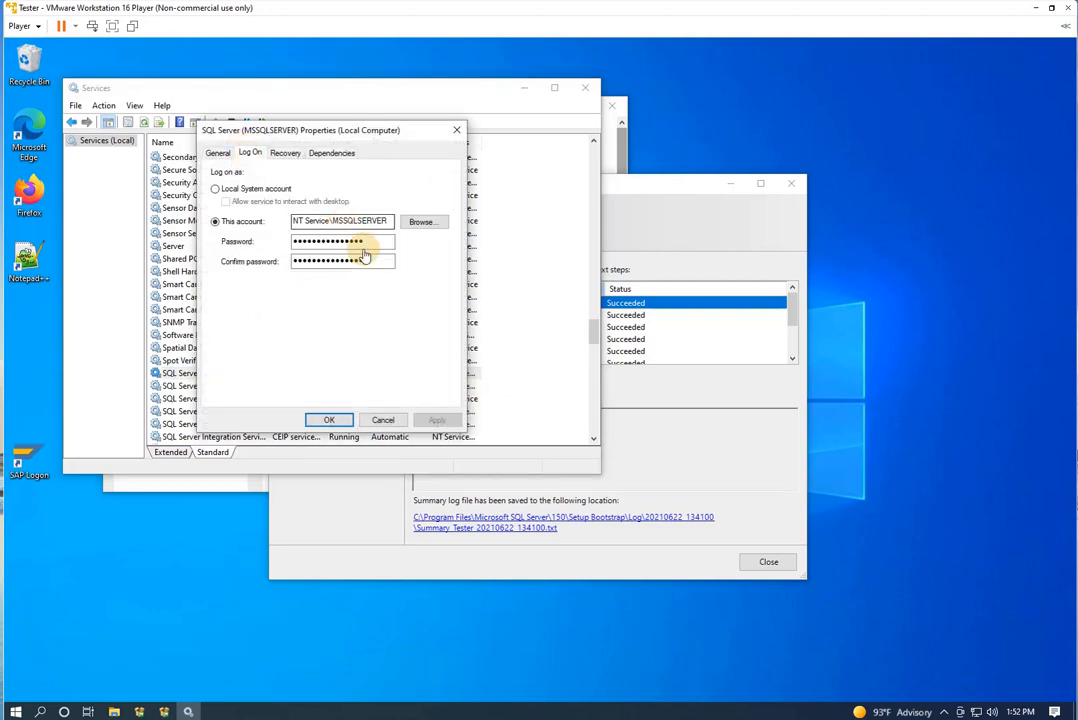
left_click(463, 140)
Step: Move the Services window off the setup wizard, review the installation status of each feature, and close the wizard
left_click_drag(361, 95, 358, 330)
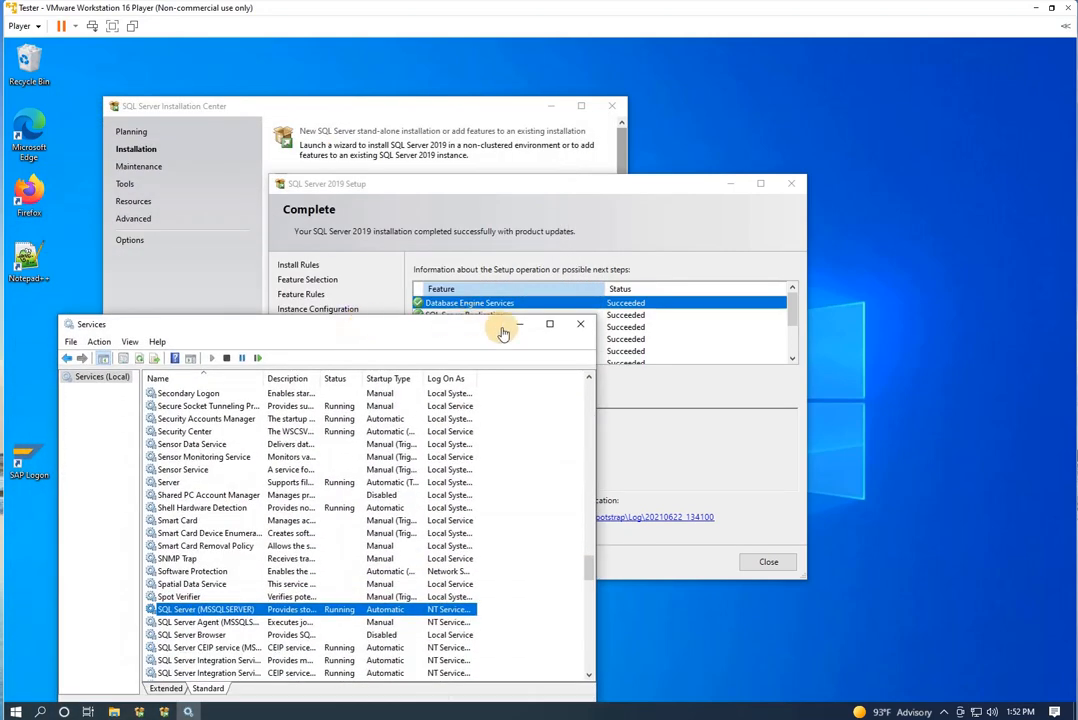
left_click(583, 385)
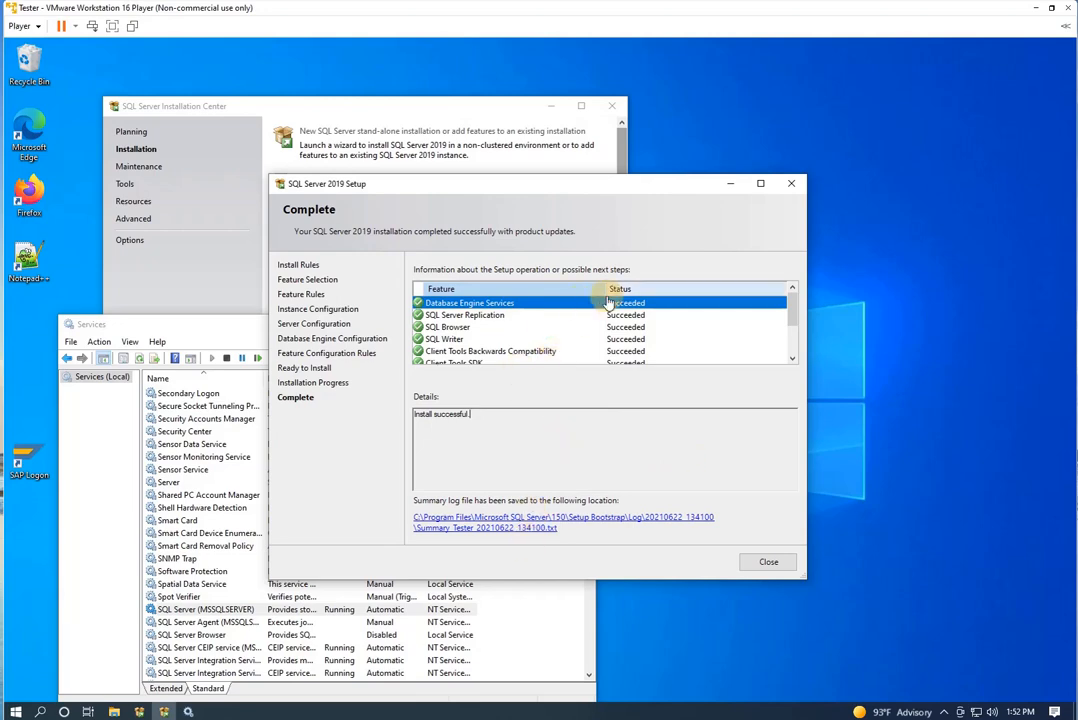
scroll(609, 310, "down", 2)
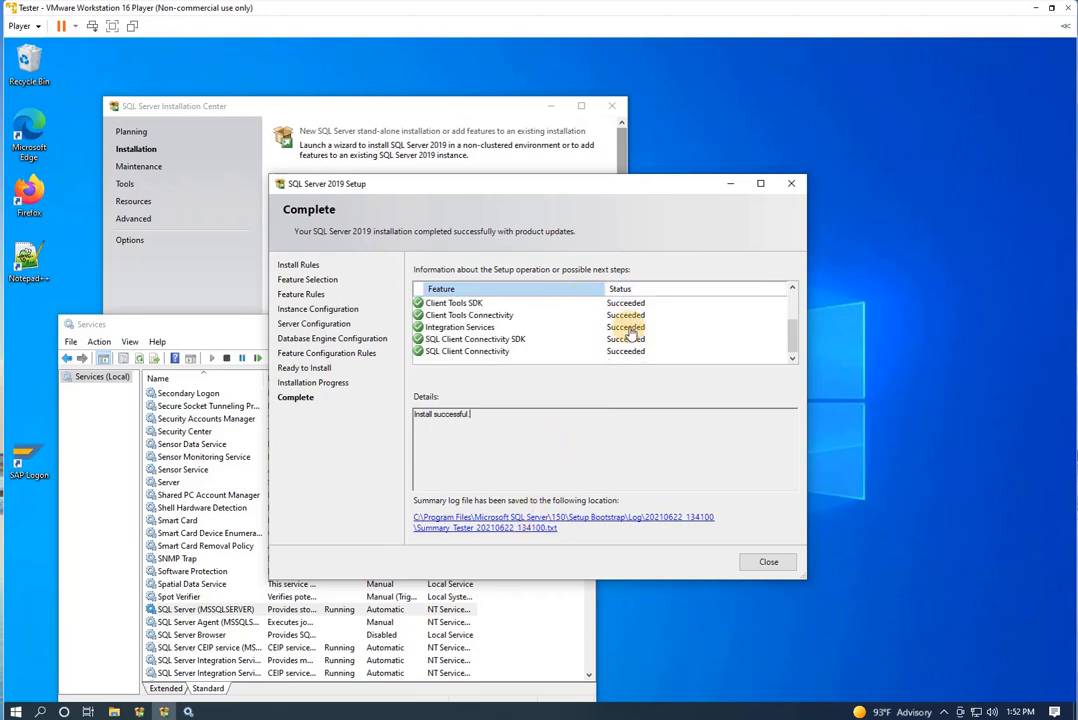
left_click(773, 562)
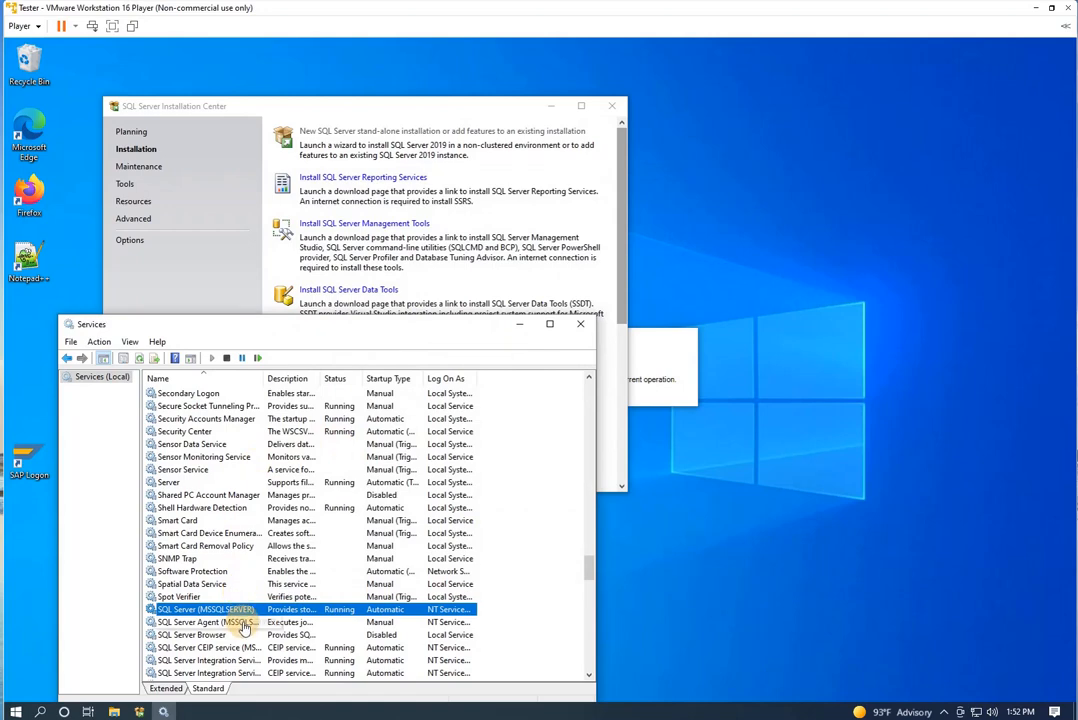
Step: Close the SQL Server Installation Center and keep the Services window open
left_click(553, 106)
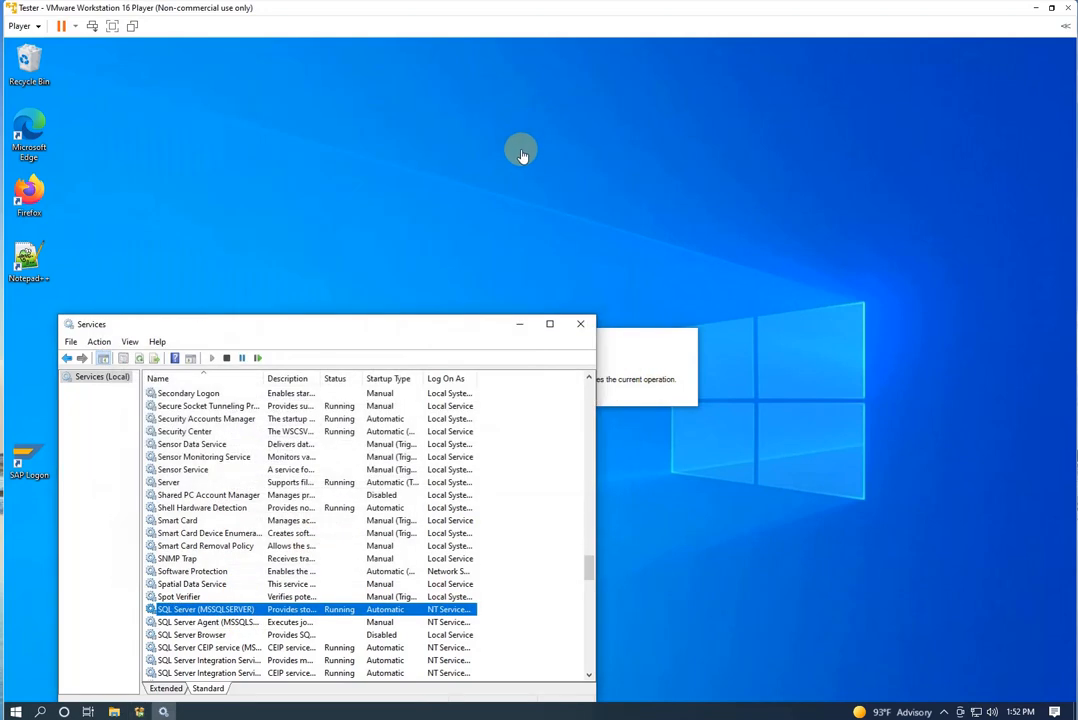
left_click(521, 327)
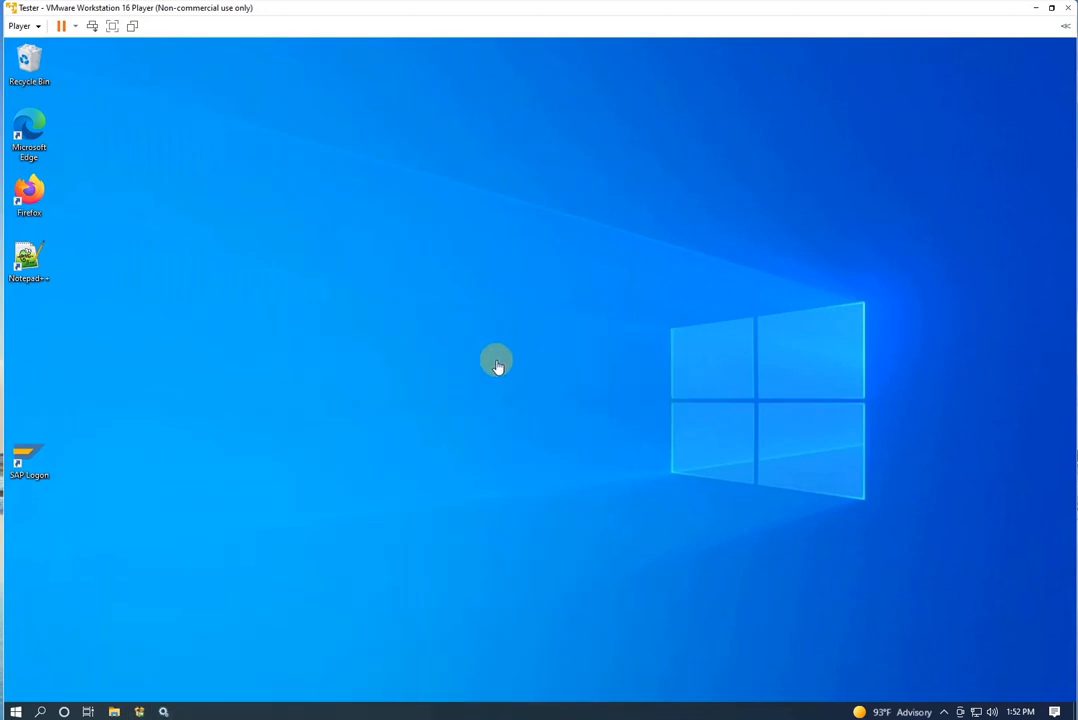
left_click(141, 711)
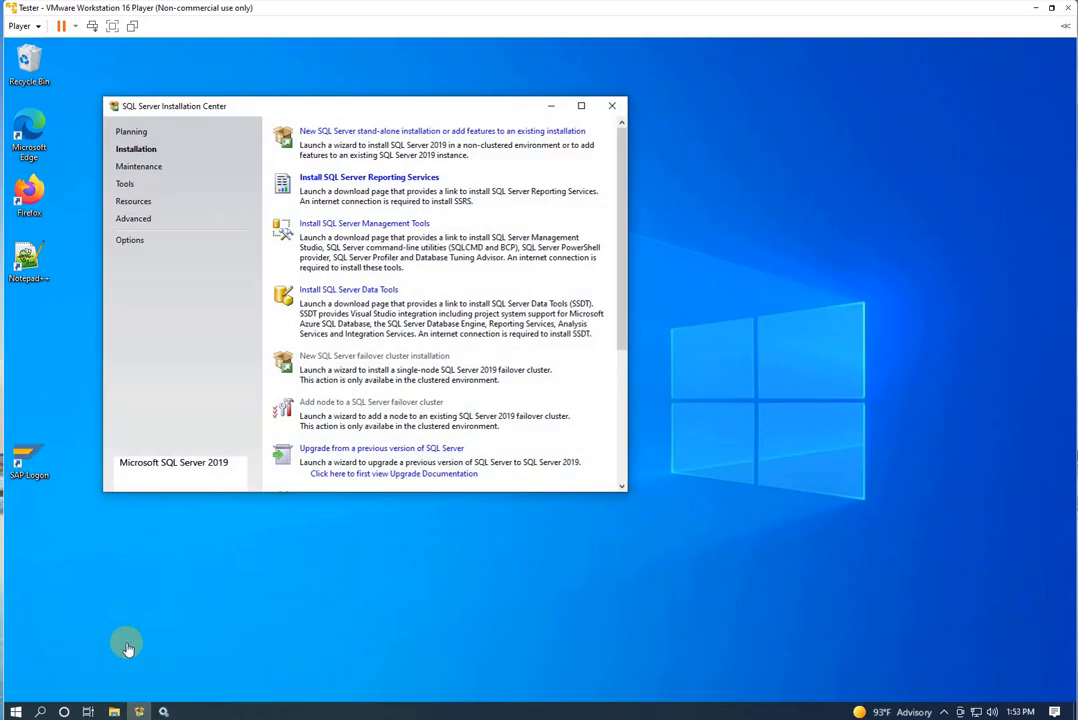
left_click(165, 712)
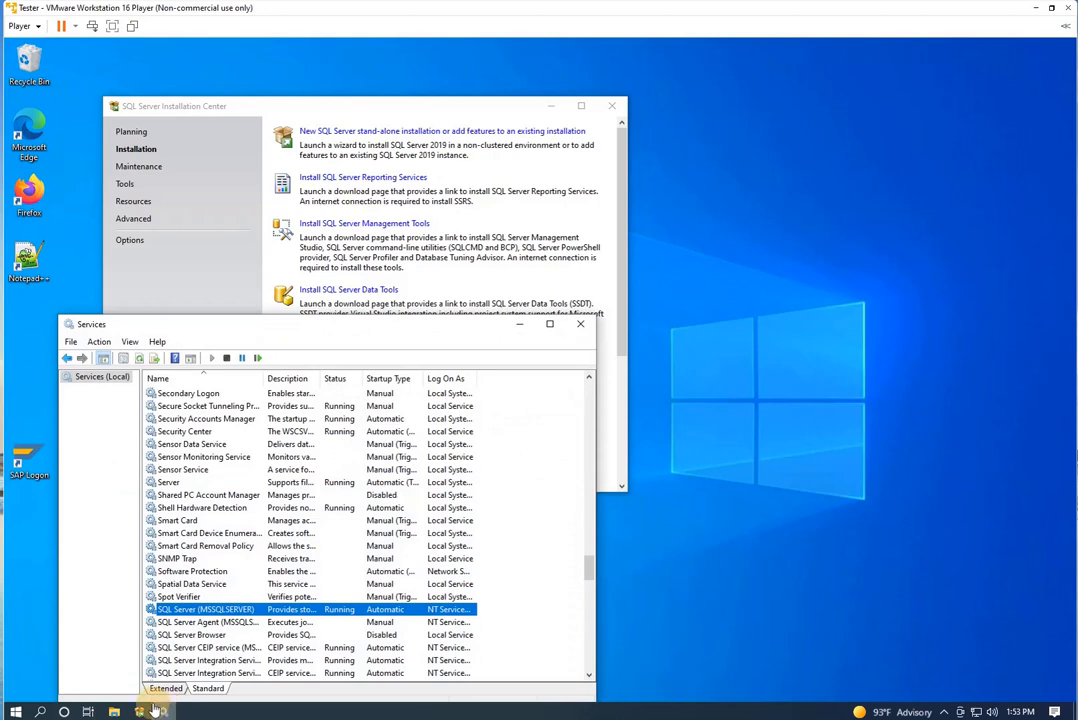
left_click(612, 107)
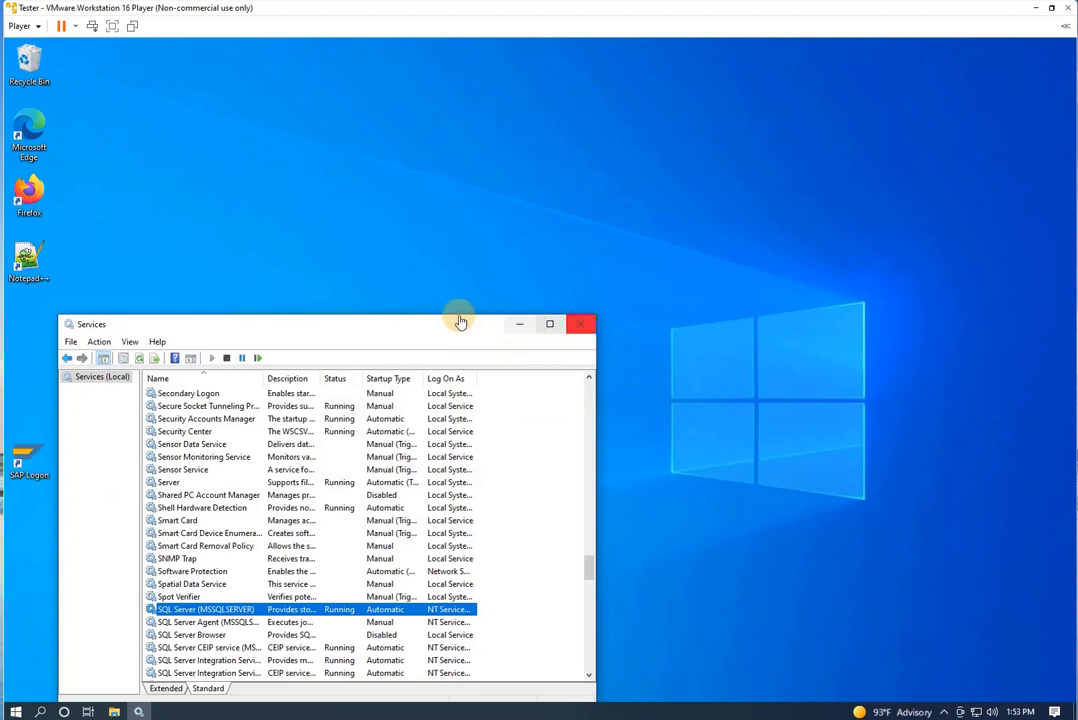
Step: Check the remaining SQL Server services in the list, including the CEIP service, and minimize the Services window
left_click(229, 649)
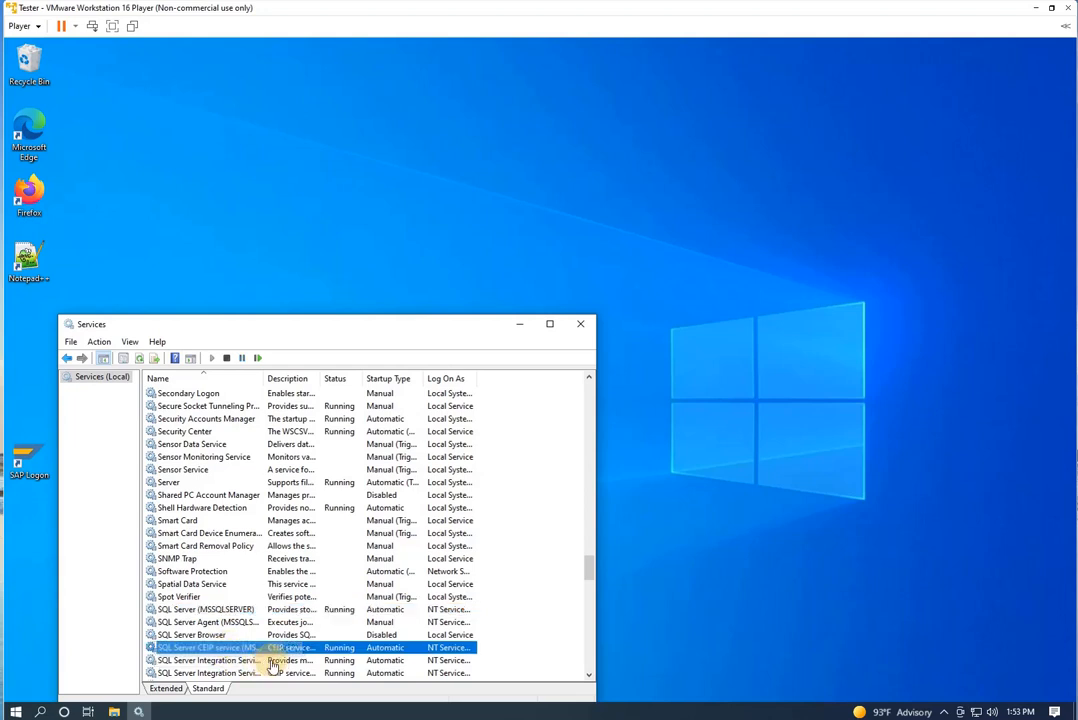
scroll(245, 645, "down", 2)
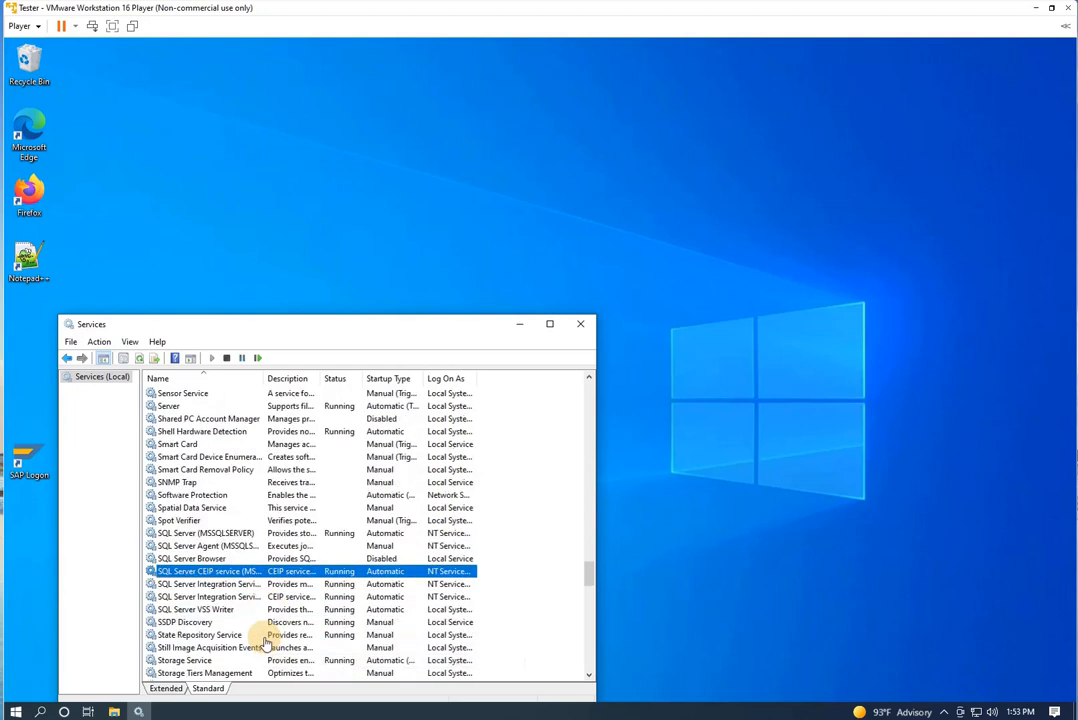
left_click(519, 324)
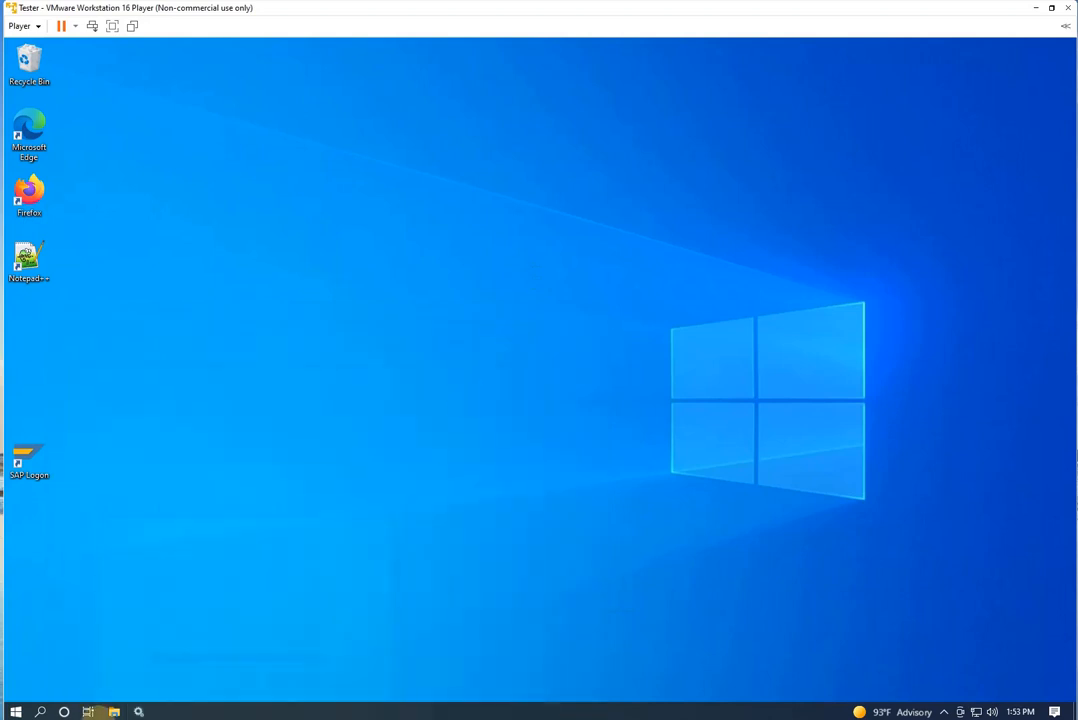
Step: Run SSMS-Setup-ENU from the Downloads folder, allow it to make changes, and start installing Management Studio in the default location
left_click(115, 712)
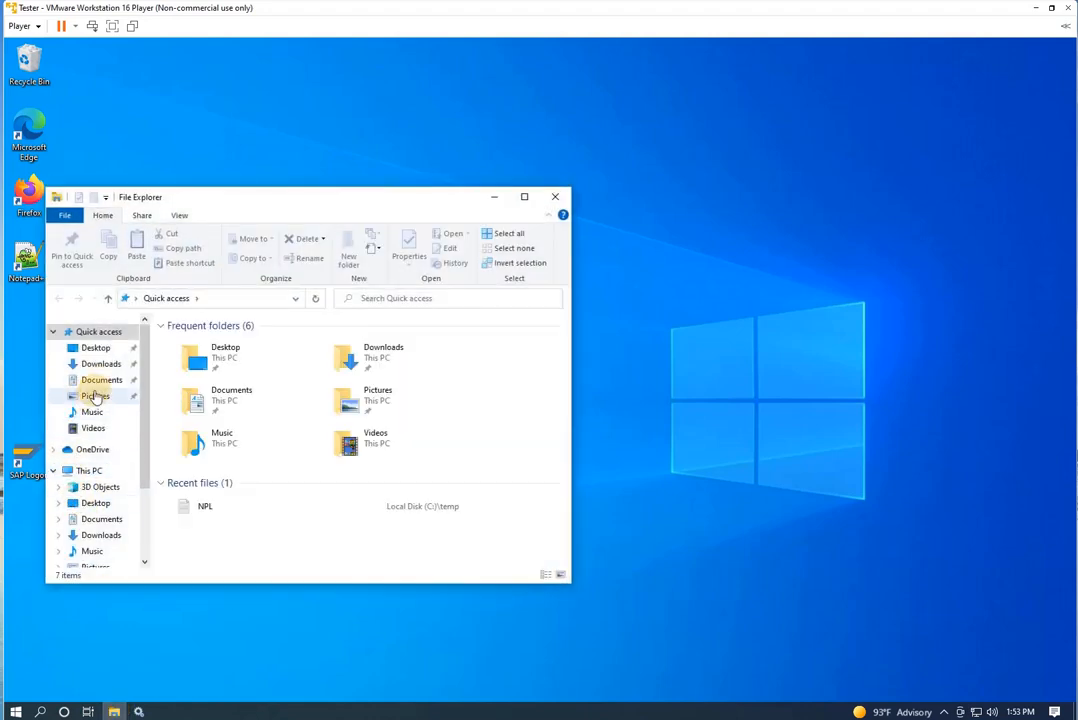
left_click(101, 364)
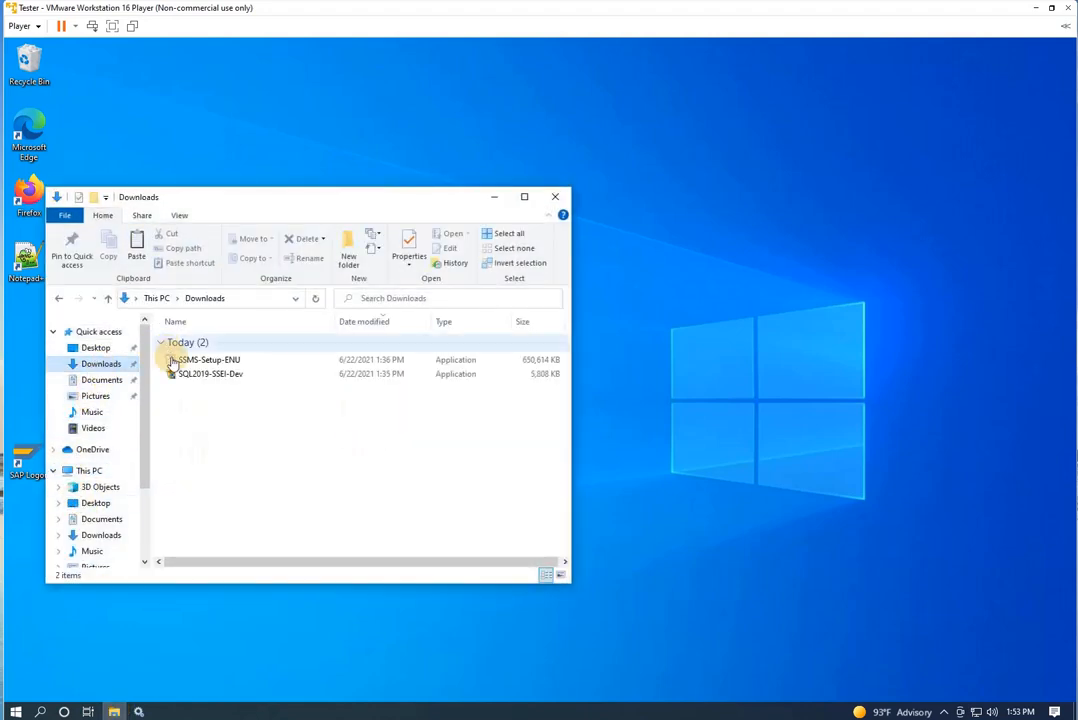
left_click(209, 362)
double_click(210, 363)
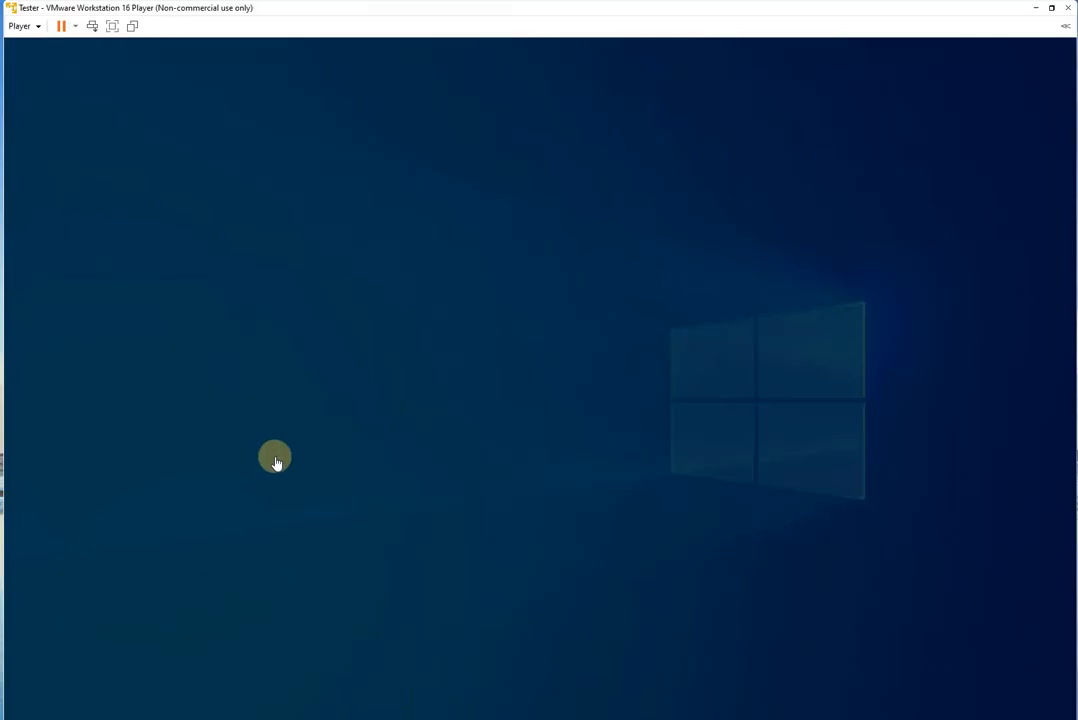
left_click(467, 463)
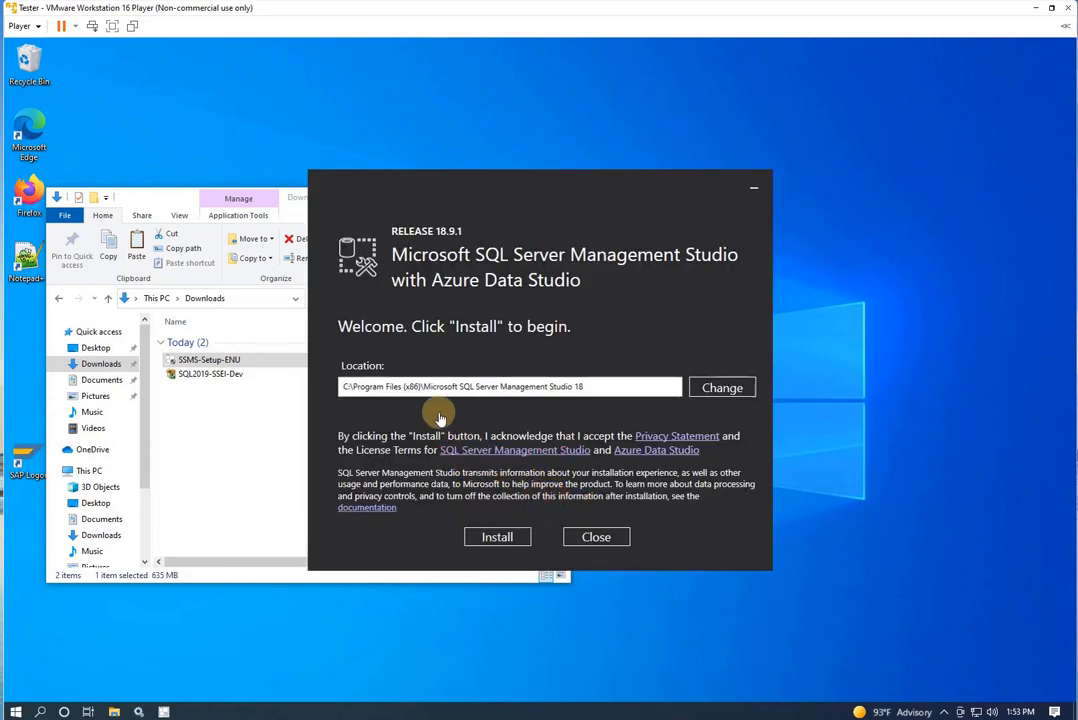
left_click(493, 537)
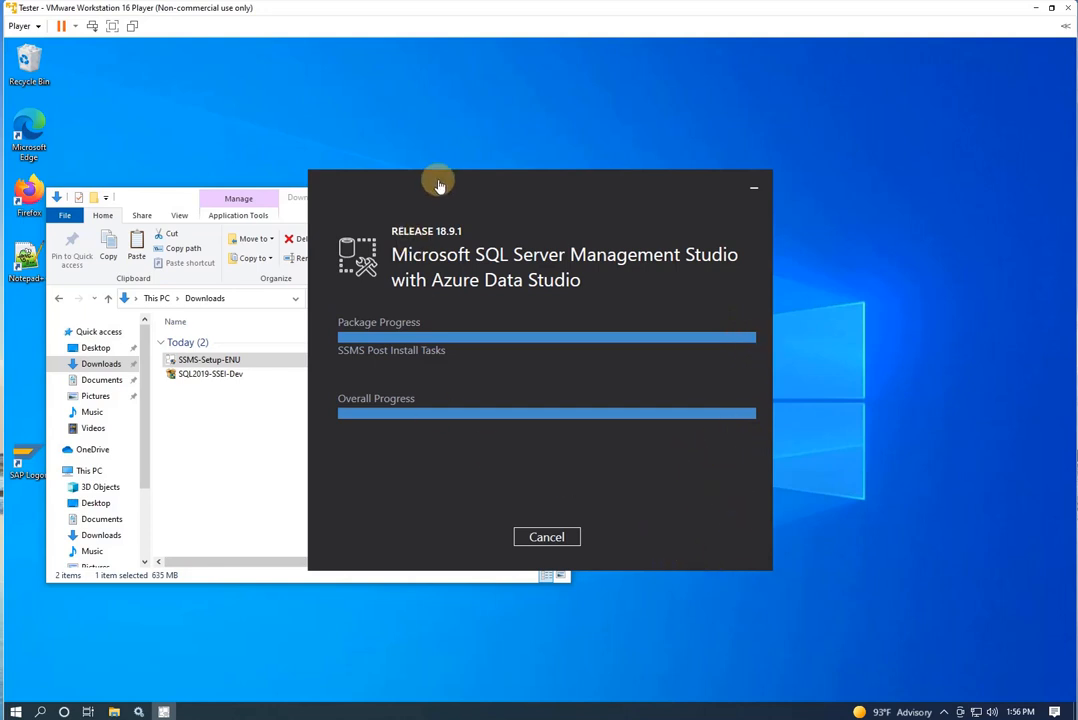
Step: Reposition the Management Studio setup window while the installation finishes, and close it once setup is complete
left_click_drag(566, 183, 756, 140)
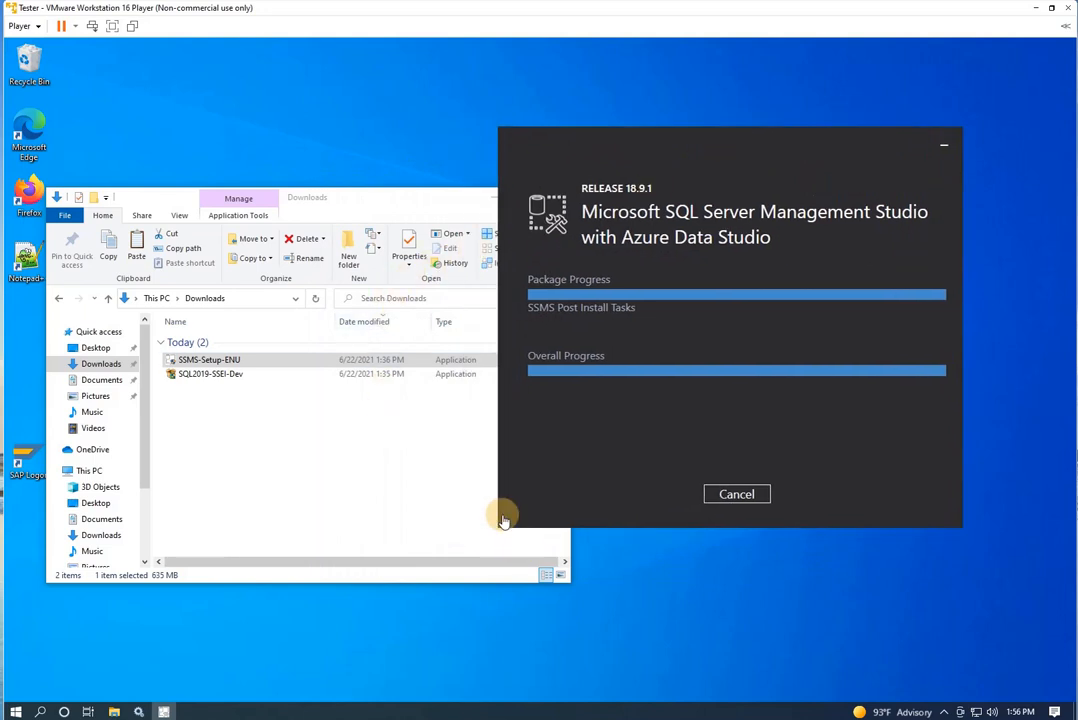
left_click_drag(690, 137, 409, 137)
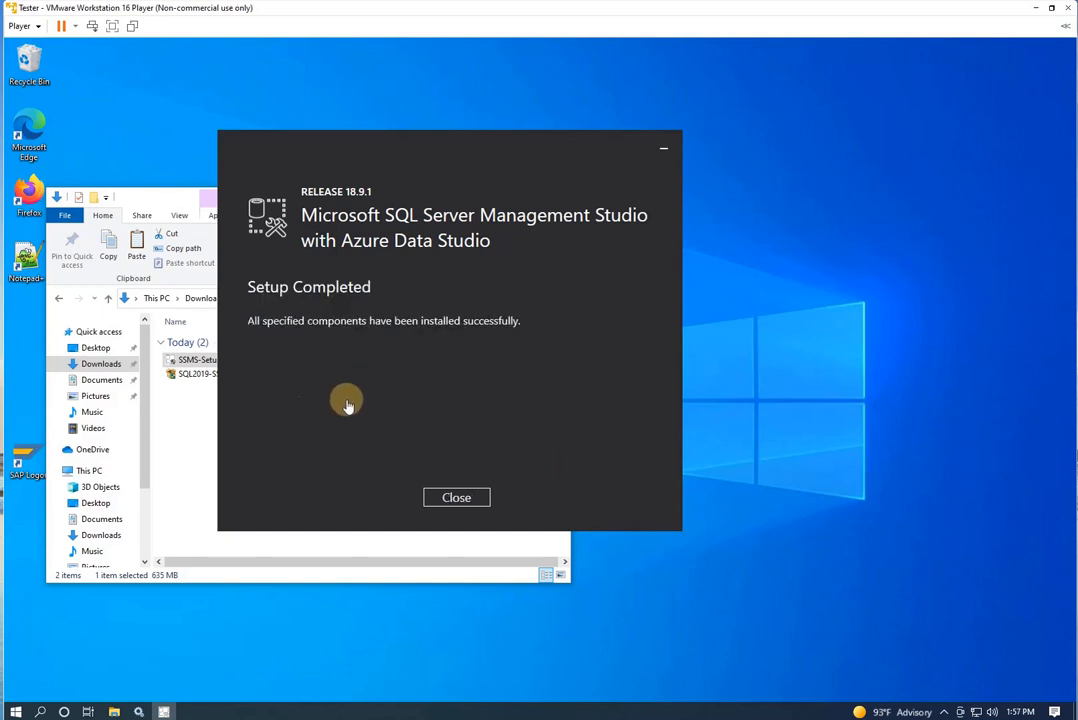
left_click(452, 503)
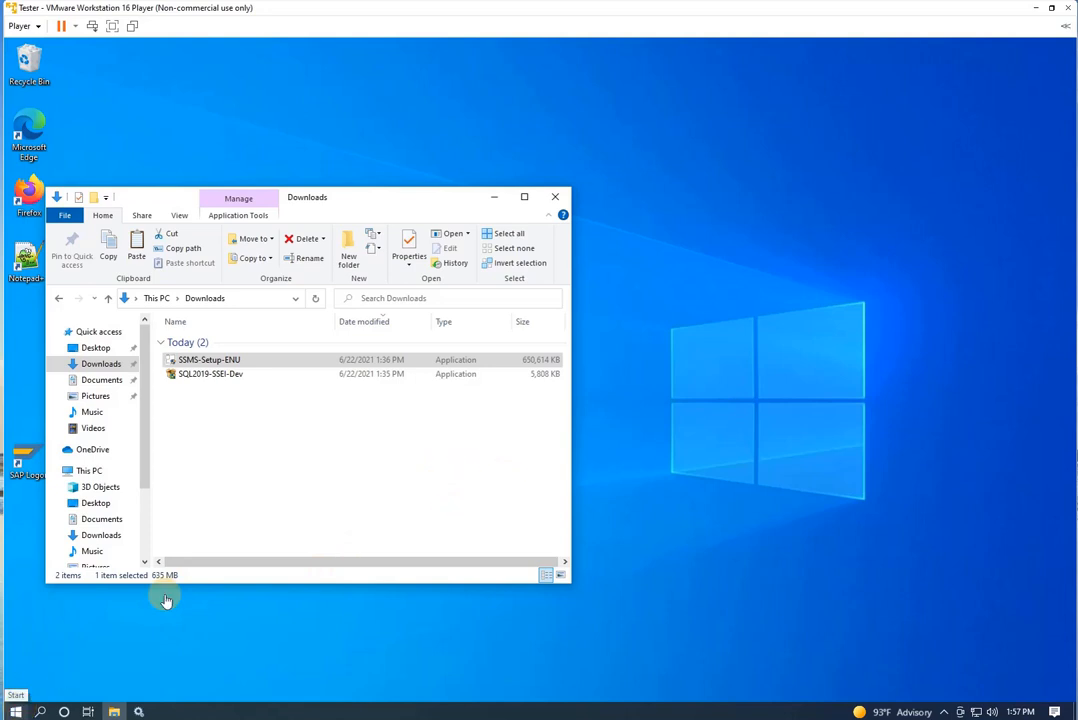
Step: Look through the Microsoft SQL Server 2019 and SQL Server Tools 18 program folders and launch SQL Server Management Studio
left_click(15, 711)
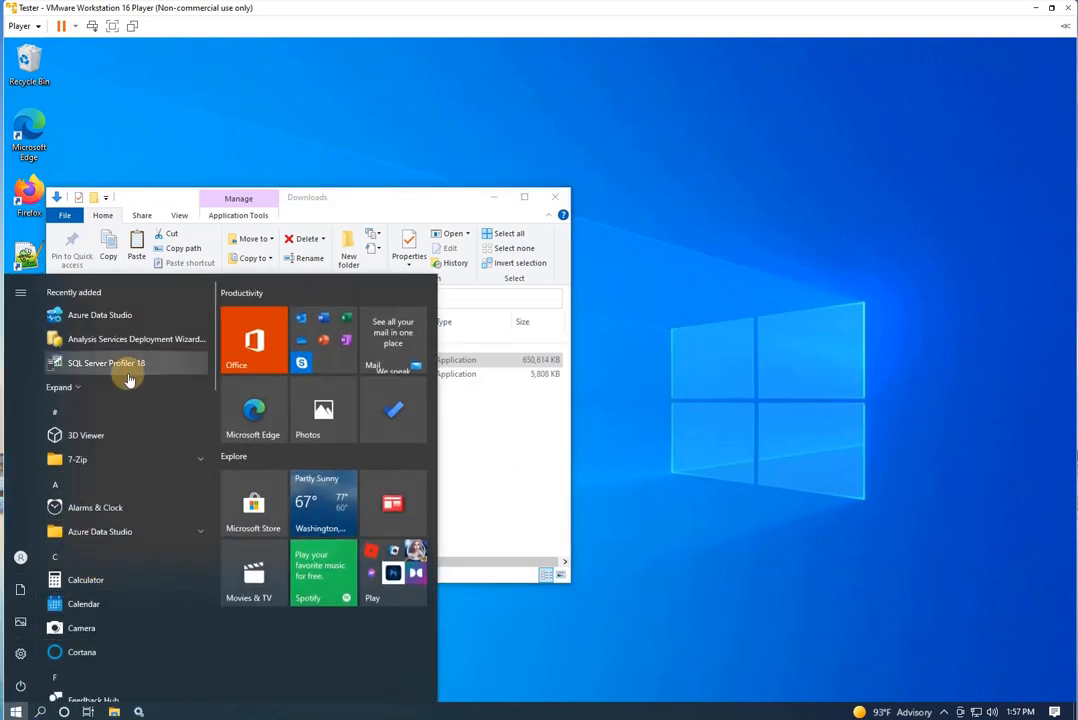
left_click(47, 411)
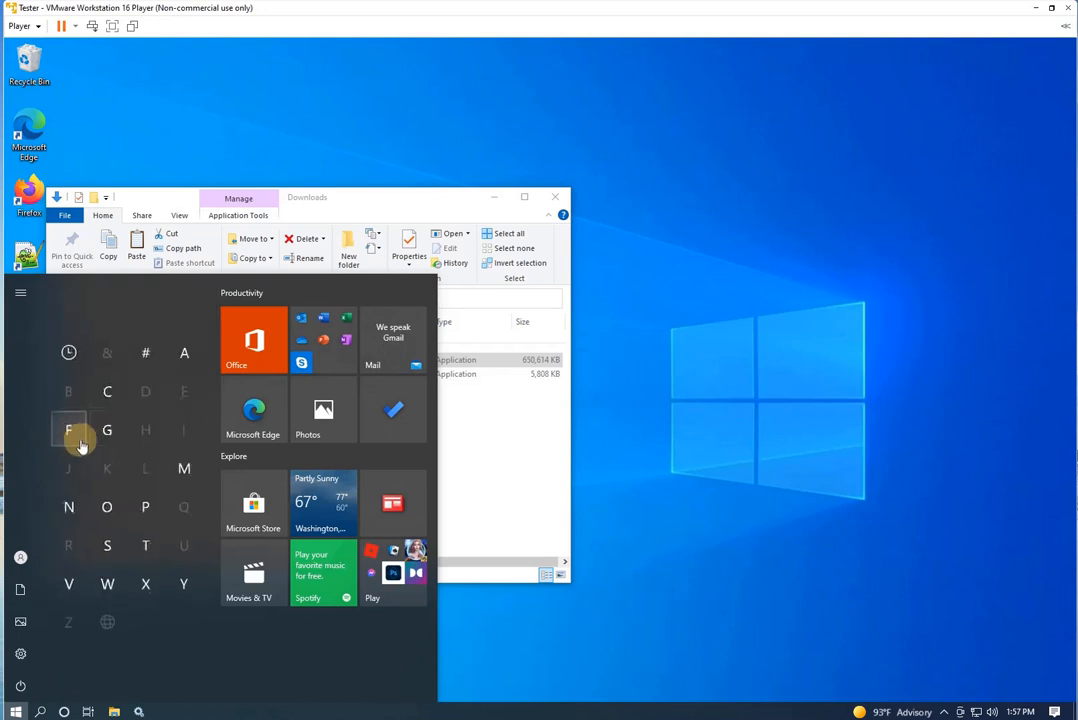
left_click(177, 470)
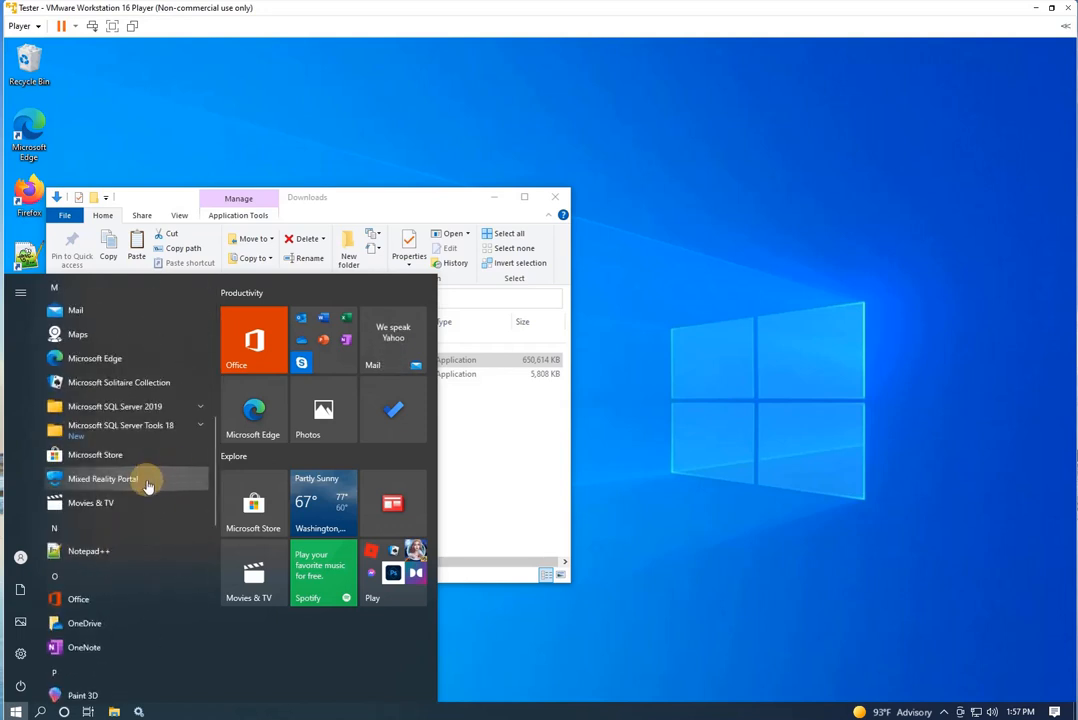
left_click(148, 408)
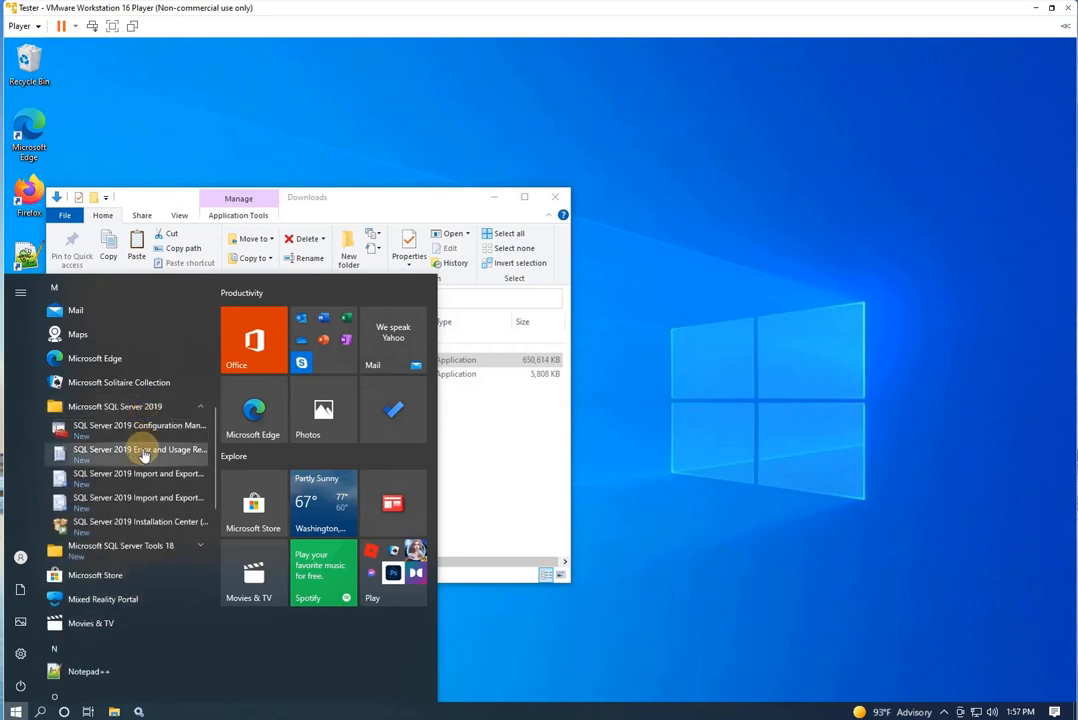
left_click(163, 549)
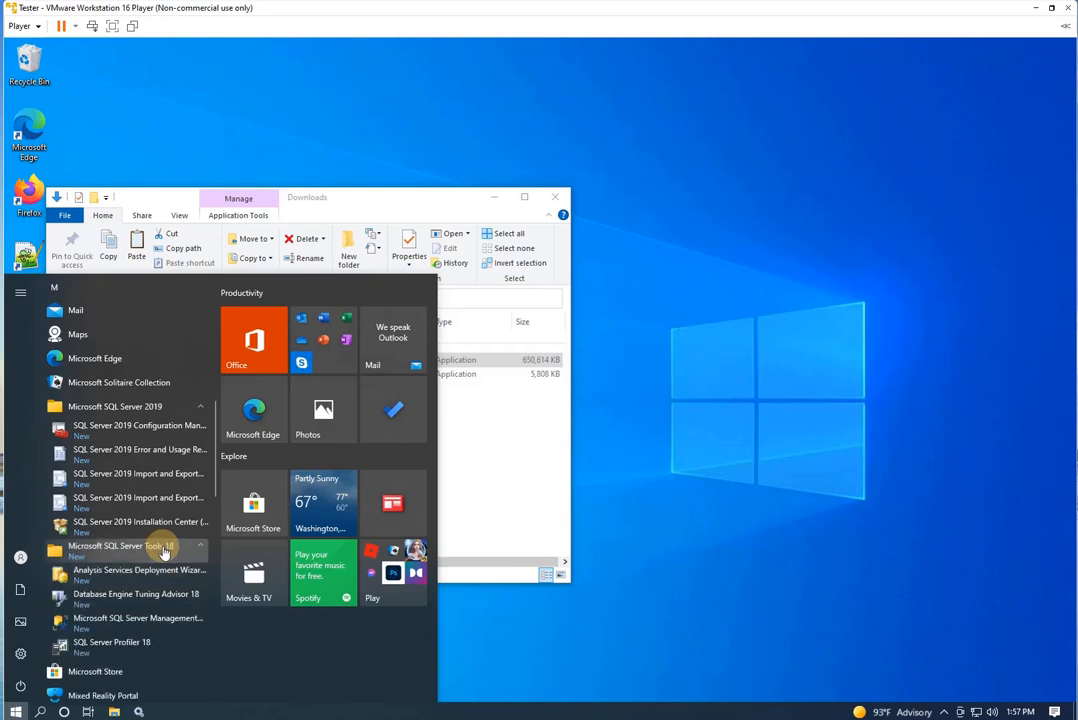
left_click(137, 618)
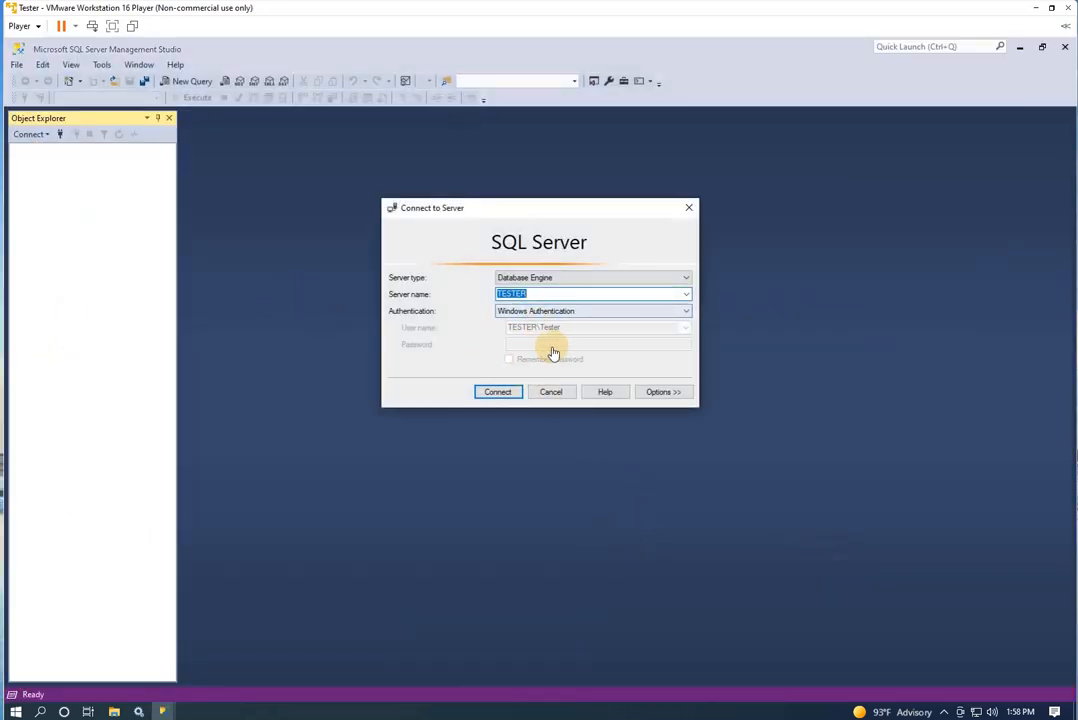
Step: Connect to the TESTER database engine with Windows Authentication and expand its databases down to the system databases
left_click(498, 396)
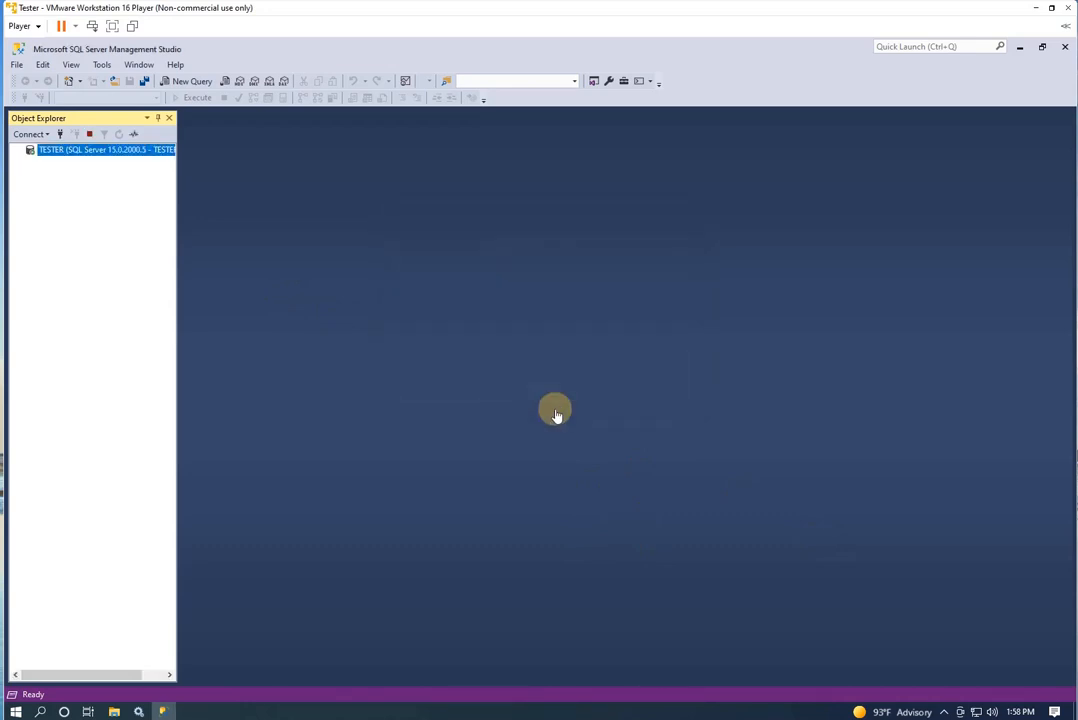
double_click(40, 149)
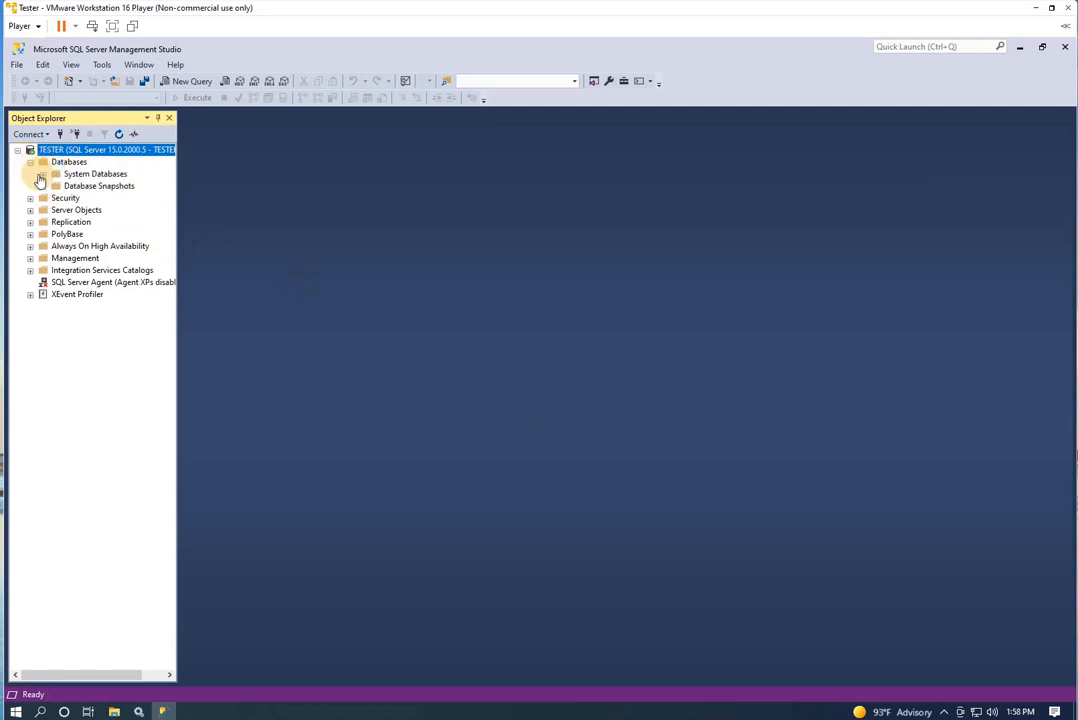
left_click(41, 177)
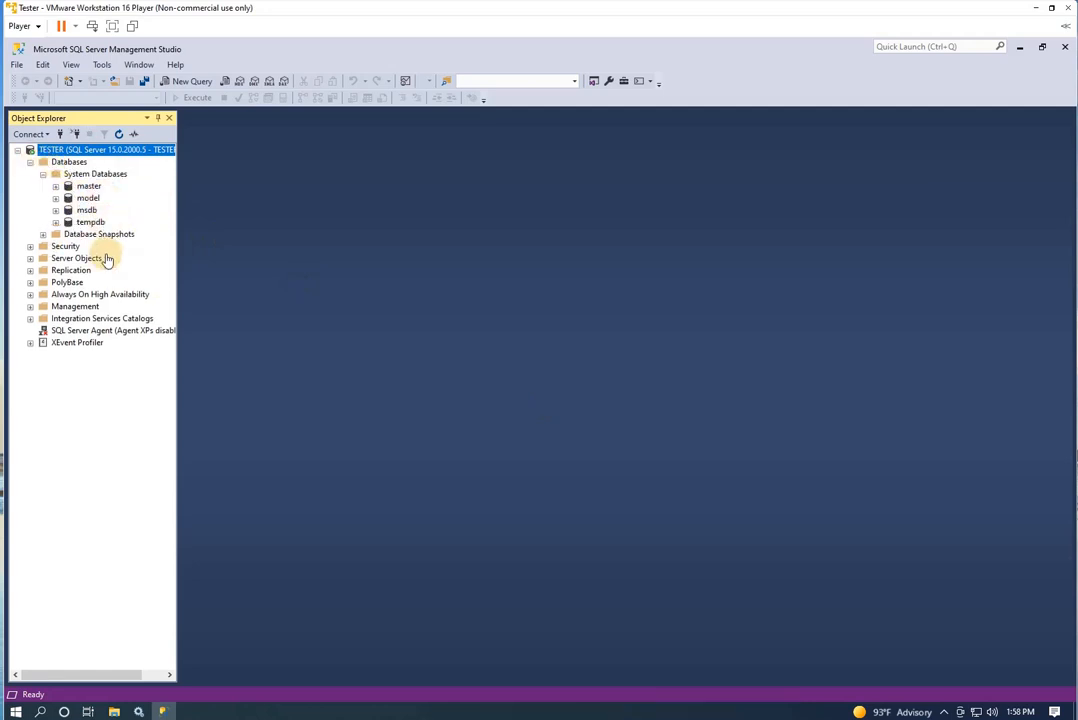
left_click(181, 85)
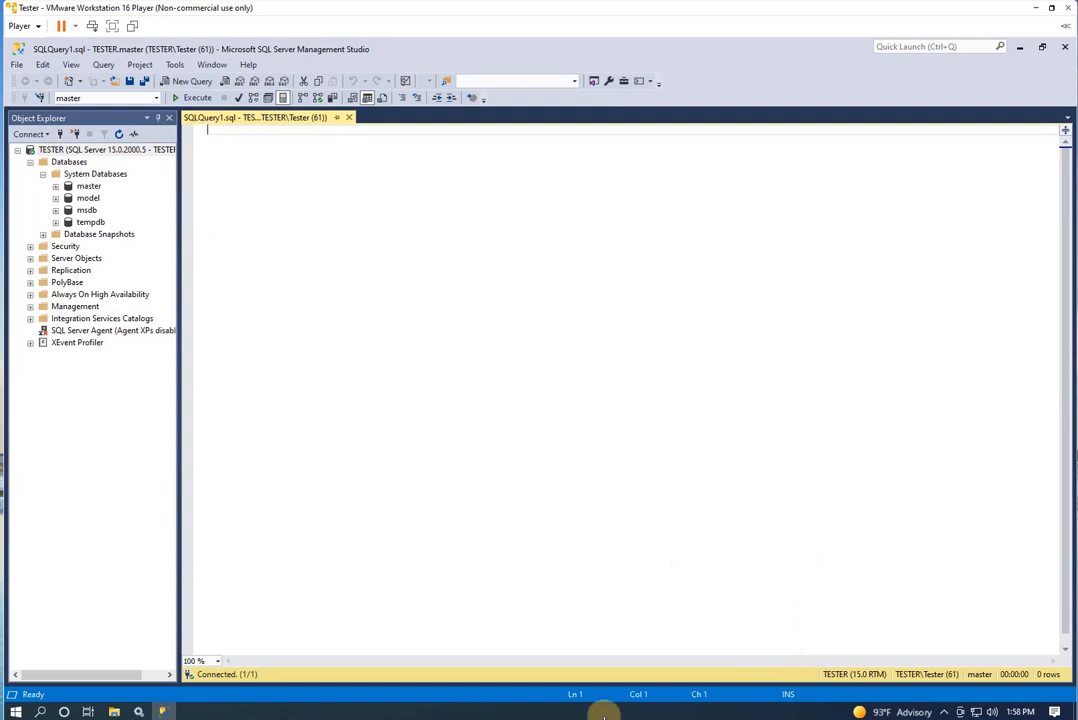
type("sdfsd")
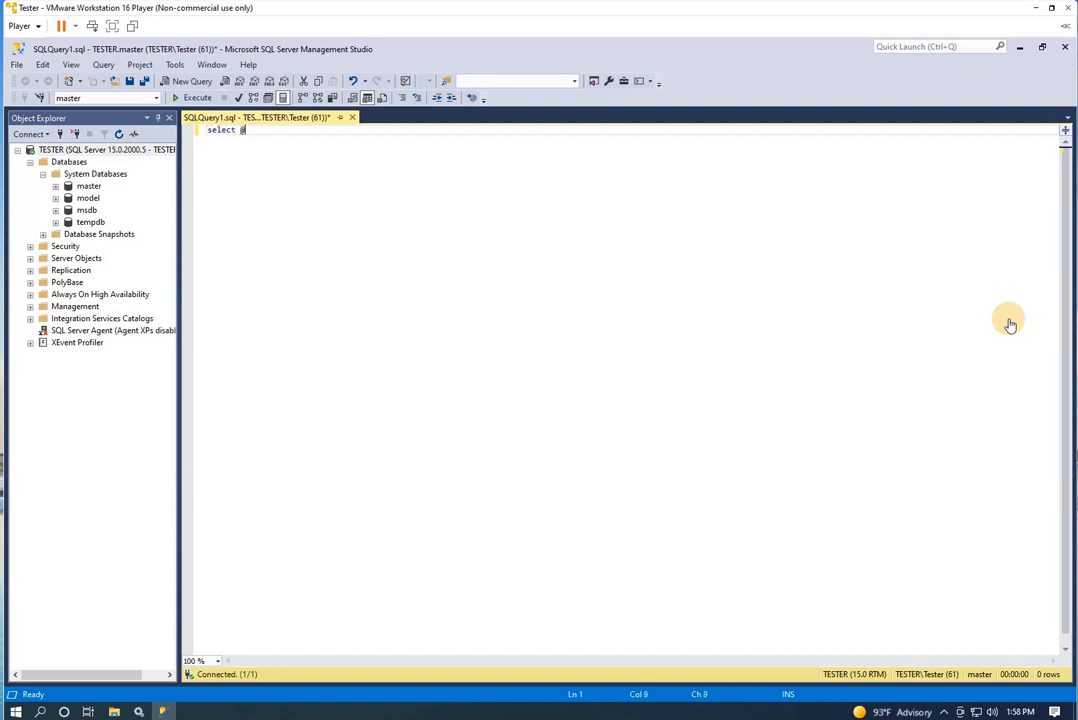
type("@ver")
key("Return")
key("Return")
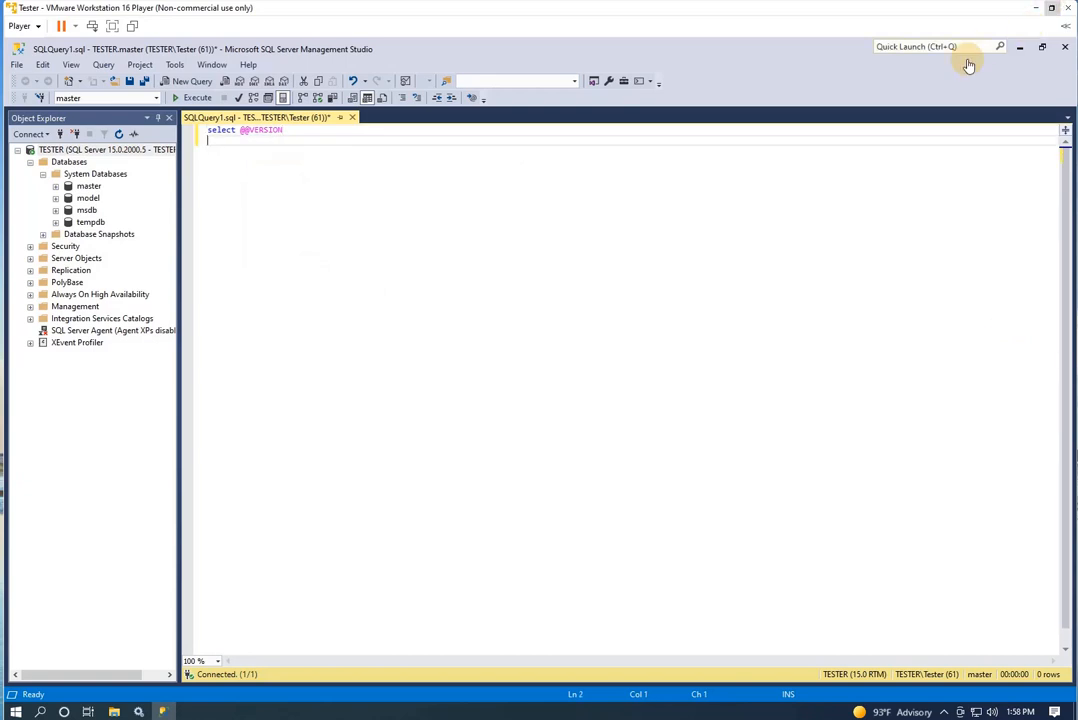
left_click(192, 97)
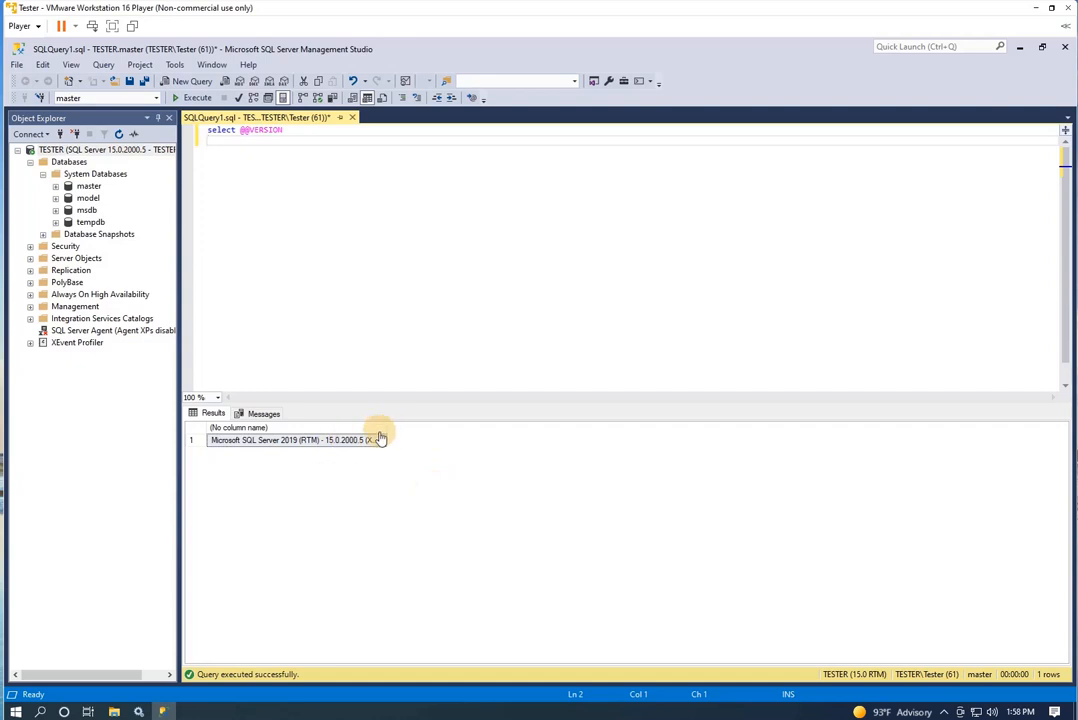
left_click_drag(385, 437, 457, 431)
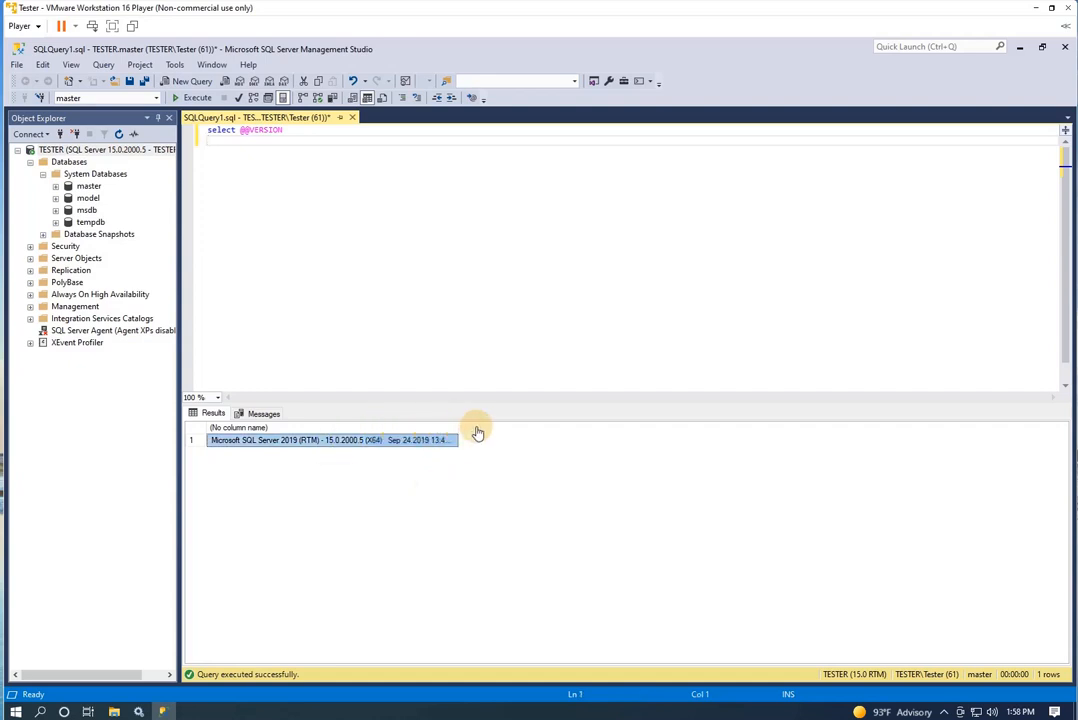